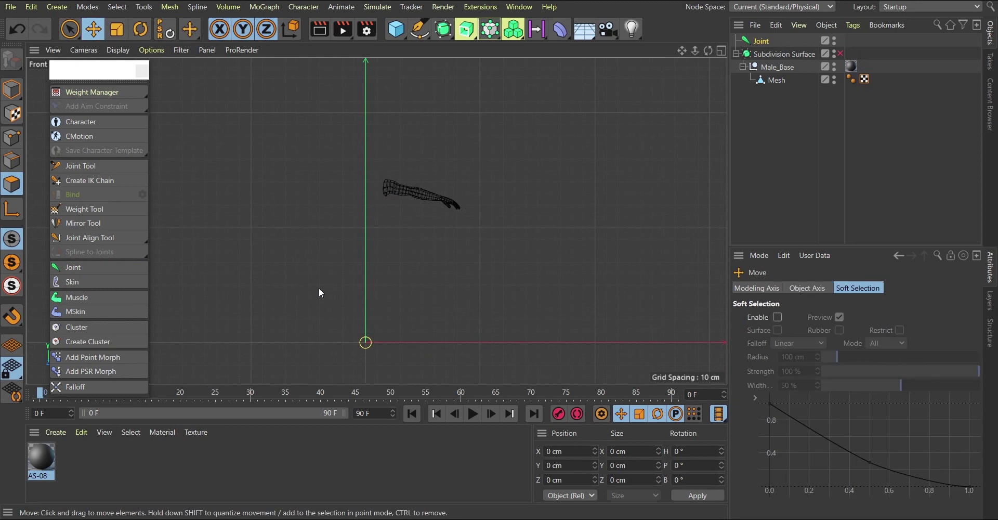
Step: In model mode, raise the joint along the centre line to about Y 135 cm, level with the arm's shoulder
left_click(760, 41)
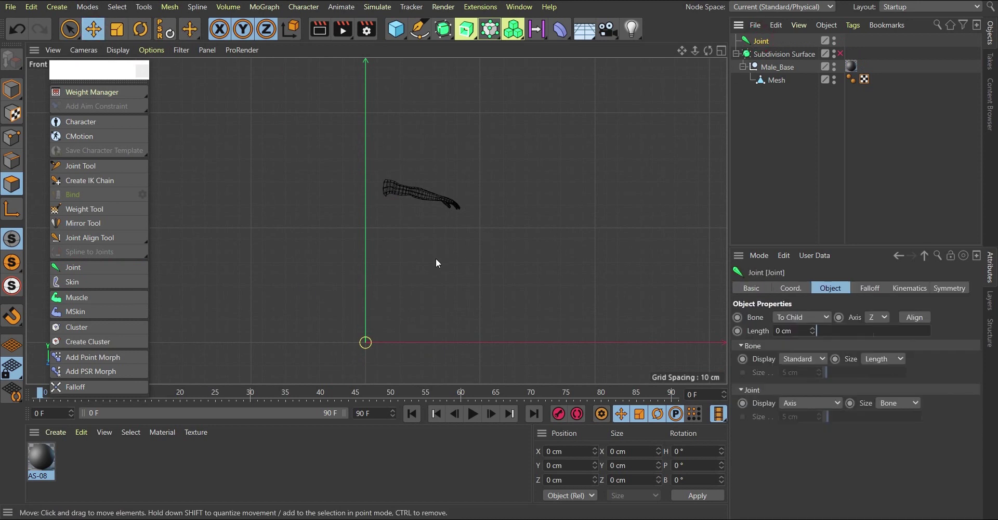
left_click(11, 89)
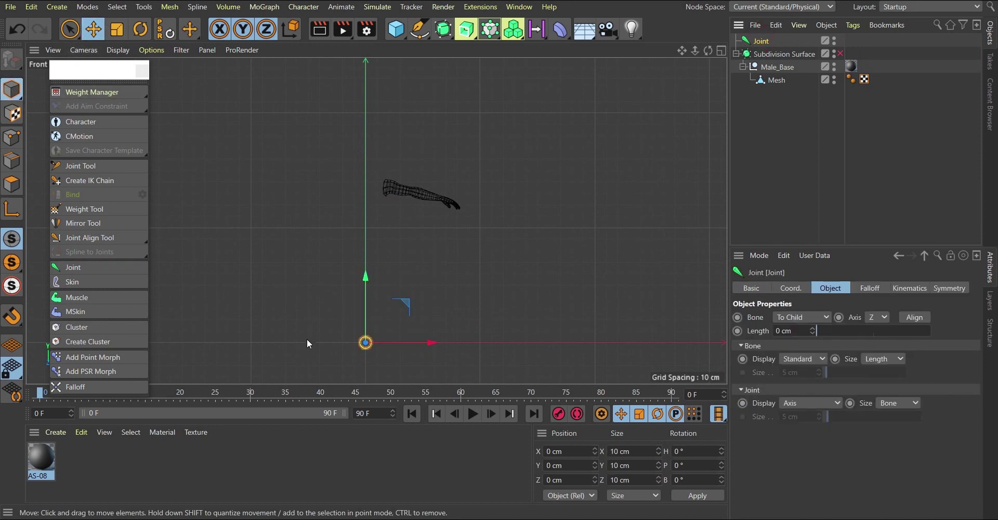
left_click_drag(366, 276, 375, 120)
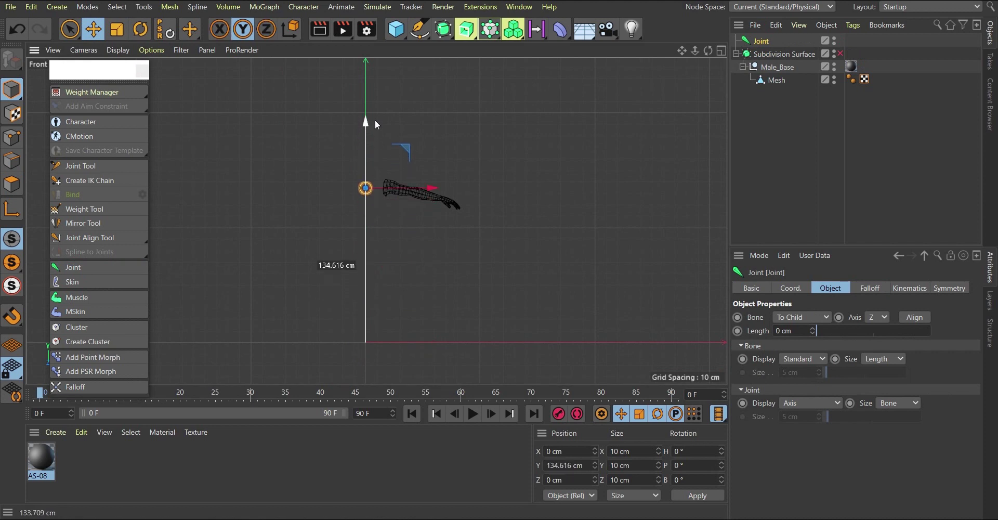
scroll(381, 180, "up", 2)
scroll(381, 179, "up", 3)
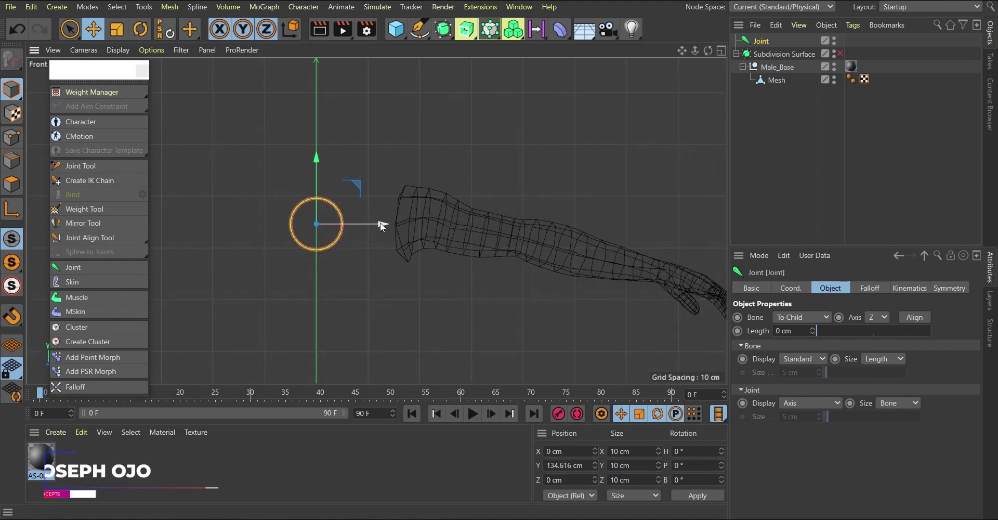
left_click_drag(317, 163, 316, 157)
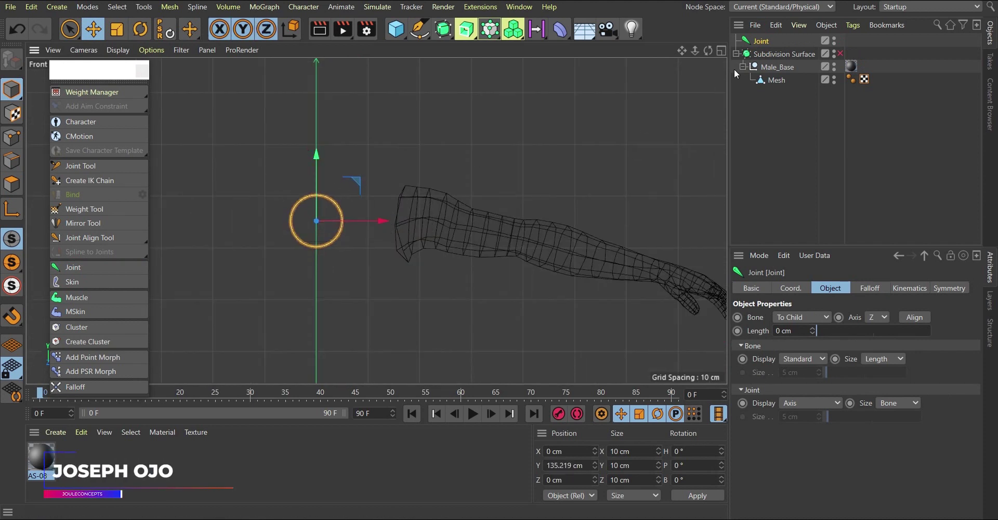
Step: Rename the joint as Collar bone
double_click(761, 41)
type("Cal")
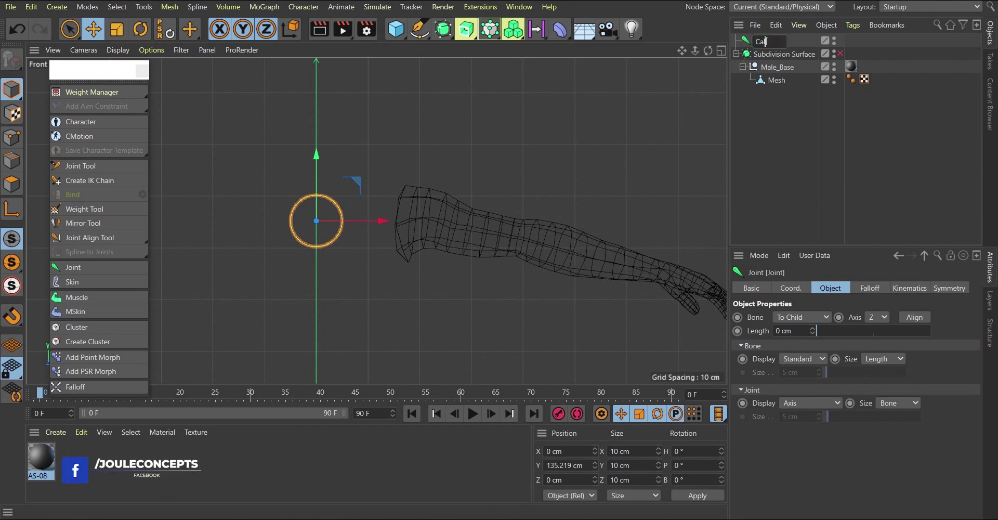
type("lee bone")
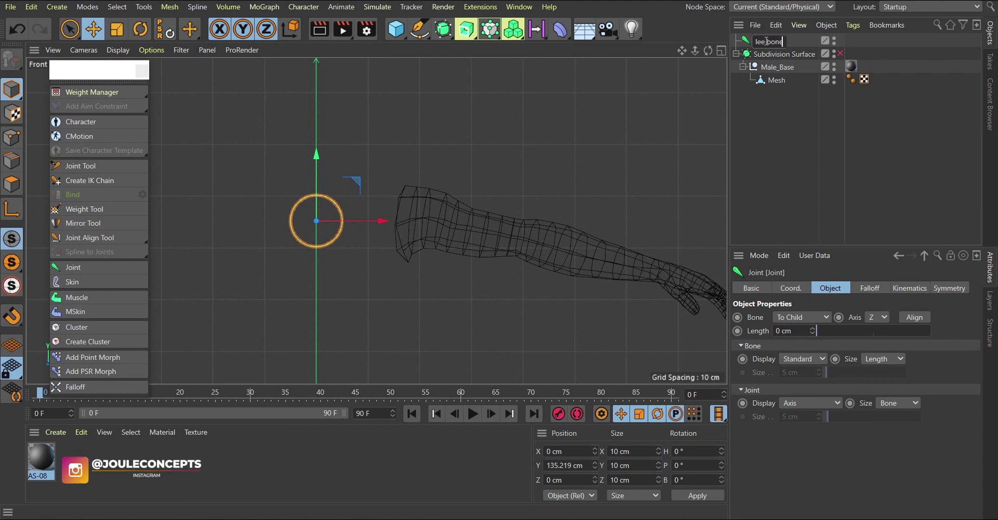
key("Return")
double_click(772, 42)
type("Collar bone")
key("Return")
Step: Add a second joint and place it inside the arm's shoulder at about X 20 cm, Y 137 cm
scroll(379, 181, "down", 1)
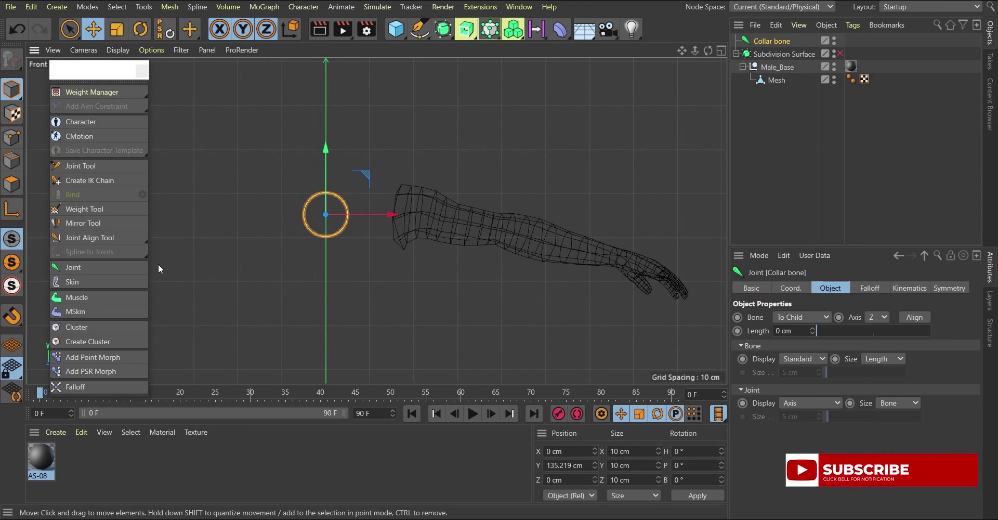
left_click(73, 267)
scroll(298, 236, "down", 2)
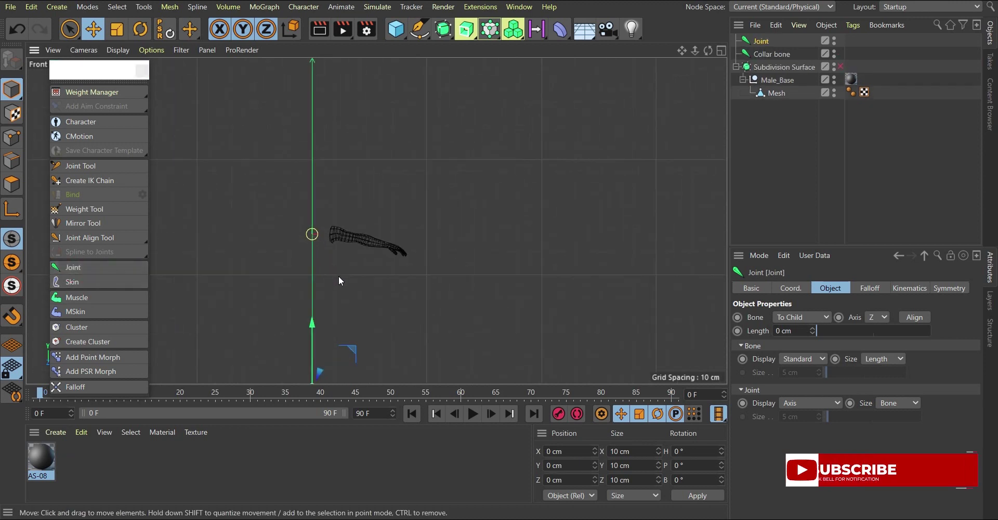
scroll(338, 274, "down", 2)
scroll(349, 312, "up", 3)
left_click_drag(338, 344, 389, 162)
scroll(335, 183, "up", 4)
scroll(312, 213, "up", 3)
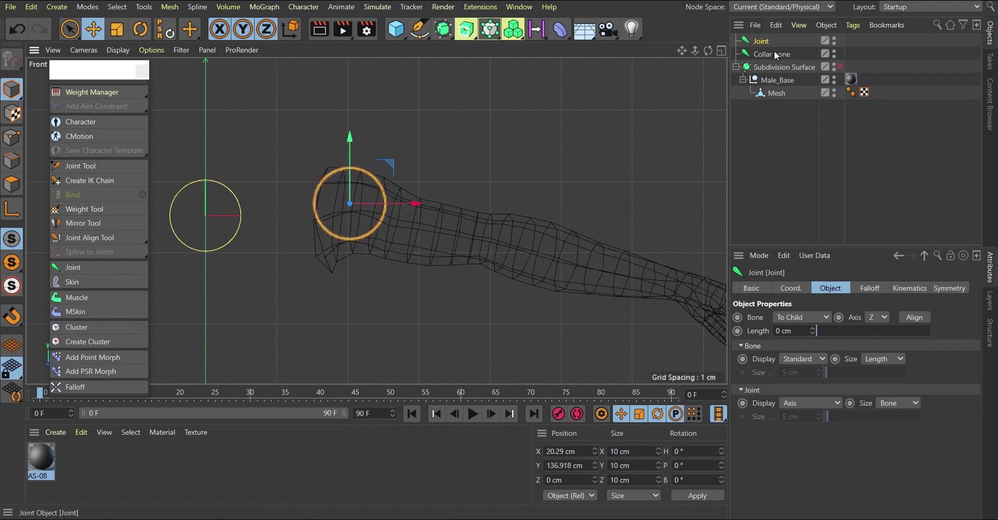
Step: Make the shoulder joint a child of Collar bone and nudge it to about X 19.5 cm, Y 2.7 cm relative to it
left_click_drag(766, 58, 766, 59)
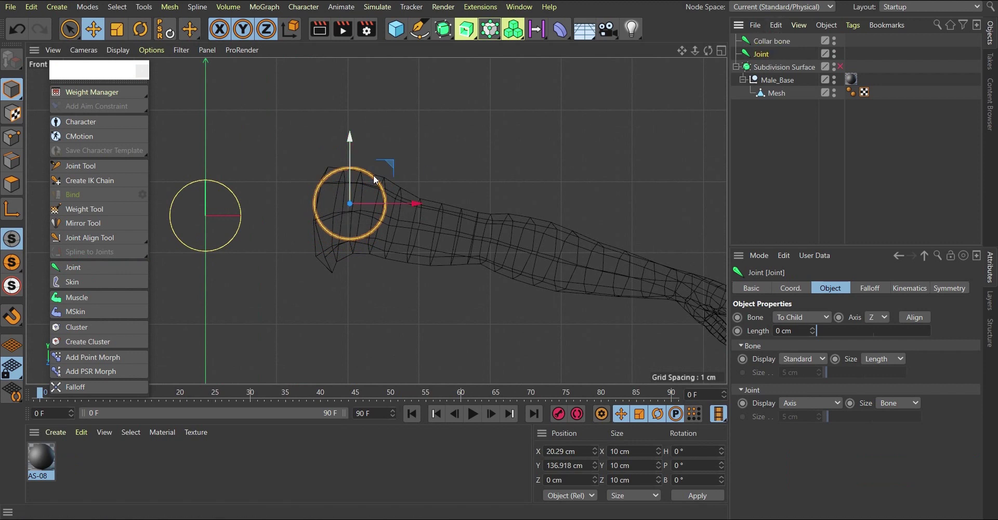
scroll(430, 182, "down", 3)
scroll(353, 192, "up", 3)
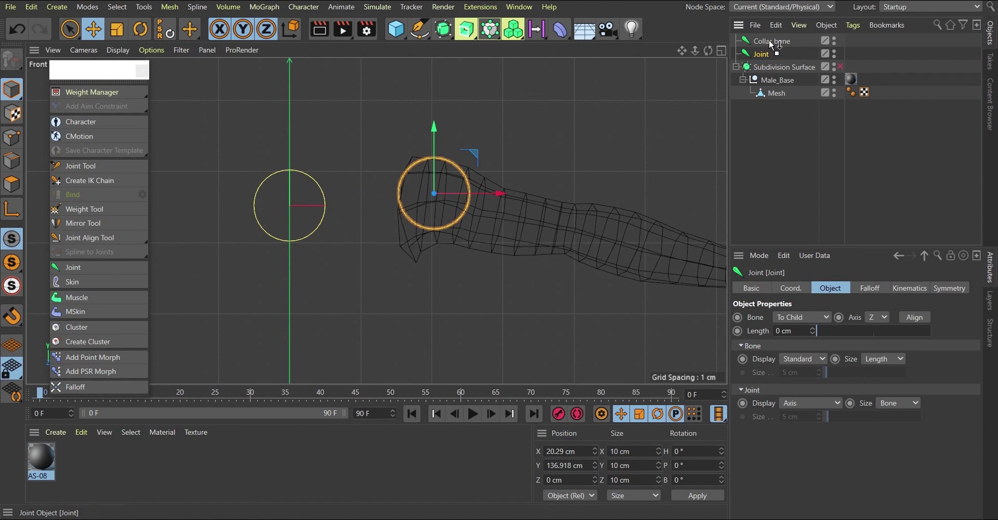
left_click_drag(769, 39, 769, 41)
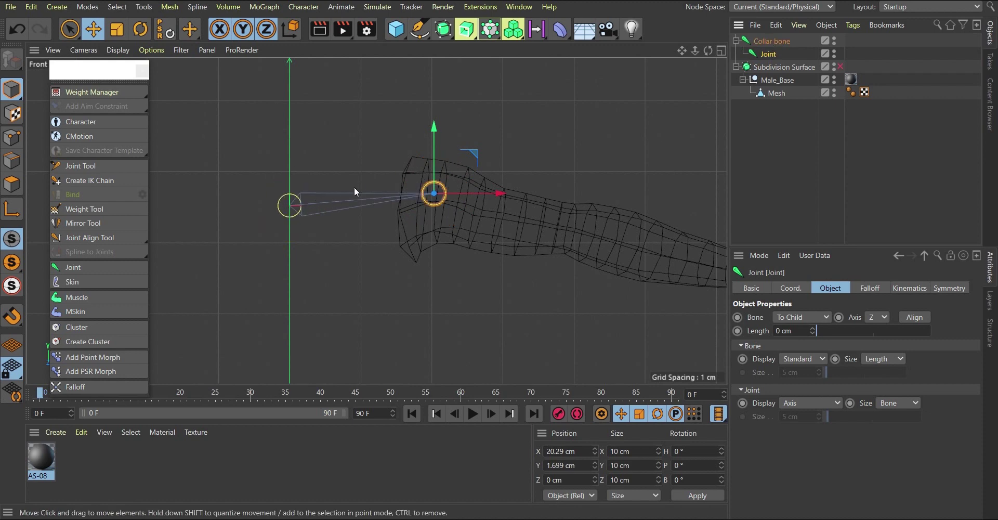
left_click_drag(469, 153, 463, 145)
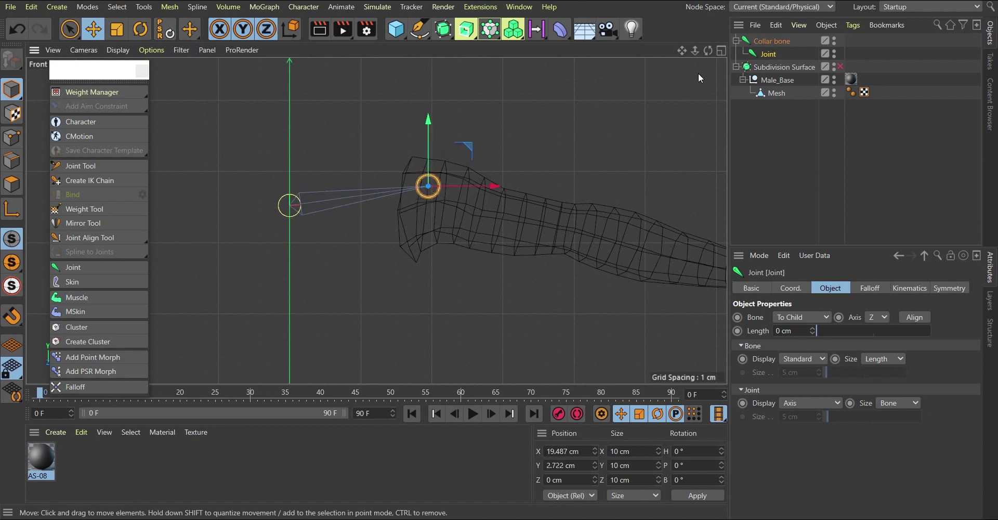
Step: Add another joint and place it at the arm's elbow, about X 40 cm, Y 131 cm
scroll(305, 190, "down", 3)
left_click(83, 267)
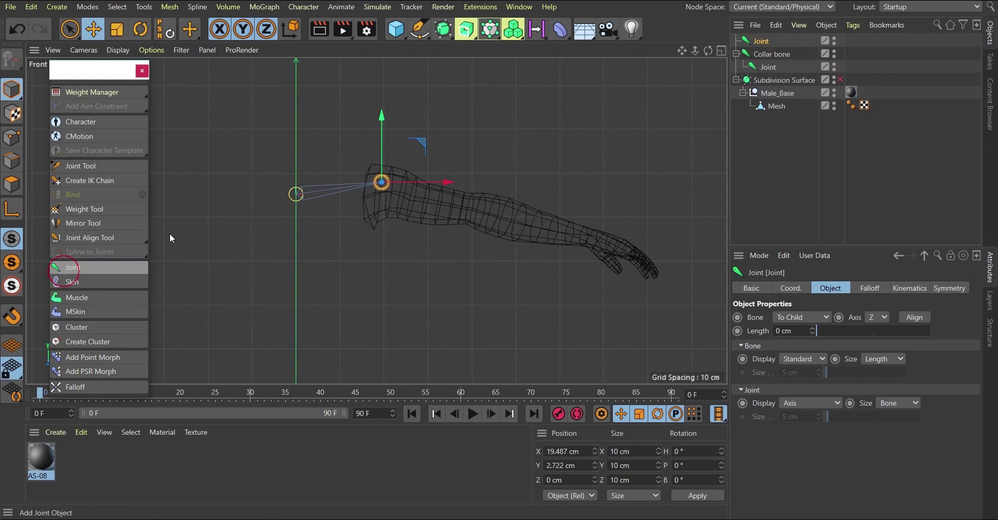
scroll(260, 208, "down", 5)
scroll(313, 296, "down", 4)
left_click_drag(333, 312, 338, 226)
scroll(342, 241, "up", 5)
scroll(308, 274, "up", 4)
Step: Add a joint and place it at the wrist, about X 66 cm, Y 126 cm
scroll(339, 226, "down", 8)
left_click(73, 266)
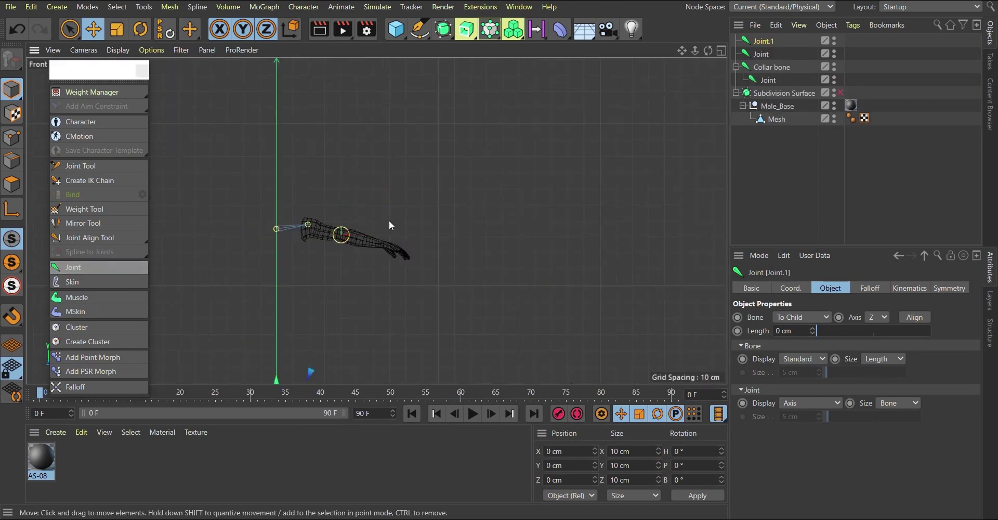
scroll(390, 226, "down", 3)
left_click_drag(363, 311, 426, 189)
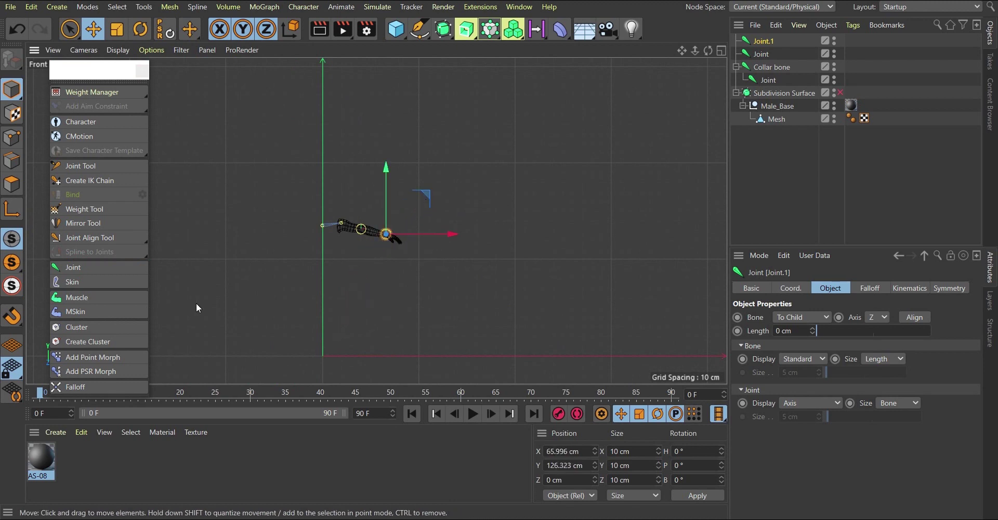
Step: Add a further joint and position it inside the hand at about X 76 cm, Y 123 cm
left_click(85, 269)
left_click_drag(364, 315, 437, 198)
scroll(408, 230, "up", 10)
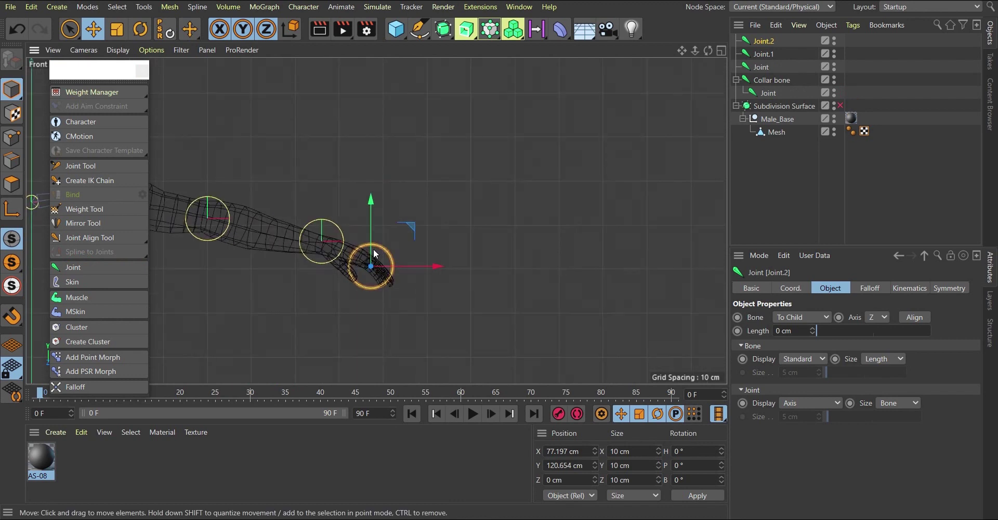
left_click_drag(427, 265, 407, 204)
scroll(377, 212, "down", 4)
scroll(355, 217, "up", 7)
scroll(406, 234, "down", 2)
scroll(495, 260, "down", 5)
scroll(363, 219, "up", 3)
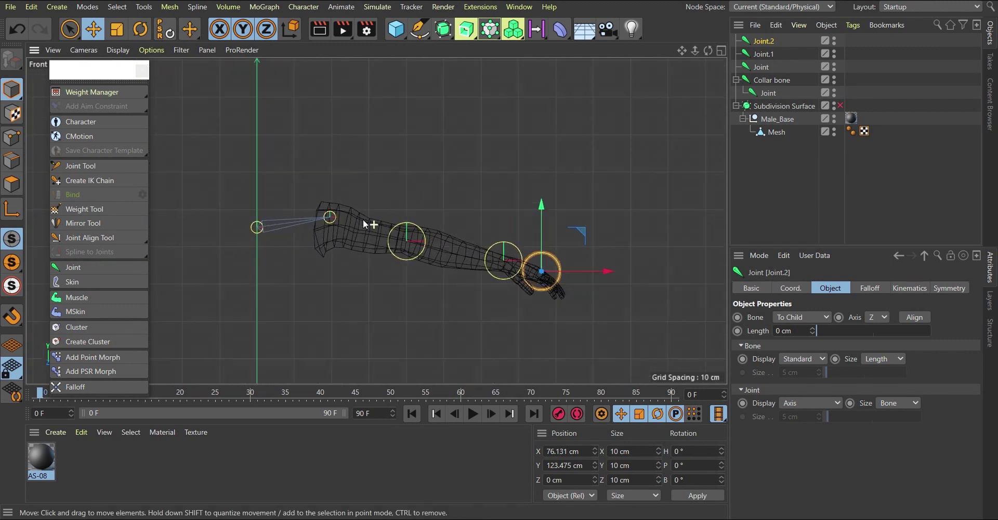
Step: Parent the elbow joint to the shoulder joint, and the wrist joint to the elbow joint
left_click(760, 67)
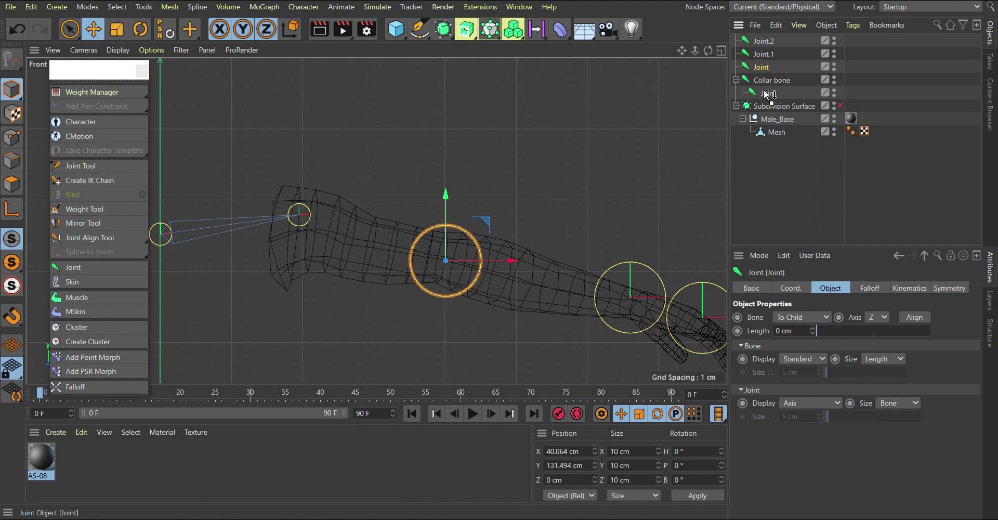
left_click_drag(768, 97, 768, 94)
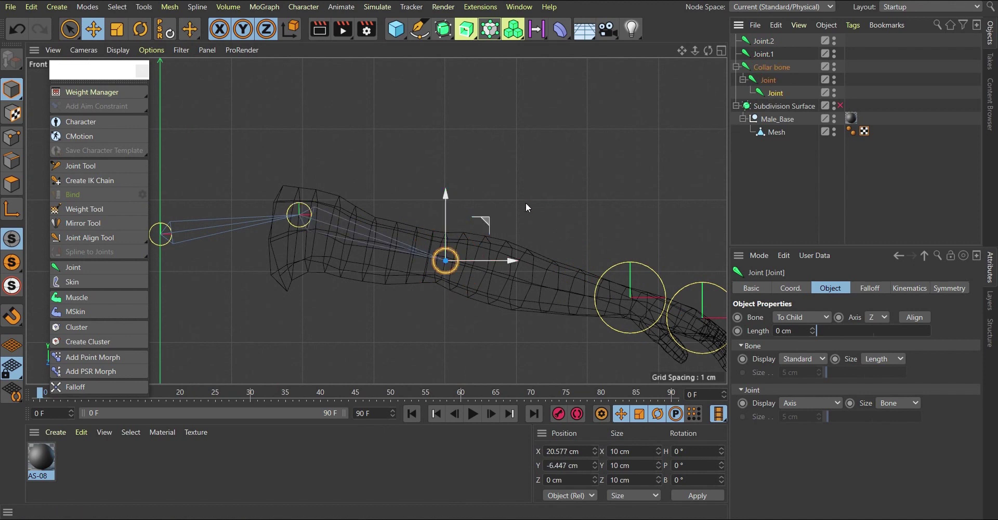
left_click(761, 55)
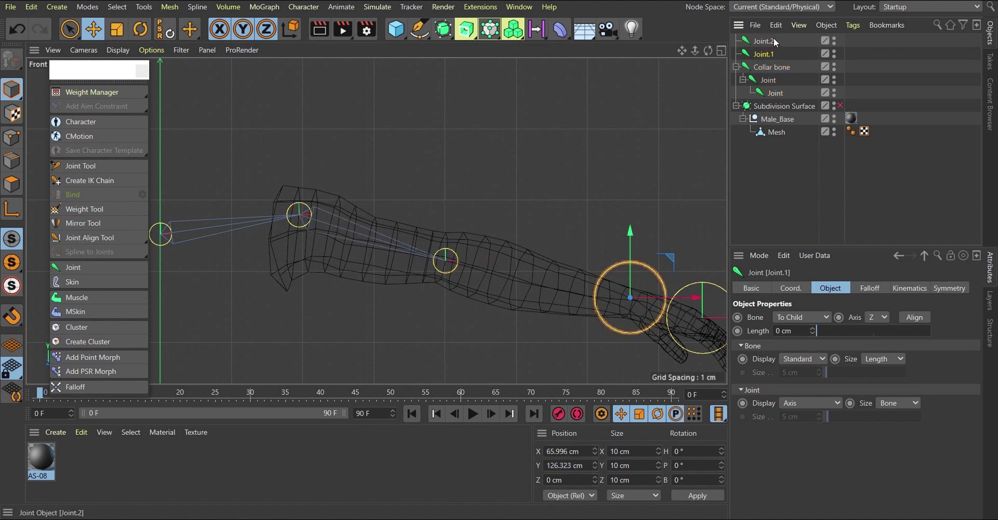
left_click_drag(774, 94, 774, 94)
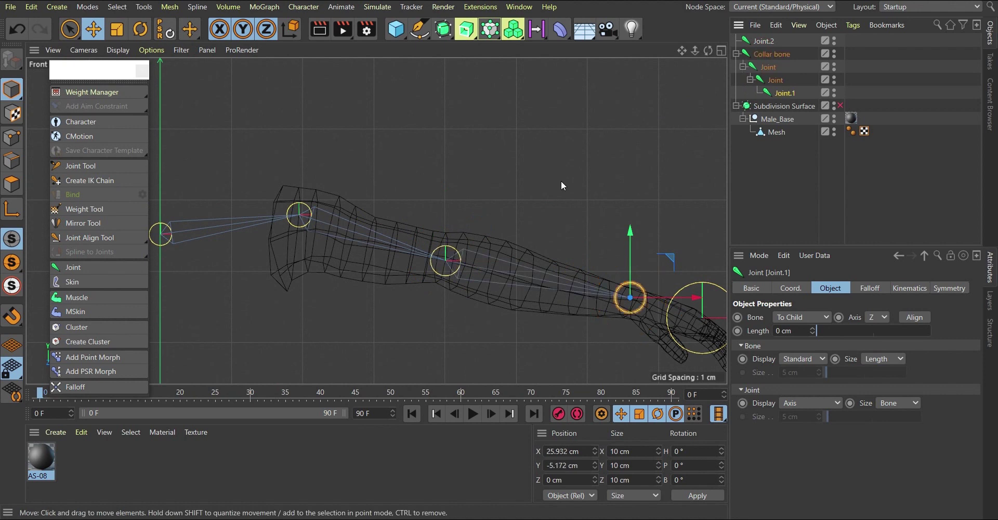
Step: Parent the hand joint to the wrist joint and lower it slightly to about Y -3.5 cm relative to the wrist
scroll(369, 203, "down", 4)
scroll(497, 261, "up", 7)
scroll(491, 209, "down", 3)
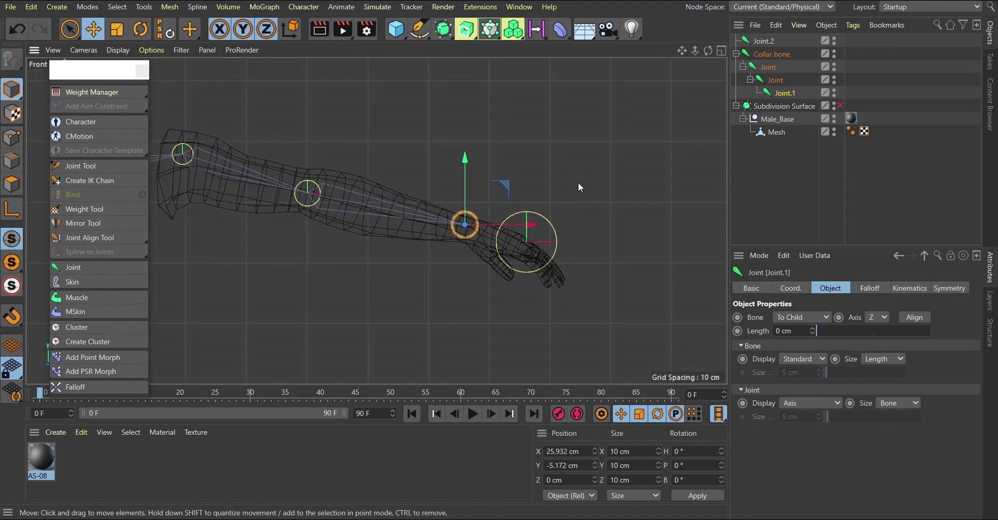
left_click_drag(762, 41, 785, 92)
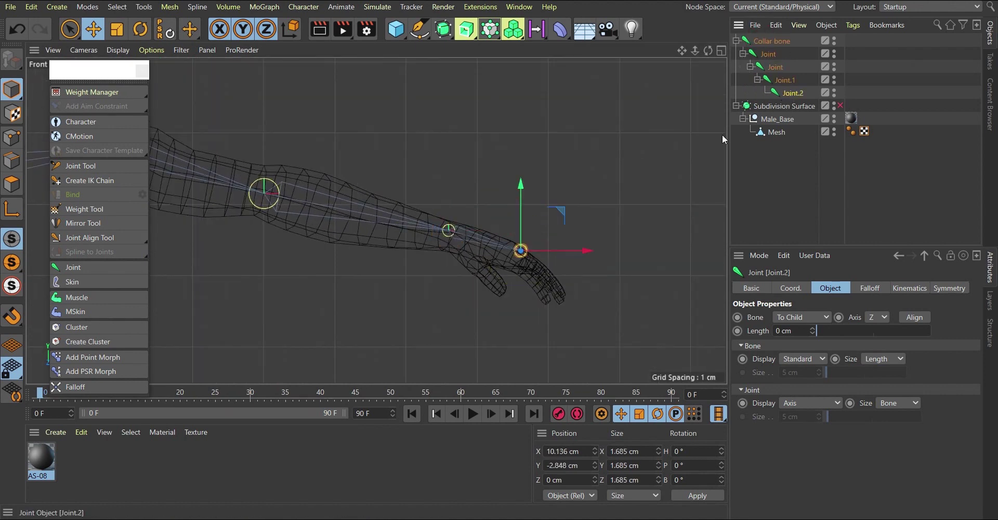
scroll(556, 303, "up", 4)
left_click_drag(523, 149, 521, 158)
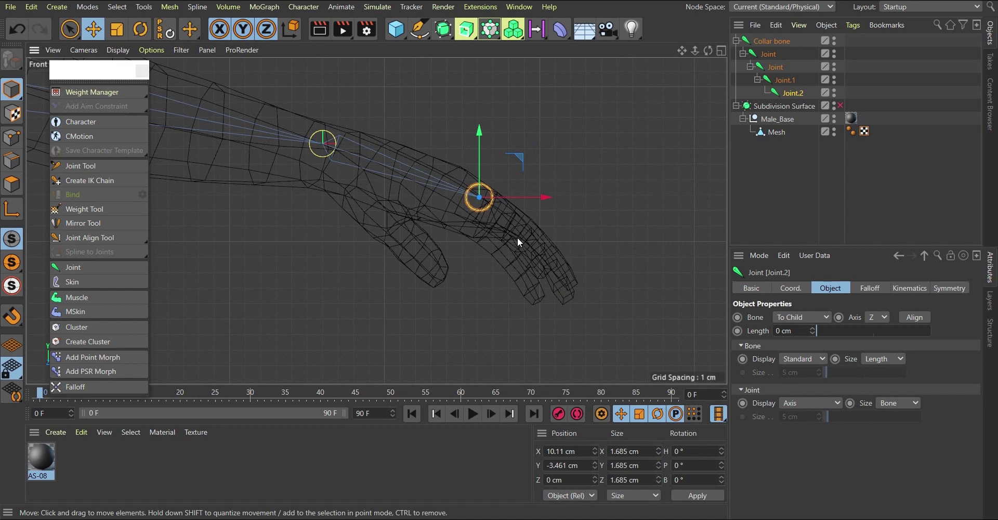
Step: In the top view, reposition the collar bone, shoulder and elbow joints with the Joint Tool to follow the middle of the upper arm
scroll(557, 262, "down", 3)
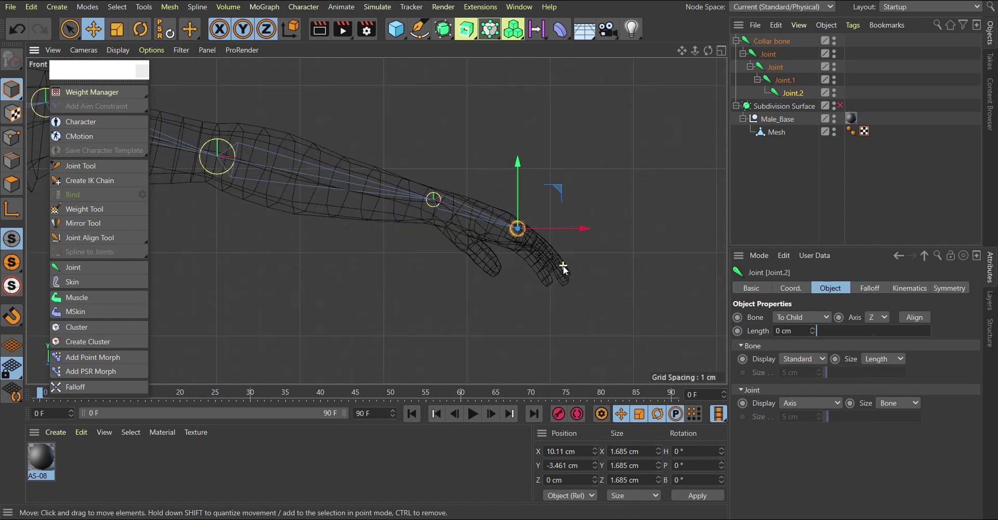
scroll(616, 262, "down", 3)
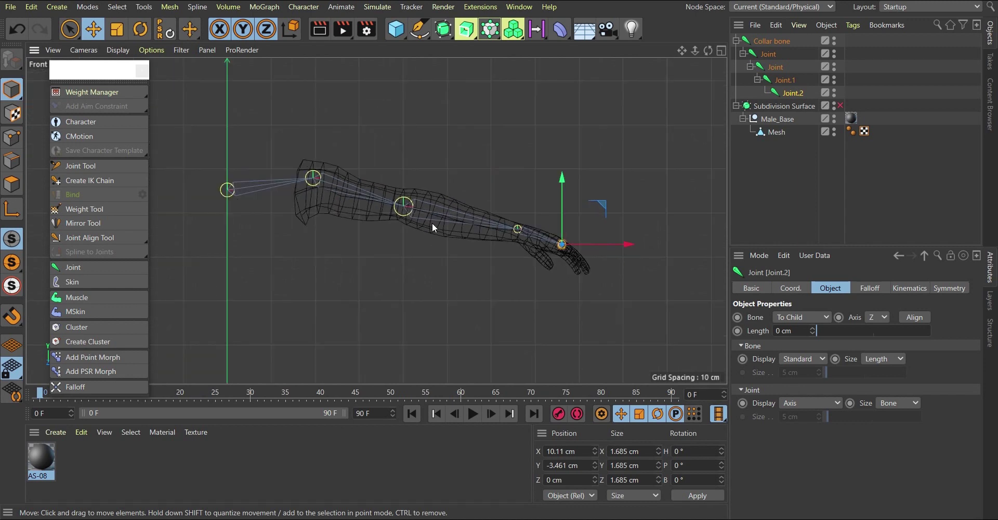
left_click(227, 192)
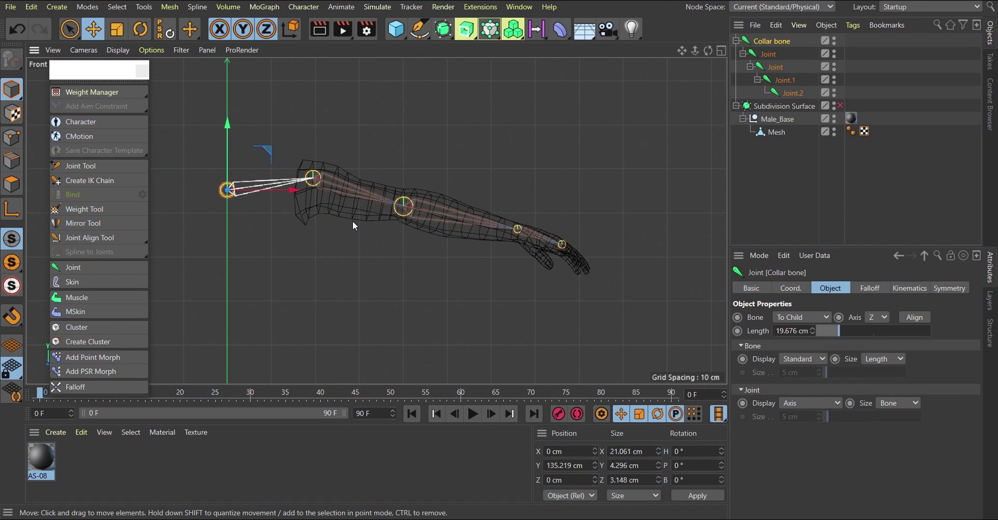
key("F2")
scroll(366, 179, "up", 3)
scroll(366, 179, "down", 3)
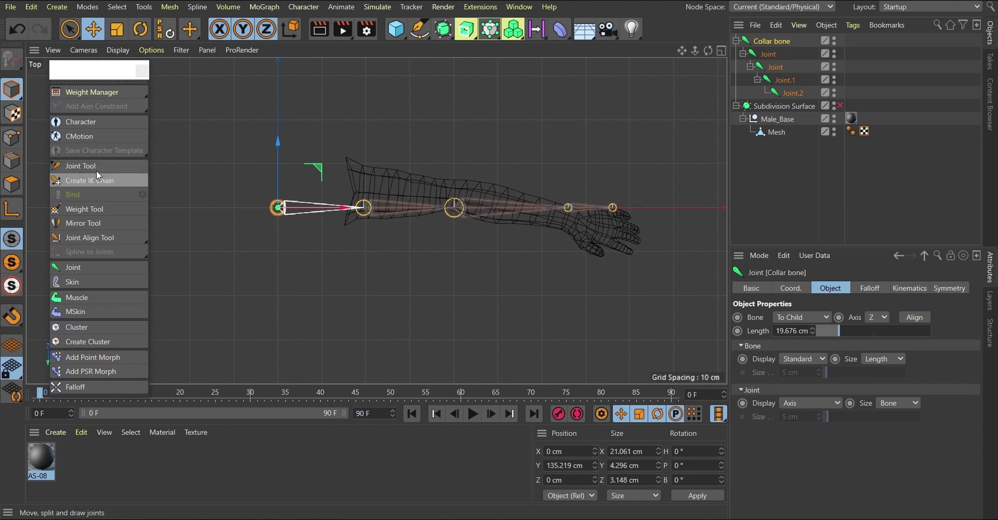
left_click(80, 165)
left_click_drag(362, 210, 358, 184)
left_click_drag(280, 209, 278, 185)
left_click_drag(450, 213, 452, 194)
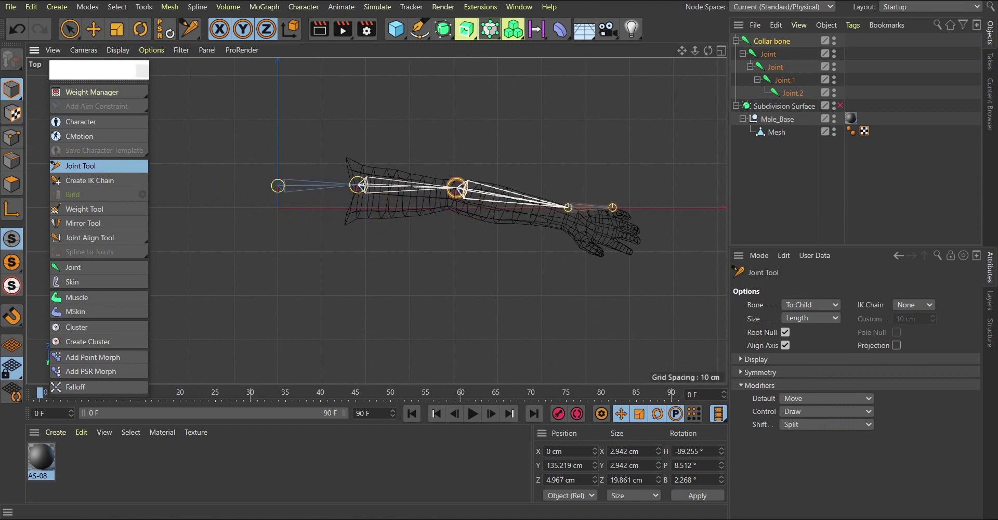
left_click_drag(357, 188, 357, 193)
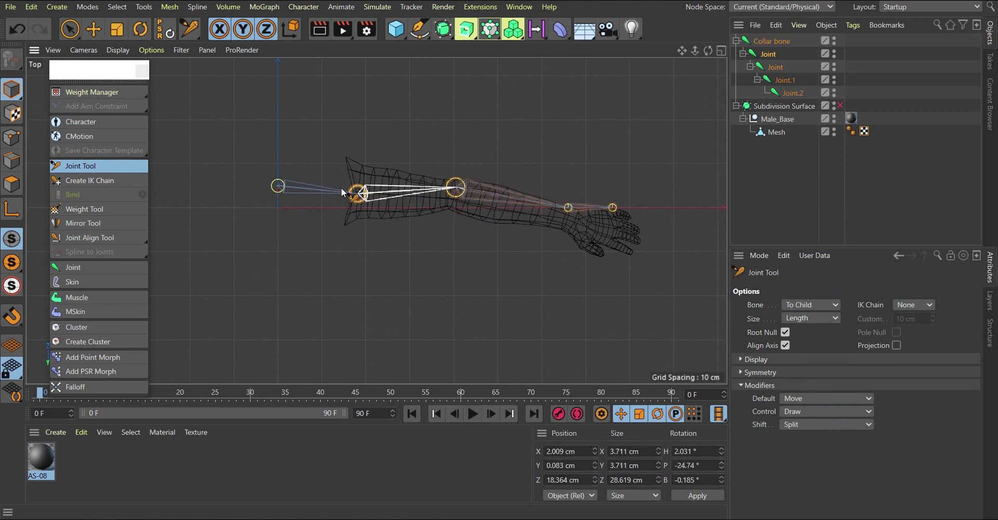
left_click_drag(278, 186, 279, 194)
Step: Reposition the wrist and hand joints in the top view so they sit in the middle of the wrist and palm
scroll(552, 195, "up", 3)
middle_click_drag(383, 167, 330, 151, "alt")
scroll(539, 218, "up", 4)
left_click_drag(503, 184, 512, 217)
left_click_drag(602, 186, 571, 233)
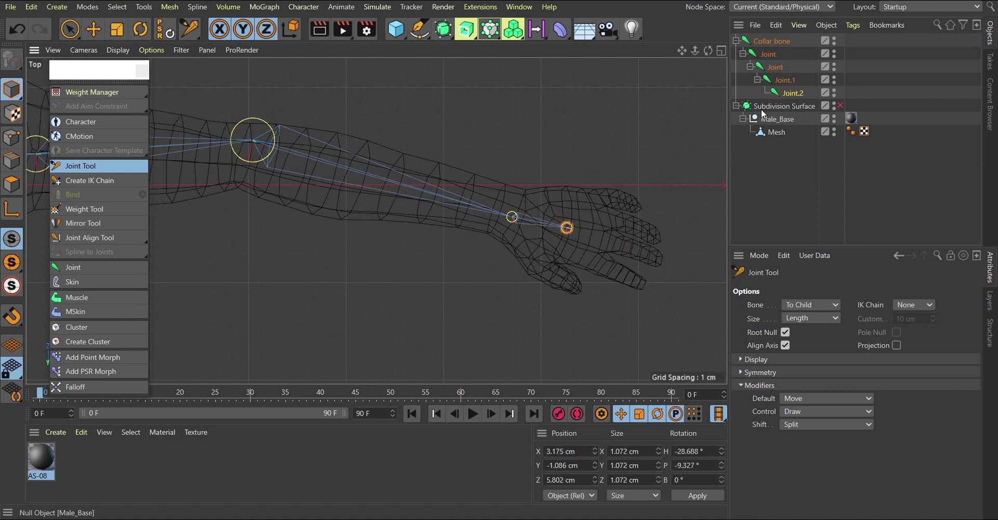
Step: Rename the last joint in the chain as Hand bone
double_click(793, 93)
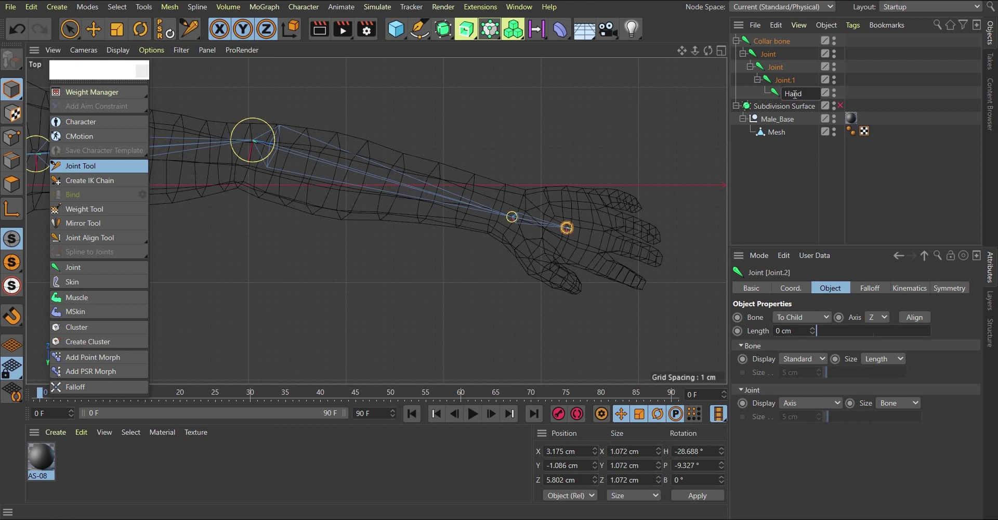
type("Hand bone")
key("Return")
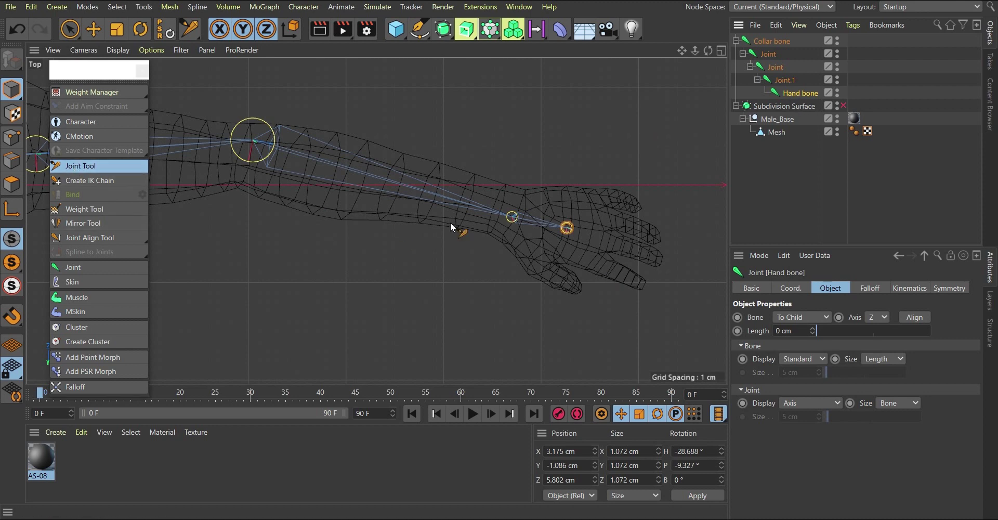
Step: Draw a joint at the index finger's base knuckle, parent it directly to the Hand bone and delete the leftover Root null
scroll(470, 216, "down", 2)
scroll(543, 236, "up", 3)
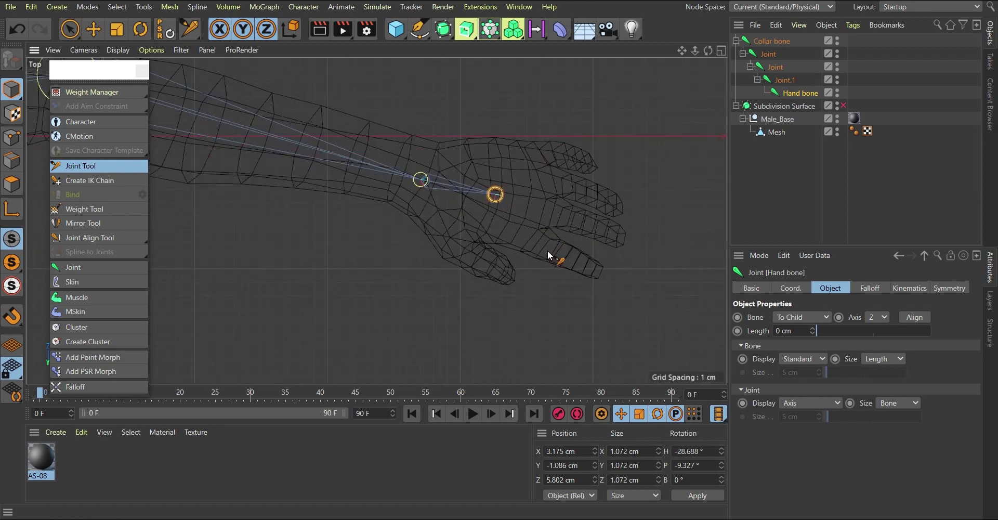
left_click_drag(547, 249, 545, 249, "ctrl")
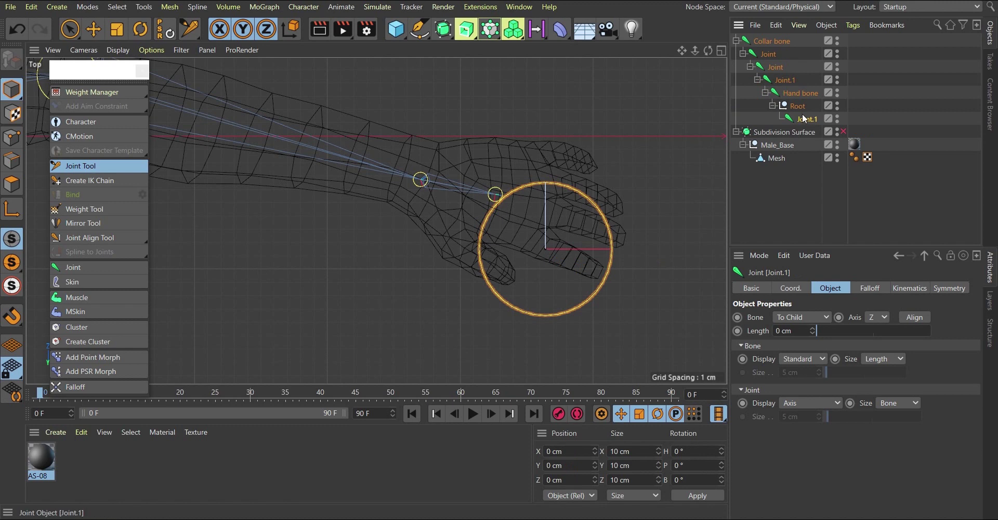
left_click_drag(800, 100, 800, 101)
left_click(798, 119)
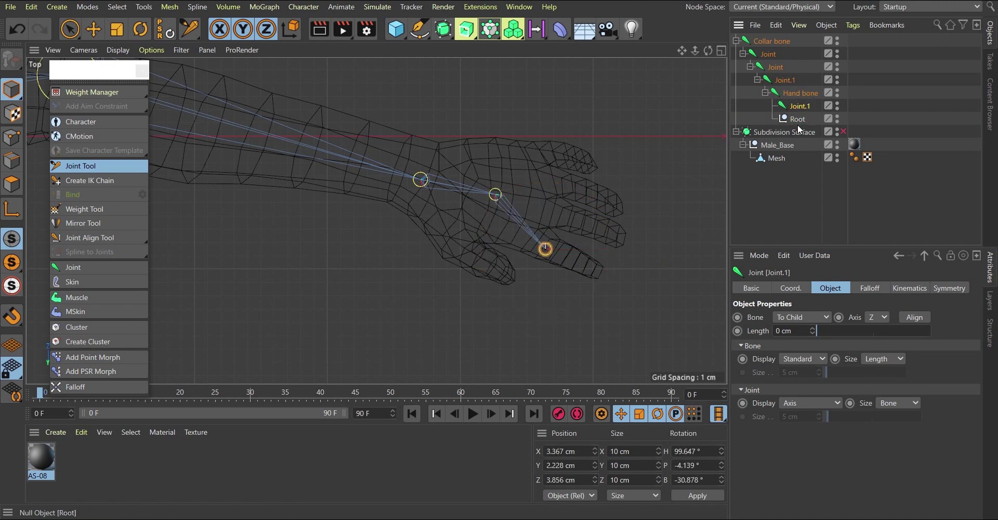
key("Delete")
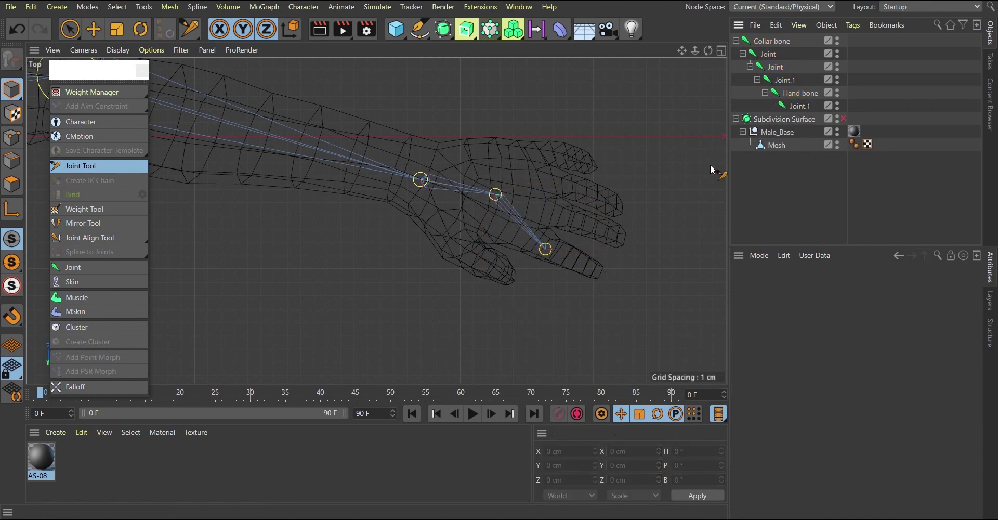
Step: Extend the index finger chain with two more joints, one mid-finger and one at the fingertip
left_click(800, 106)
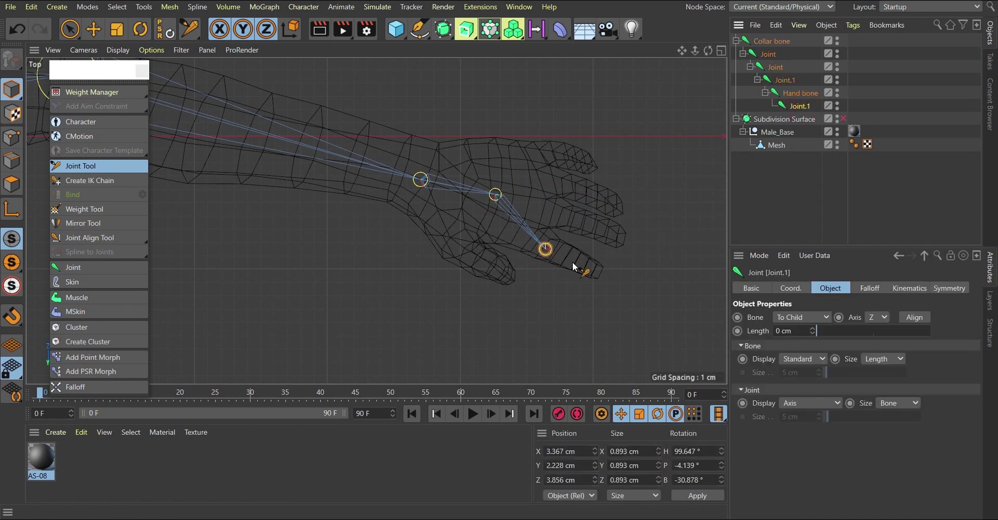
left_click(597, 274, "ctrl")
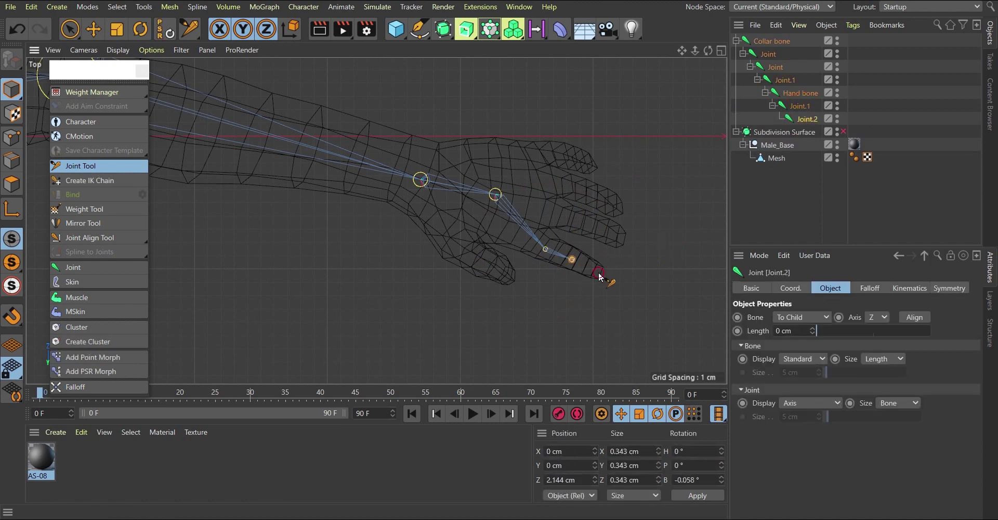
left_click(599, 273, "ctrl")
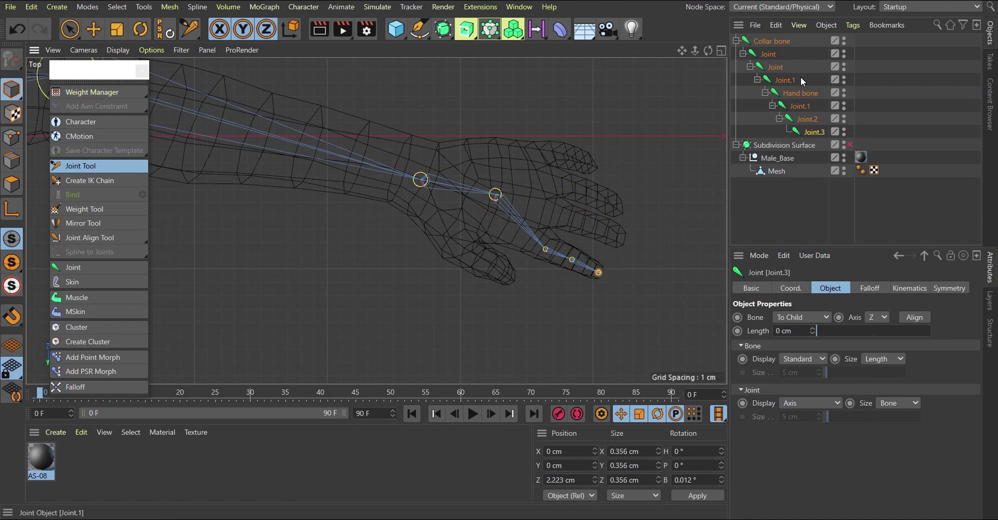
Step: Draw a joint at the middle finger's base from the Hand bone, parent it directly to the Hand bone and remove its Root null
left_click(795, 92)
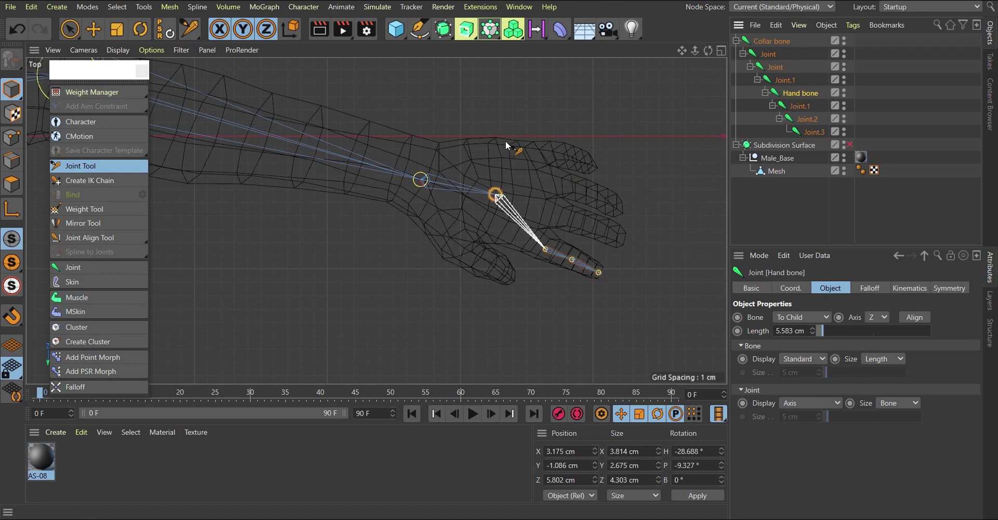
scroll(525, 192, "up", 3)
scroll(623, 167, "down", 2)
left_click(792, 94)
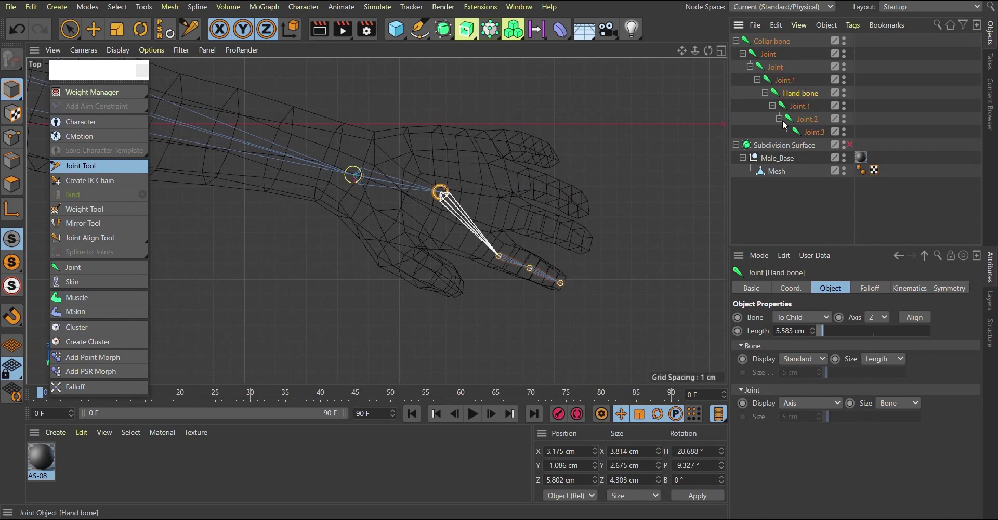
left_click(520, 217, "ctrl")
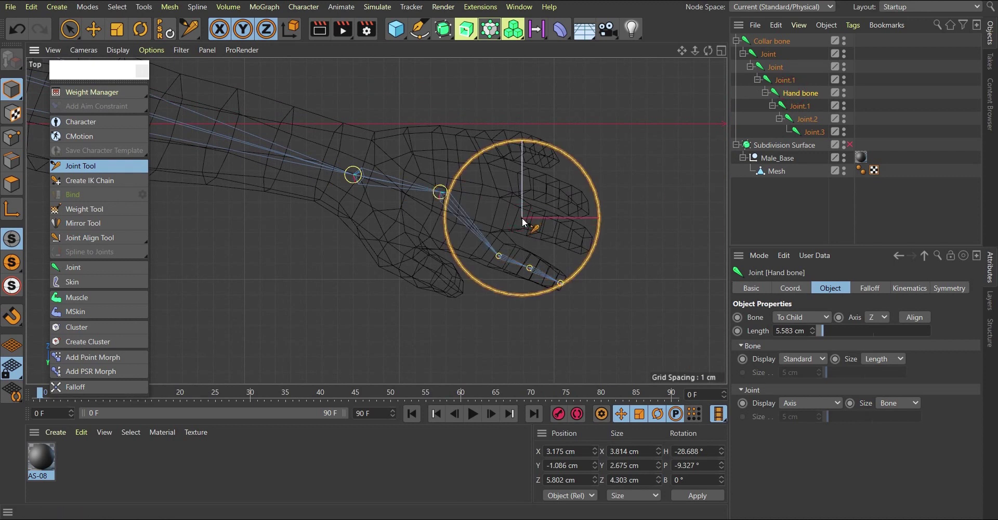
left_click_drag(799, 96, 799, 95)
left_click(796, 120)
key("Delete")
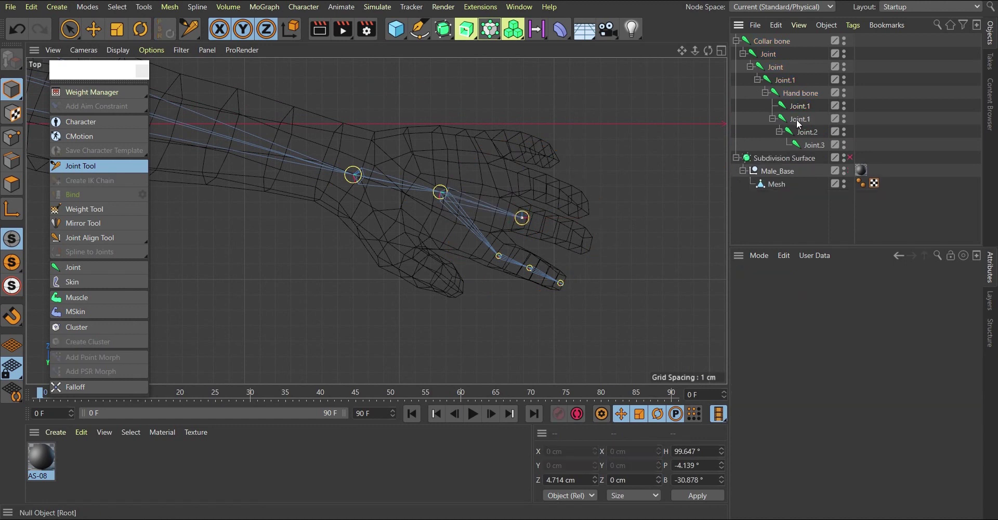
Step: Turn off the Joint Tool's Root Null option and extend the middle finger chain with joints at mid-finger and fingertip
left_click(81, 165)
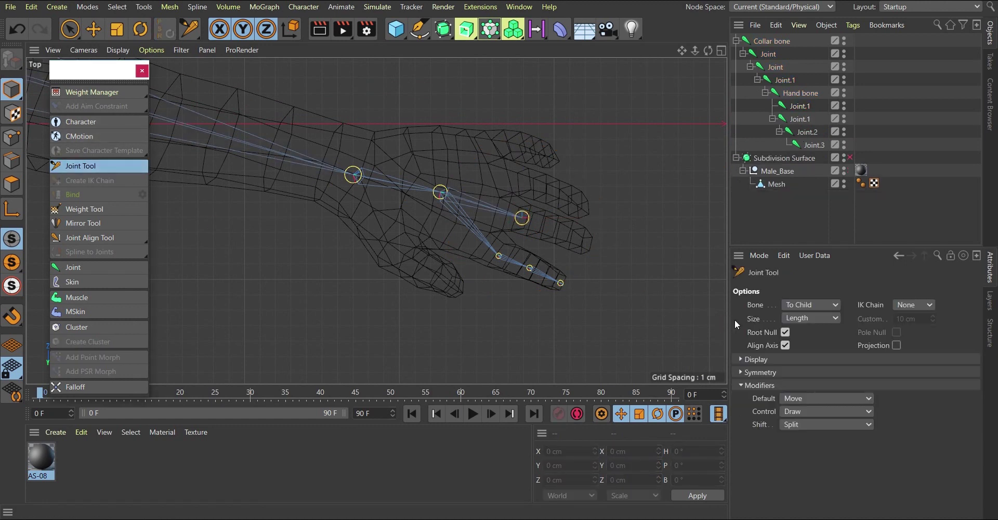
left_click(785, 331)
left_click(800, 106)
left_click(554, 229, "ctrl")
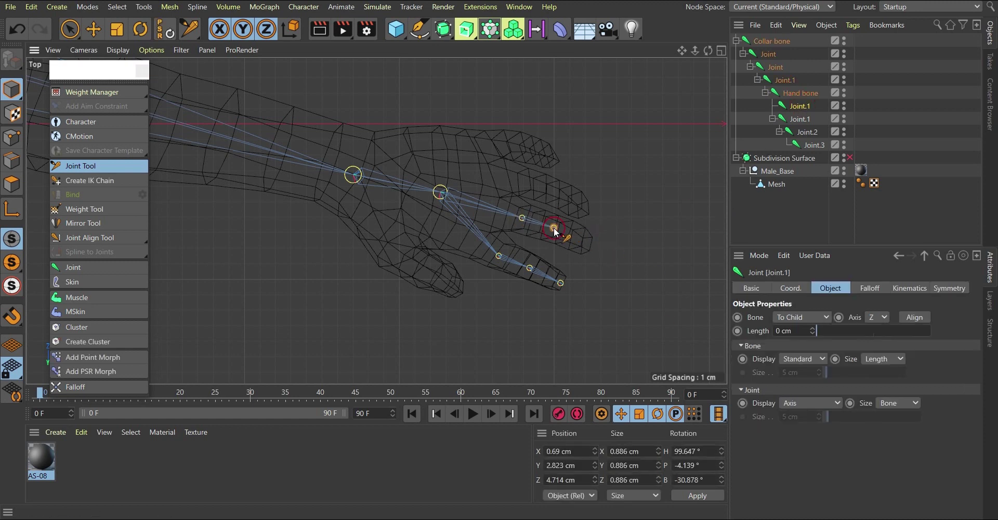
left_click(586, 241, "ctrl")
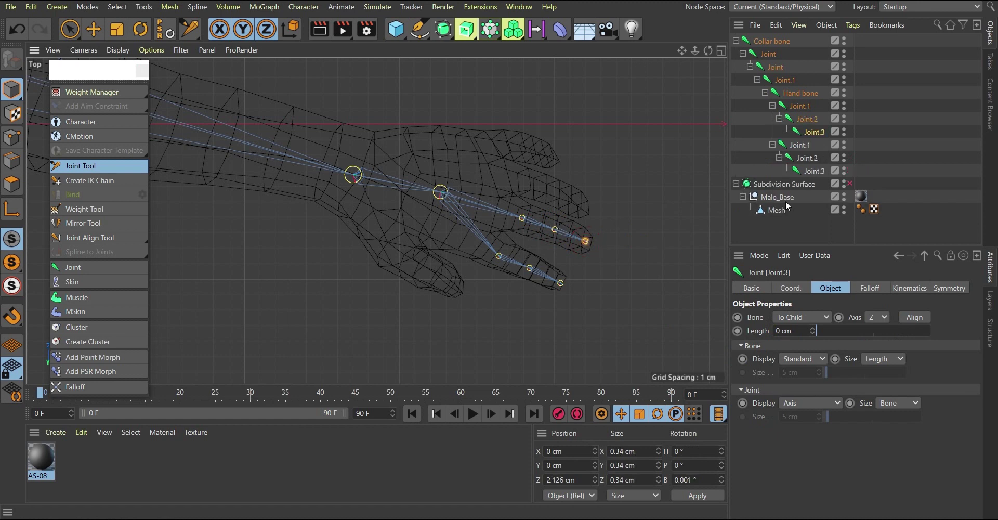
Step: Draw three joints from the Hand bone along the ring finger, at its base, middle and tip
left_click(797, 94)
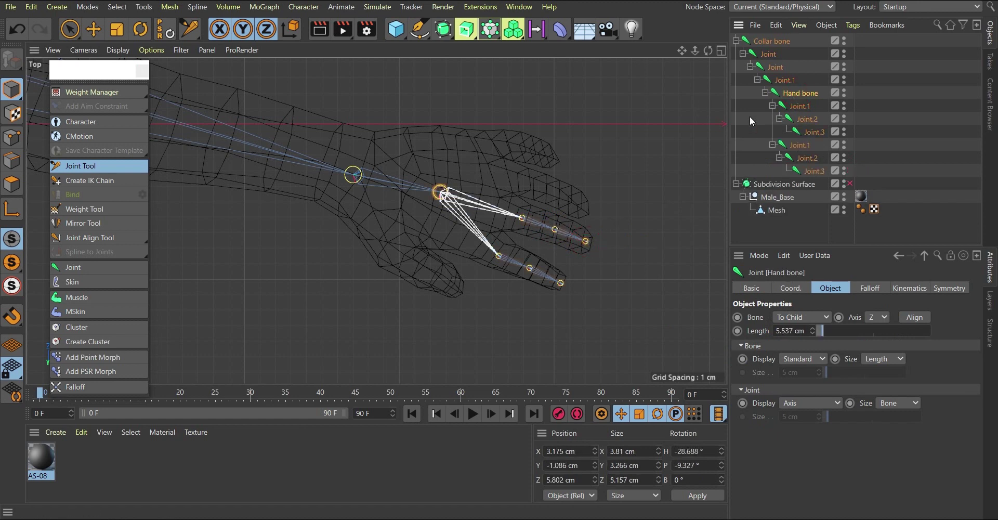
left_click_drag(526, 183, 519, 181, "ctrl")
left_click(554, 190, "ctrl")
left_click(586, 209, "ctrl")
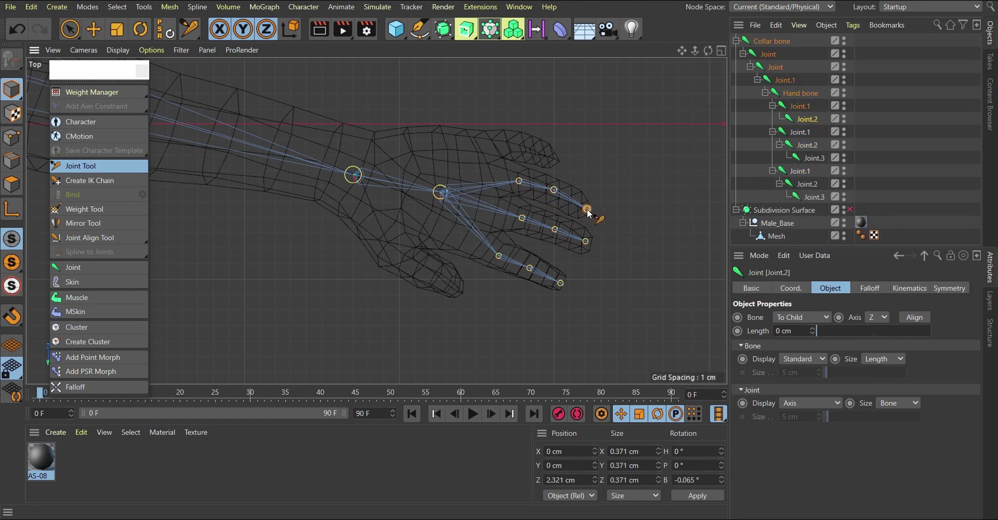
Step: Draw three joints from the Hand bone along the little finger, at its base, middle and tip
left_click(801, 92)
left_click(496, 140, "ctrl")
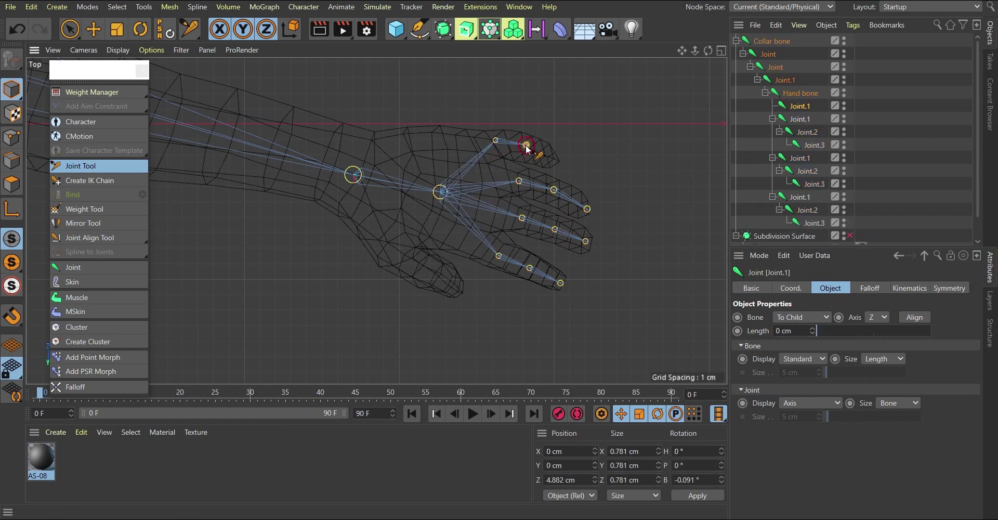
left_click(530, 145, "ctrl")
left_click(557, 160, "ctrl")
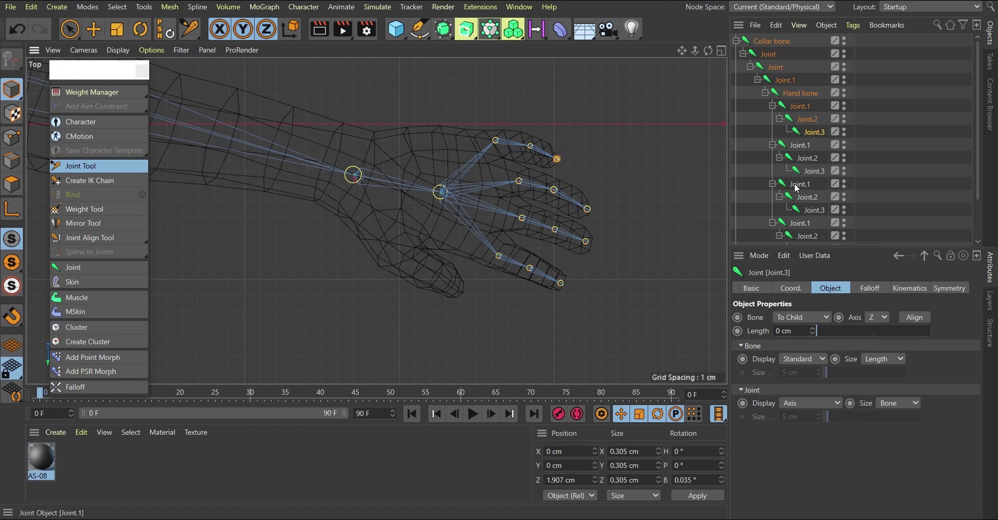
Step: Rename the parent joint of the Hand bone as Wrist
scroll(779, 85, "down", 2)
scroll(782, 90, "up", 2)
left_click(784, 81)
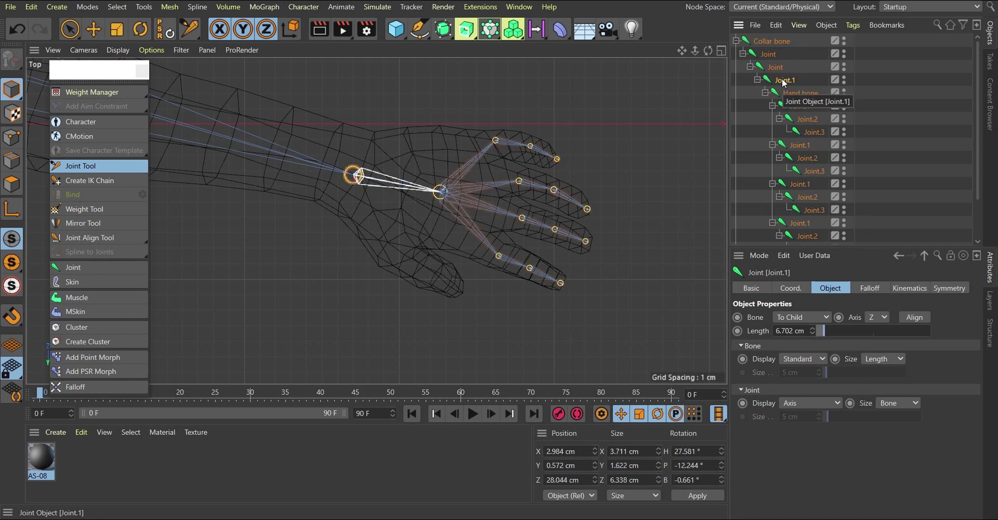
left_click(792, 93)
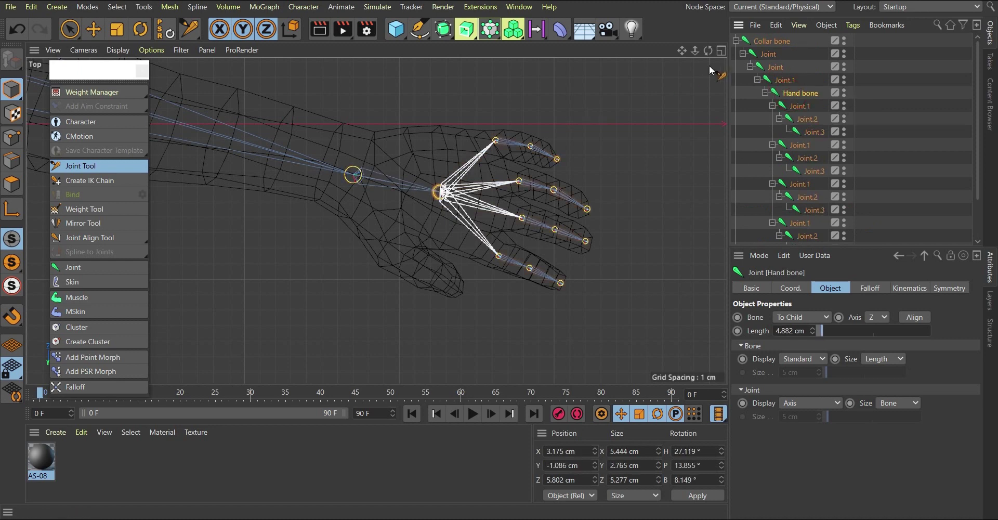
double_click(788, 79)
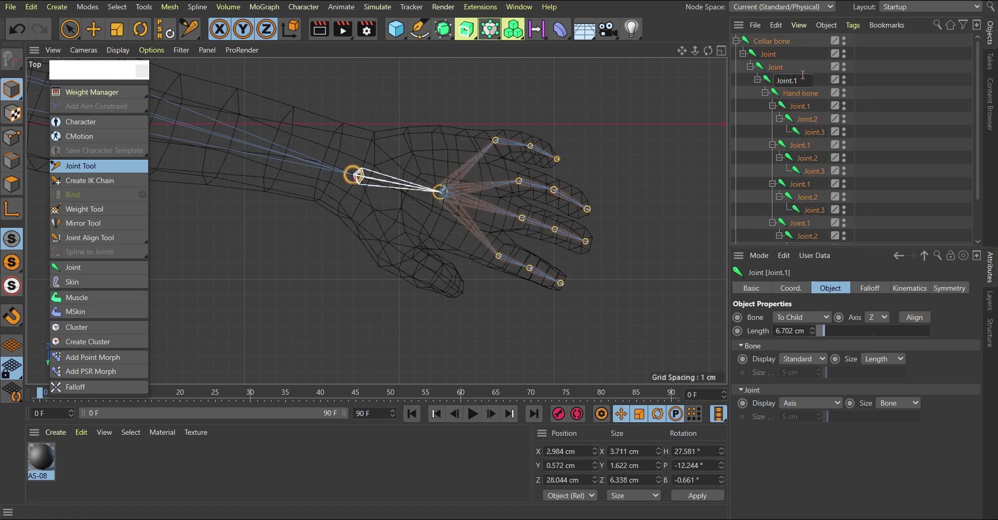
key("ctrl+a")
type("W")
key("Return")
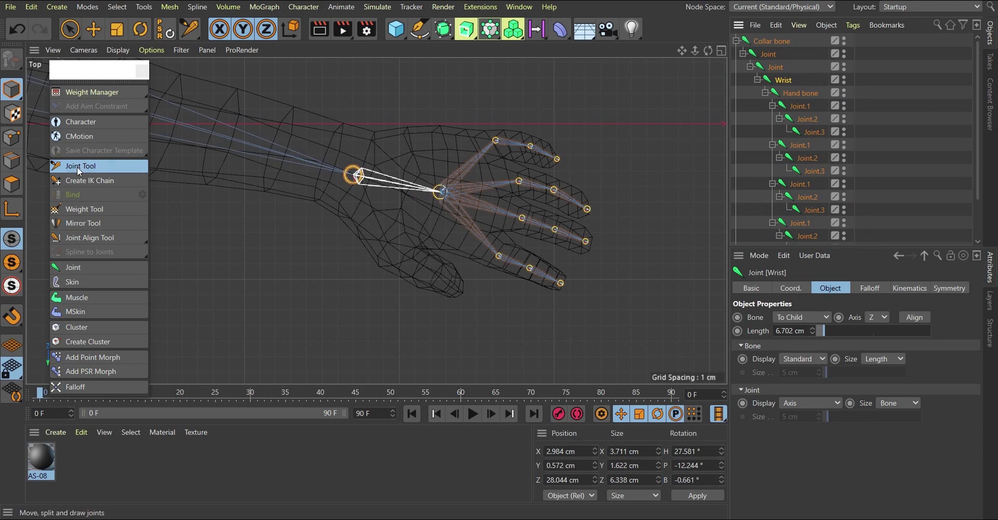
Step: Draw a three-joint thumb chain from the Wrist joint, with joints at the thumb's base, middle and tip
left_click(392, 242, "ctrl")
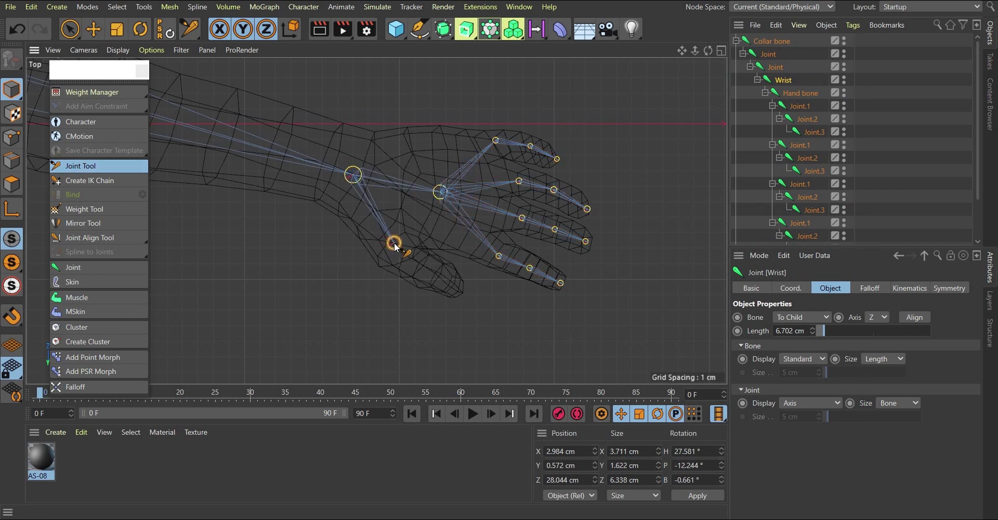
scroll(397, 250, "down", 2)
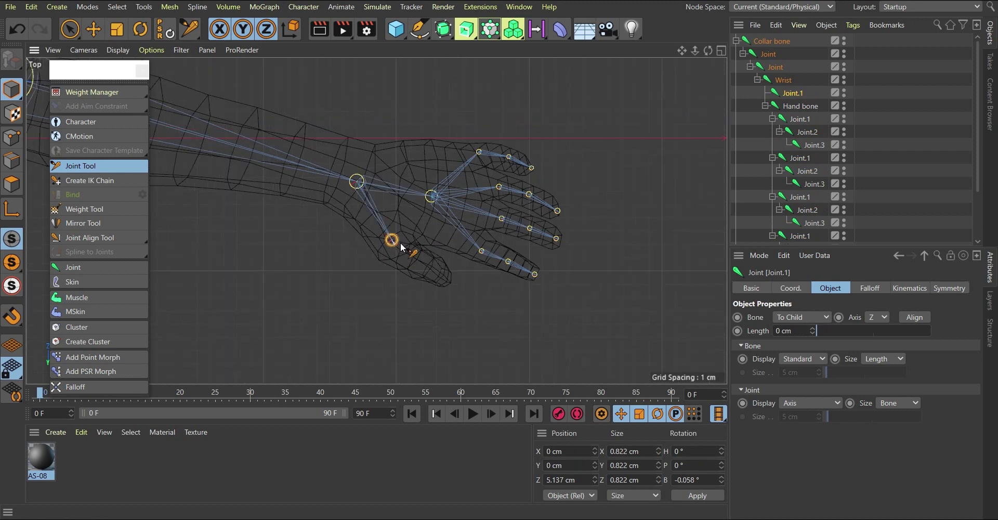
scroll(400, 251, "up", 3)
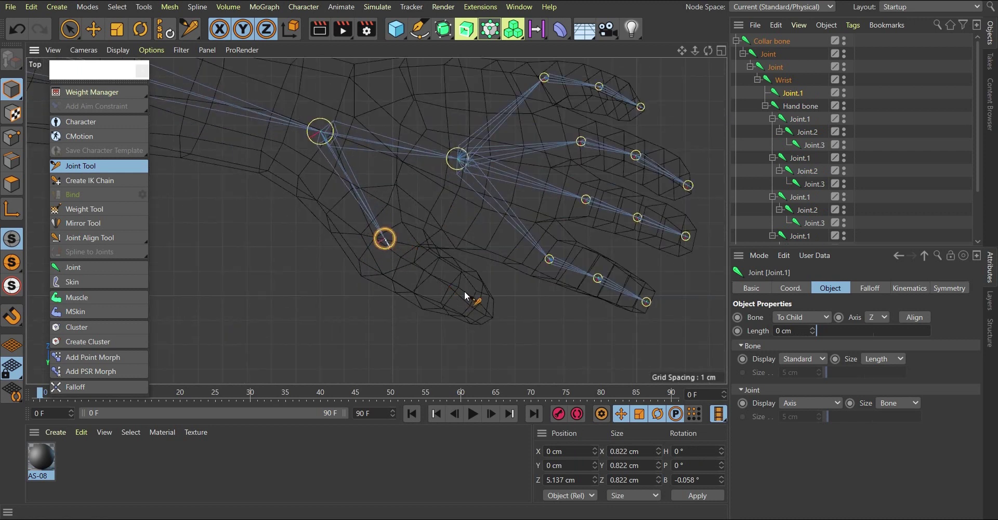
left_click(446, 290, "ctrl")
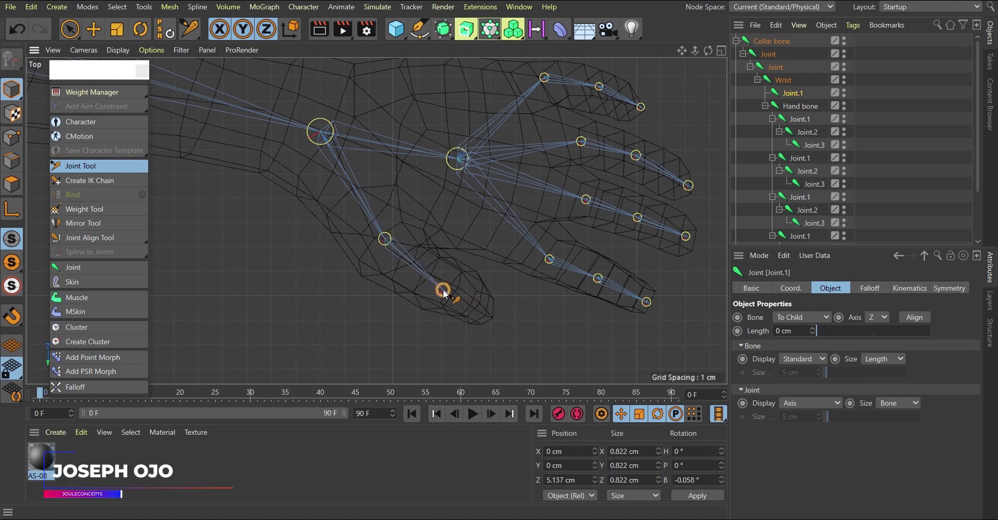
left_click(490, 308, "ctrl")
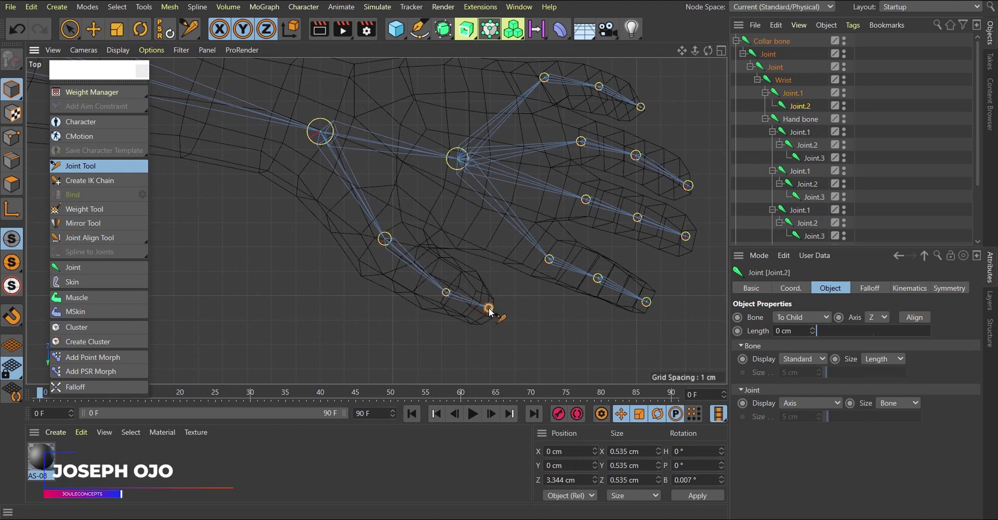
left_click(492, 300, "ctrl")
Step: Examine how the arm, finger and thumb joints sit inside the mesh in the top view
scroll(492, 296, "down", 6)
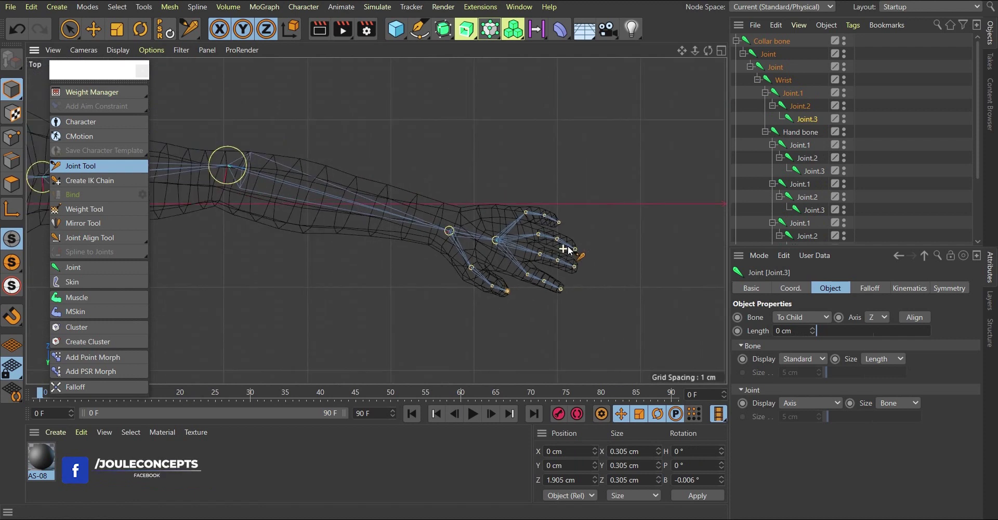
scroll(521, 247, "up", 8)
scroll(468, 260, "down", 3)
scroll(421, 250, "up", 5)
scroll(420, 244, "down", 3)
scroll(475, 229, "down", 4)
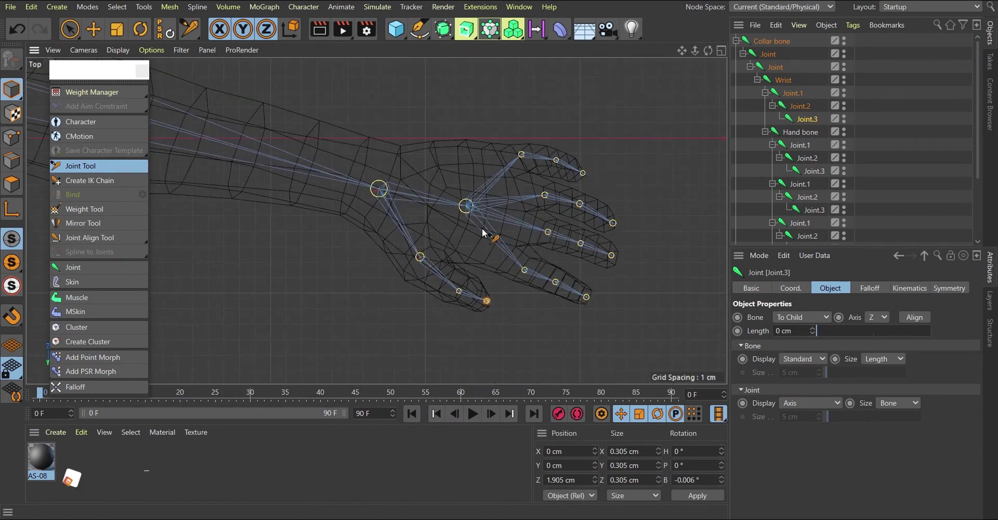
scroll(472, 216, "up", 4)
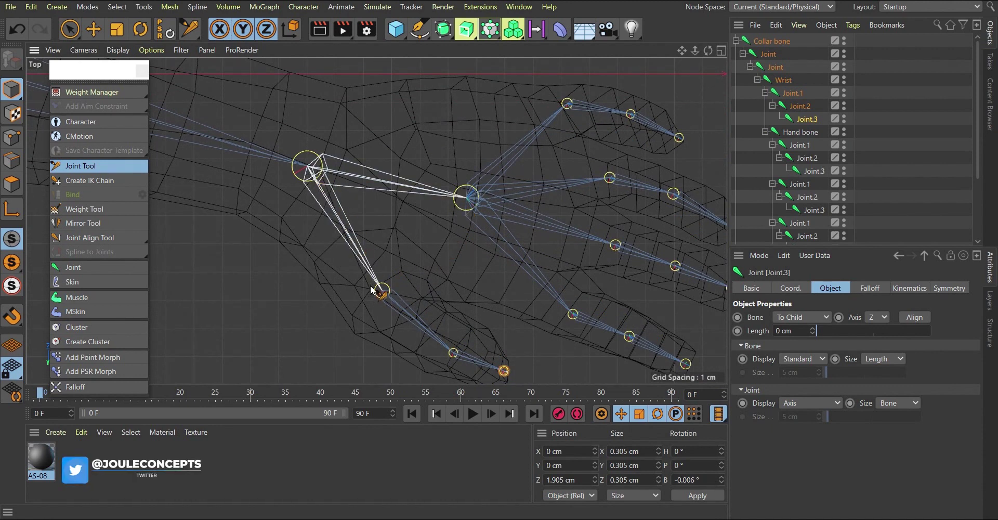
scroll(406, 294, "down", 6)
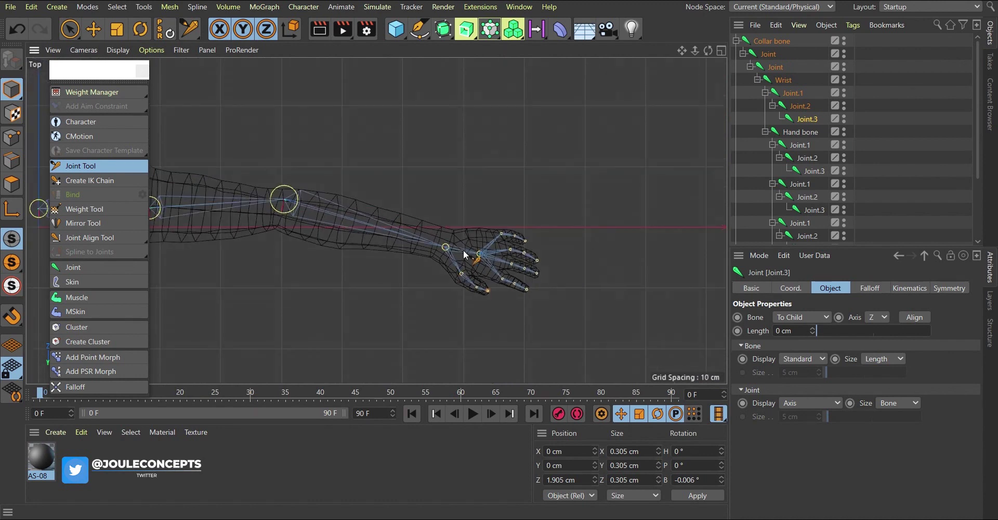
scroll(464, 275, "up", 3)
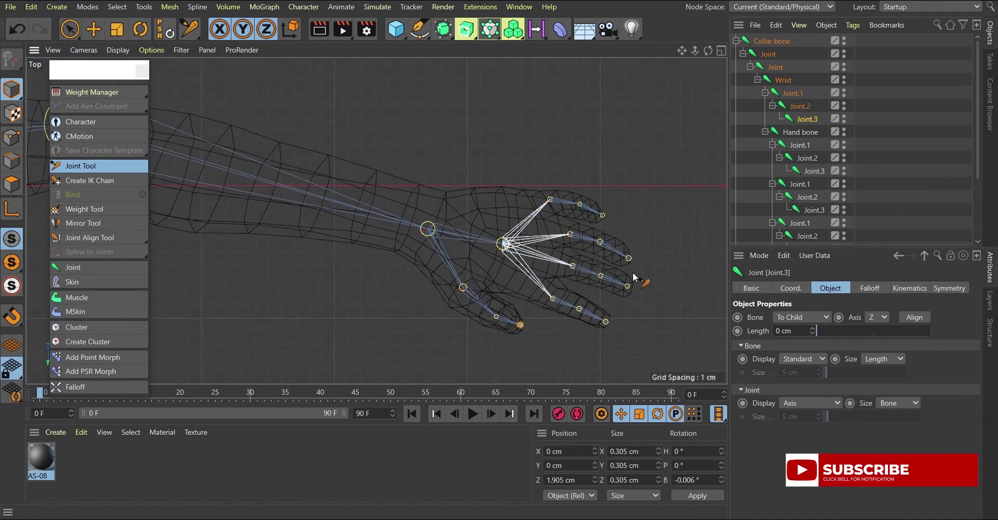
Step: Rename the first thumb joint under Wrist as Thumb start
left_click(793, 93)
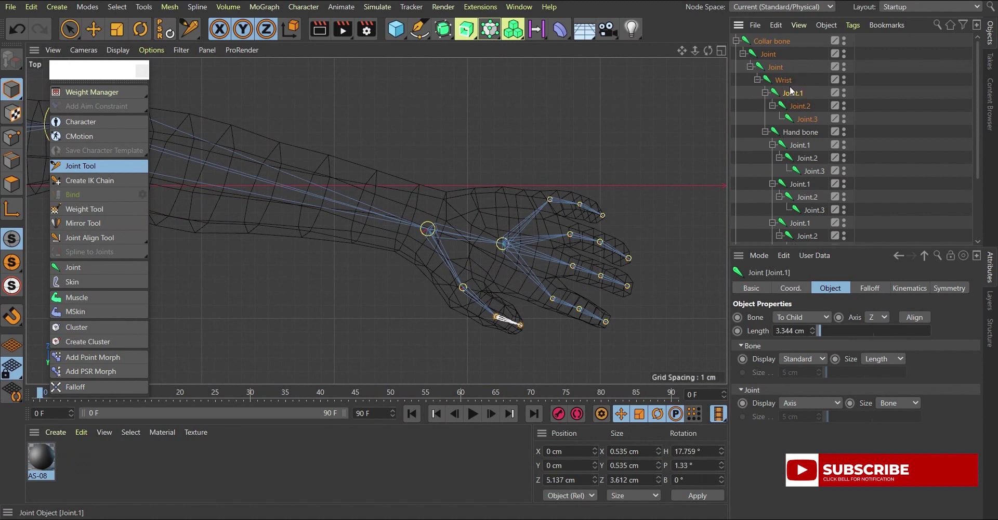
double_click(793, 94)
type("Wri")
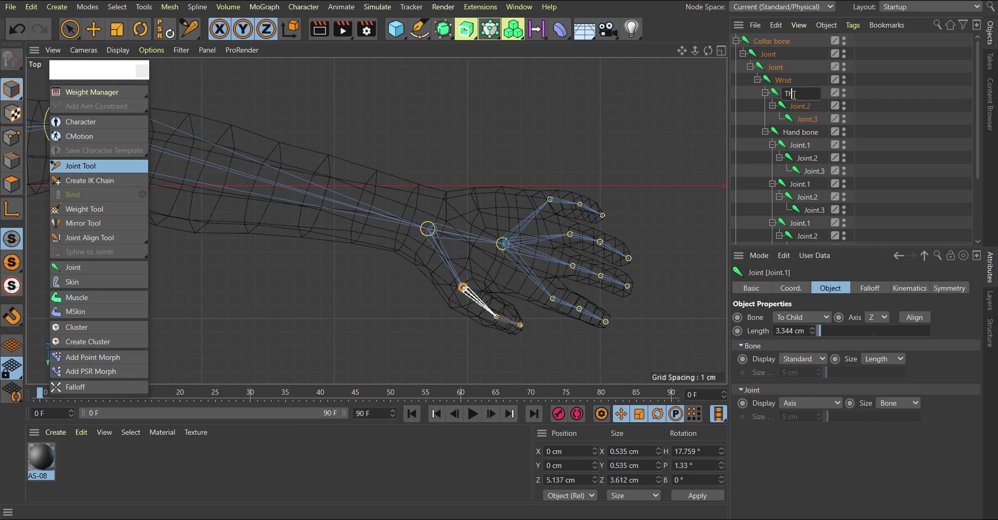
type("mb start")
key("Return")
Step: Rename the two joints below Thumb start as Thumb 1 and Thumb end
left_click(801, 106)
double_click(801, 106)
type("Thumb")
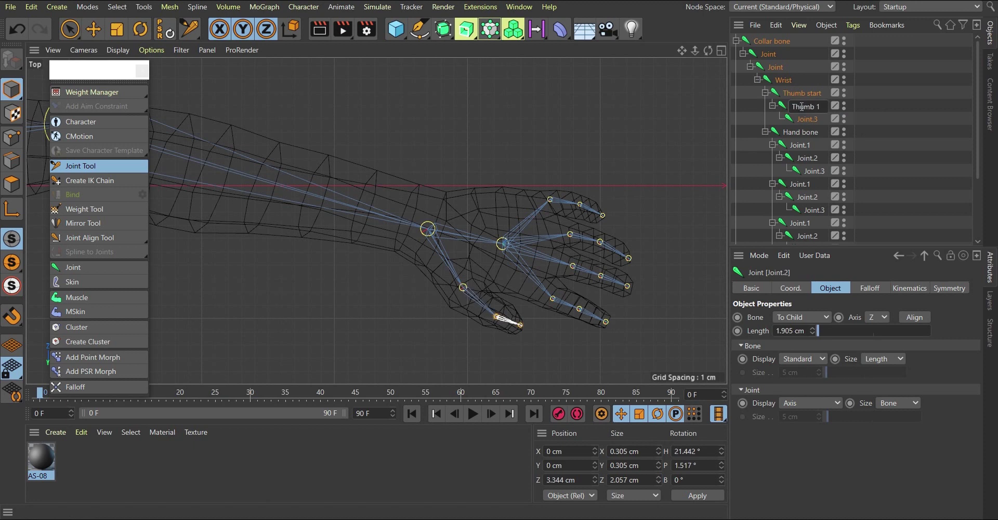
type(" 1")
key("Tab")
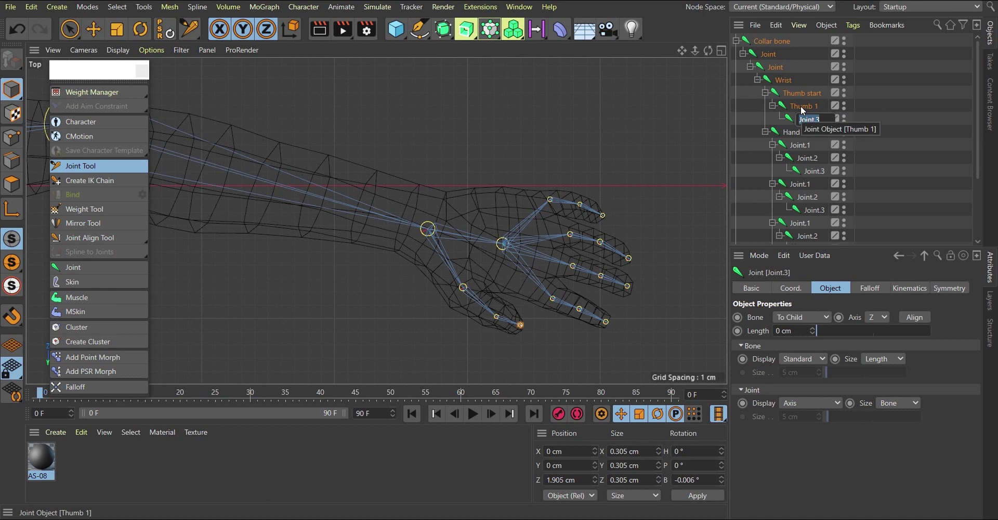
type("Thu")
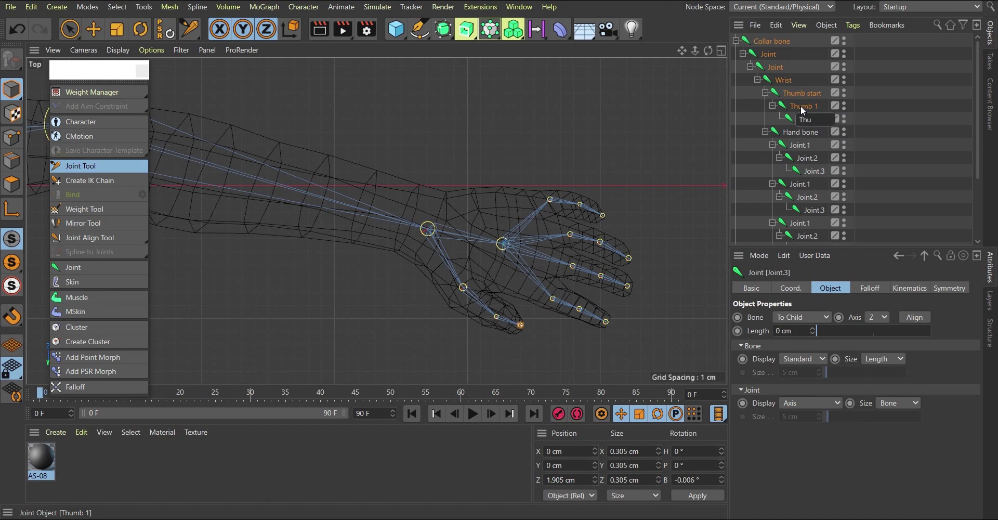
type("mb end")
key("Return")
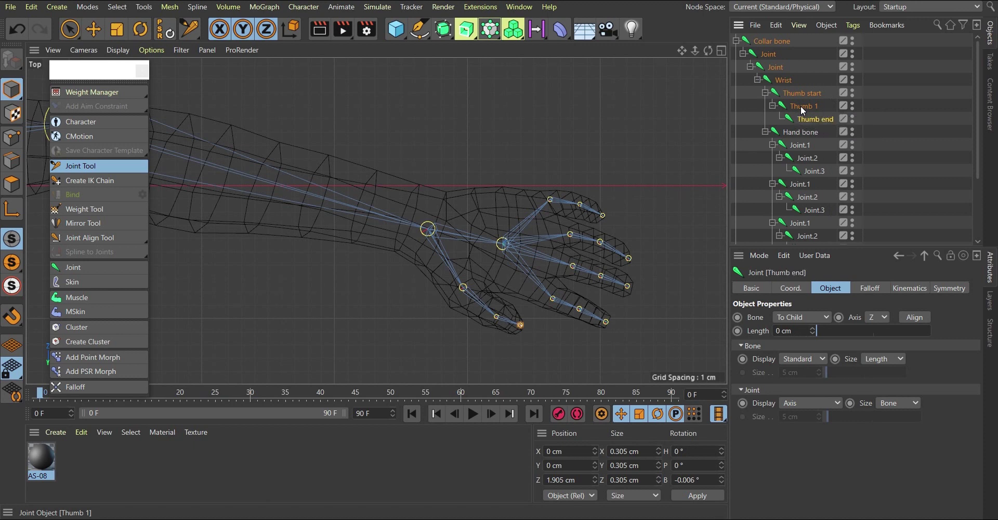
Step: Examine the arm and hand joints in the top view, and check which finger the first chain under Hand bone belongs to
scroll(364, 161, "down", 3)
scroll(552, 269, "up", 7)
scroll(451, 229, "down", 4)
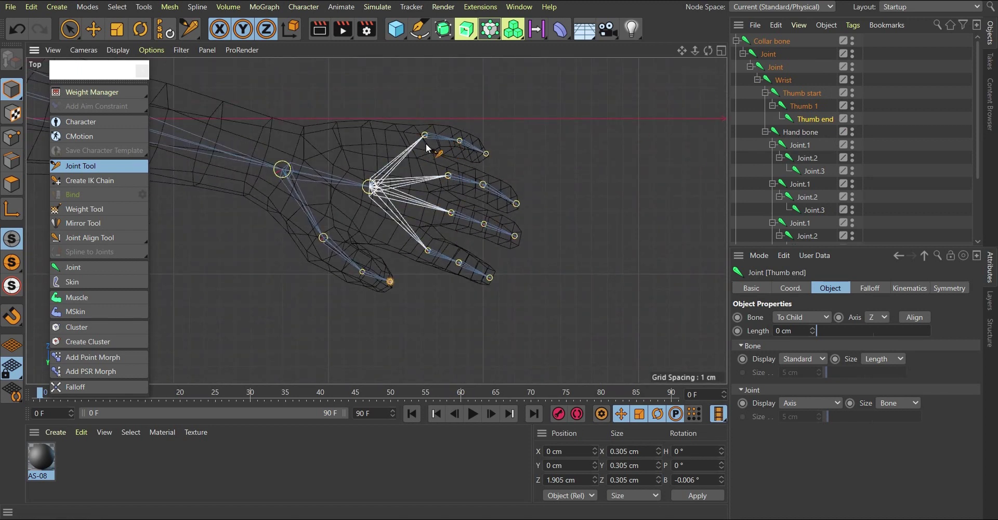
scroll(620, 177, "down", 4)
scroll(624, 205, "down", 4)
scroll(586, 214, "up", 3)
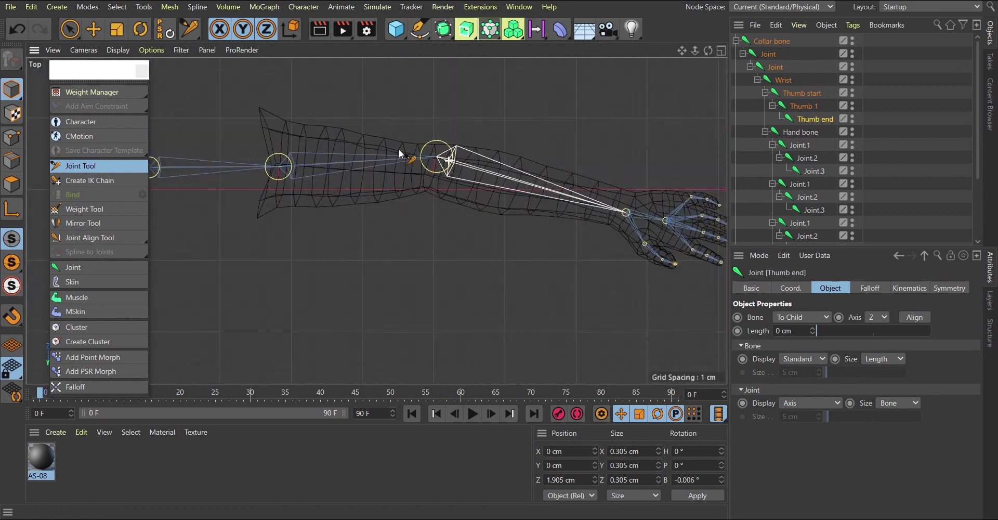
scroll(586, 214, "up", 6)
scroll(475, 185, "down", 3)
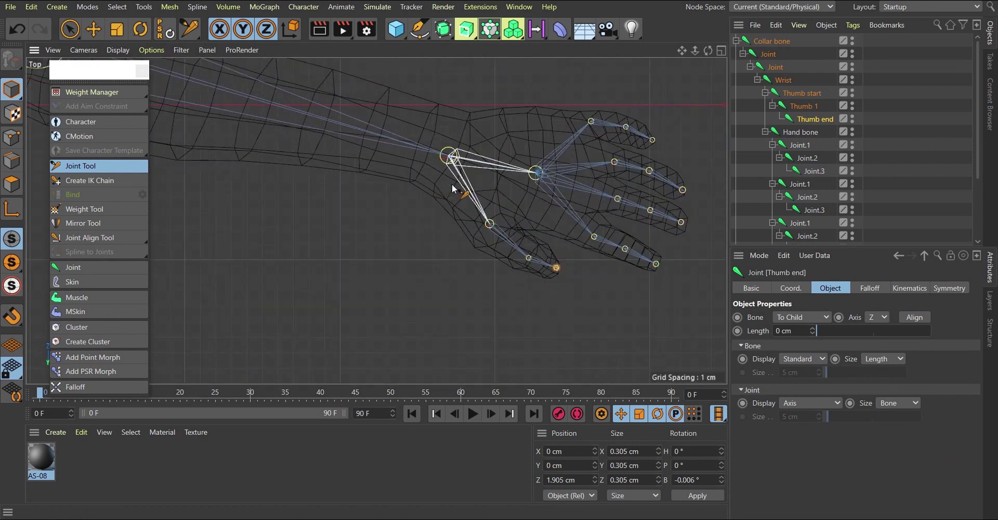
left_click(797, 133)
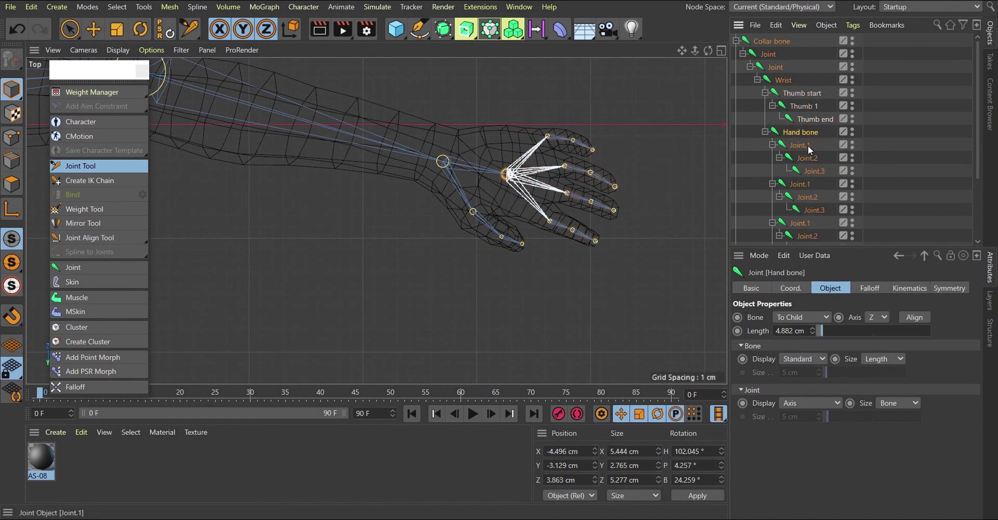
left_click(806, 145)
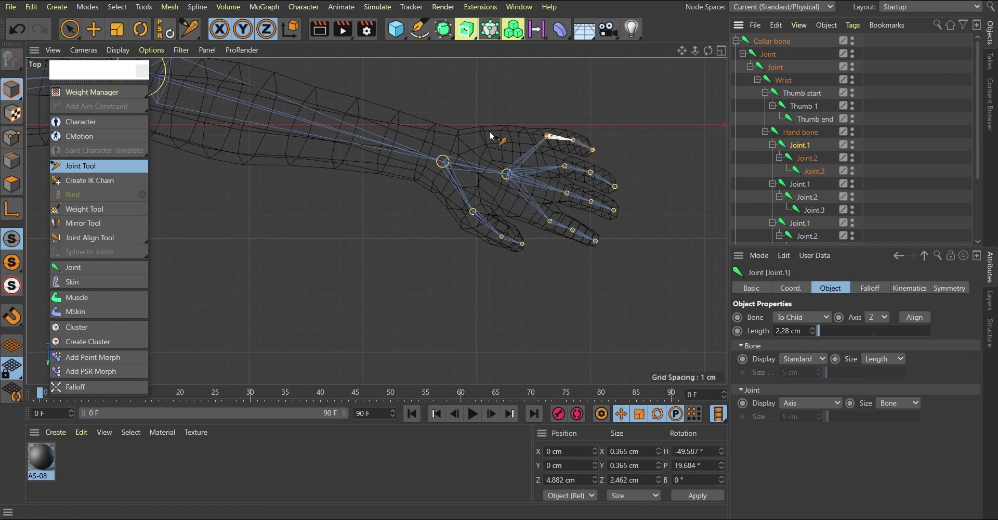
scroll(521, 137, "up", 2)
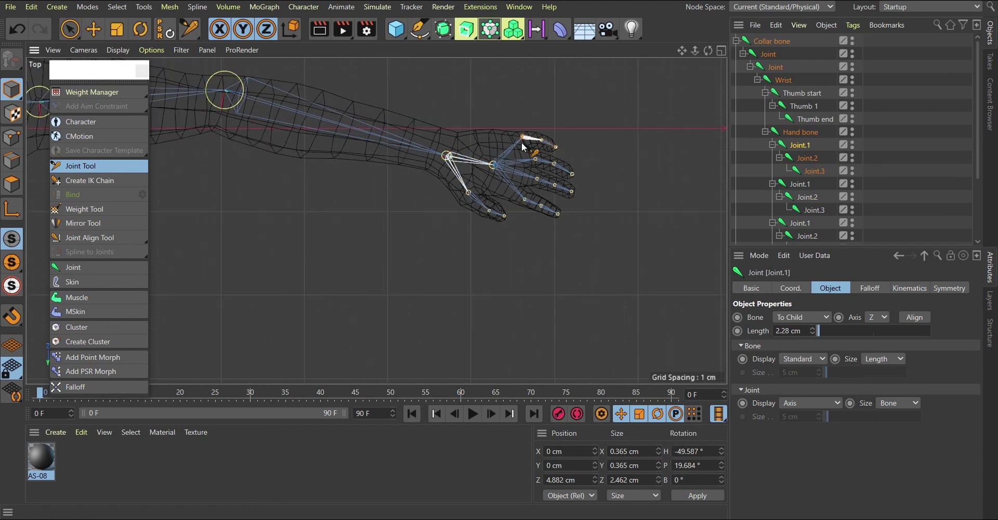
Step: Rename the first joint of the little finger chain under Hand bone as Finfer 4 start
double_click(803, 146)
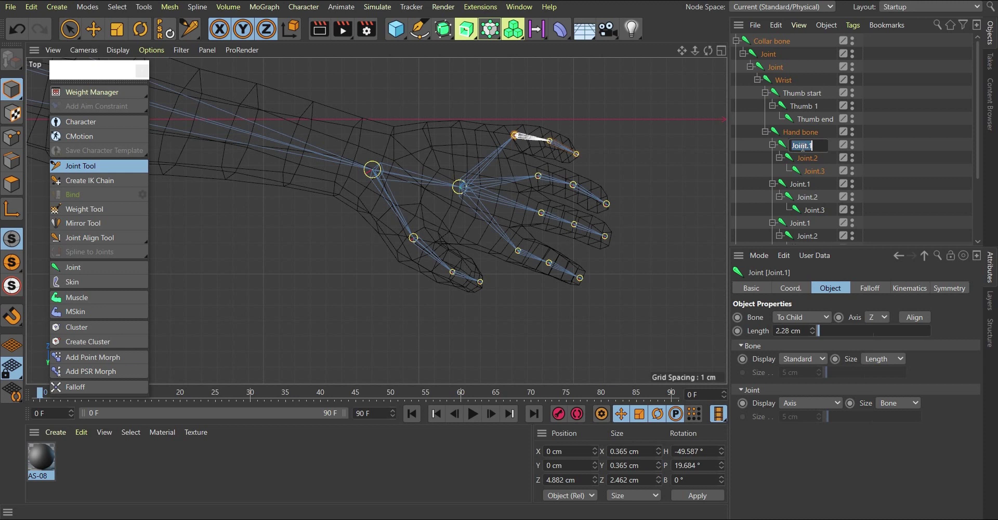
type("Finger 4")
type("sta")
type("rt")
key("Return")
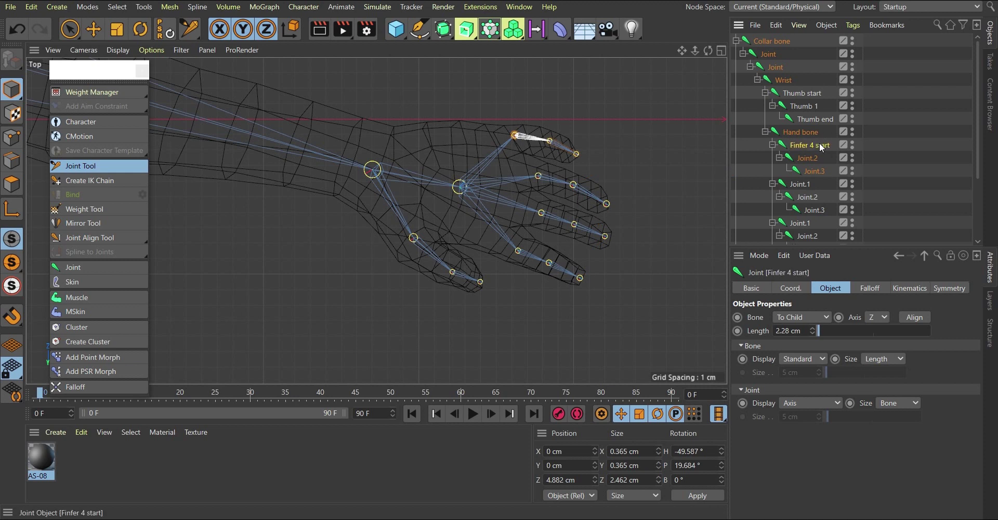
Step: Rename the little finger's second and third joints as Finger 4 middle and Finger 4 end
left_click(809, 163)
double_click(808, 162)
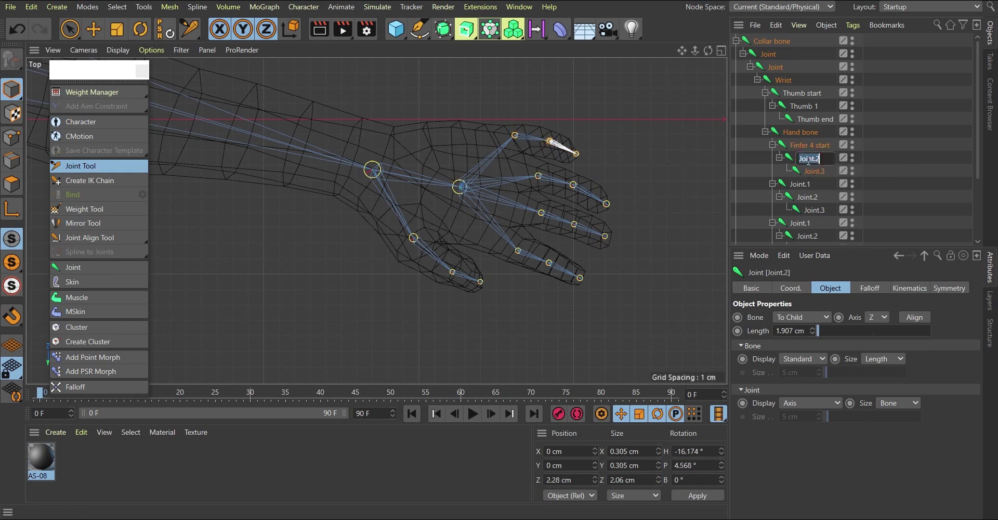
type("Finger")
type("4 middle")
key("Return")
left_click(814, 172)
double_click(813, 173)
type("Finge")
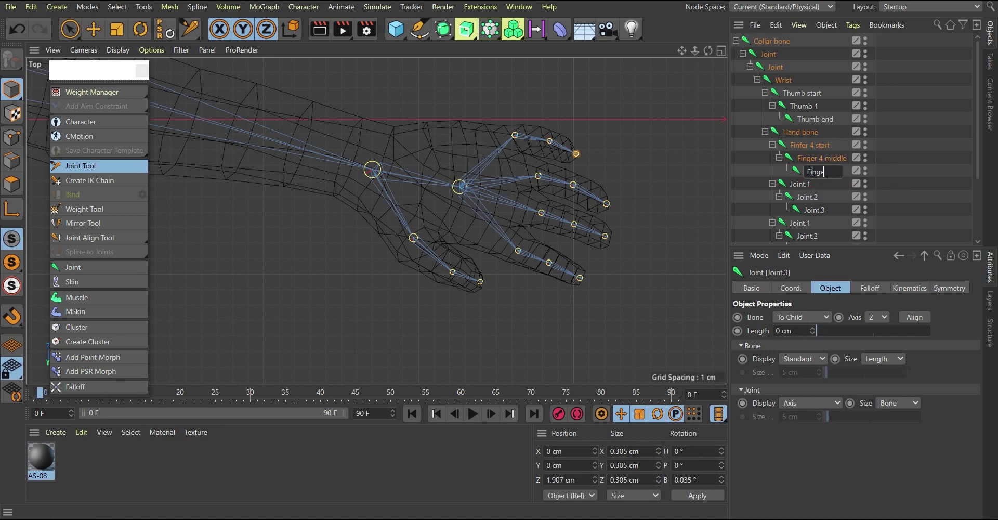
type("r 4 end")
key("Return")
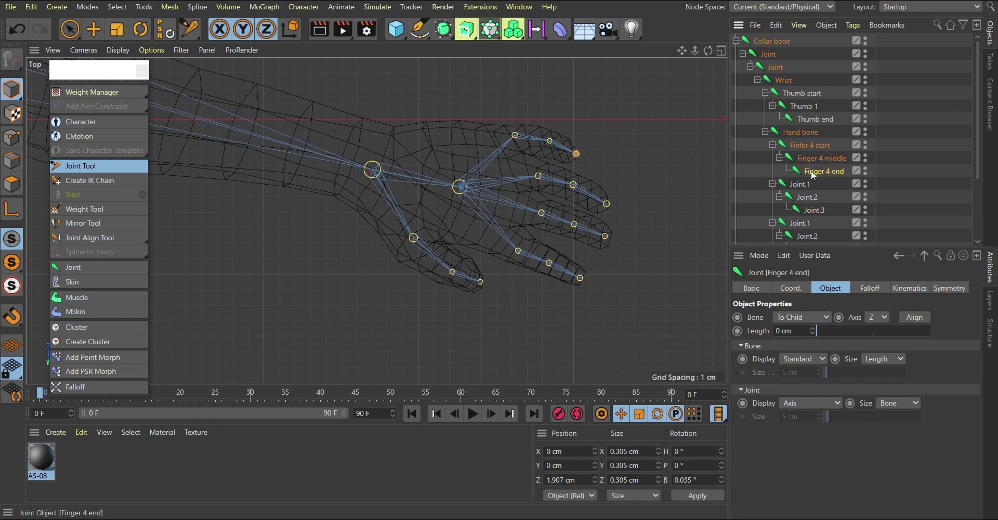
Step: Rename the little finger's three joints as Pinky start, Pinky middle and Pinky end
double_click(812, 146)
left_click_drag(813, 146, 788, 156)
type("Pinky")
key("Tab")
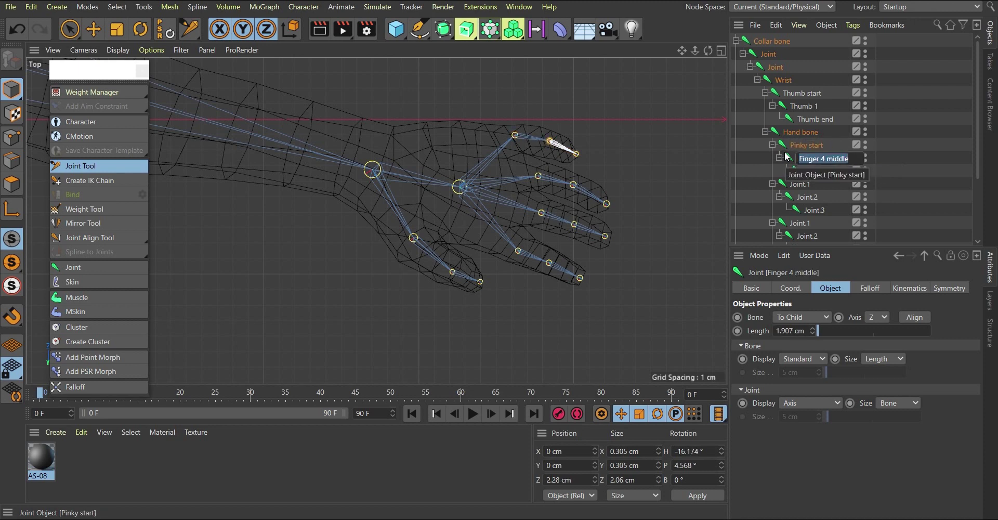
type("Pinky")
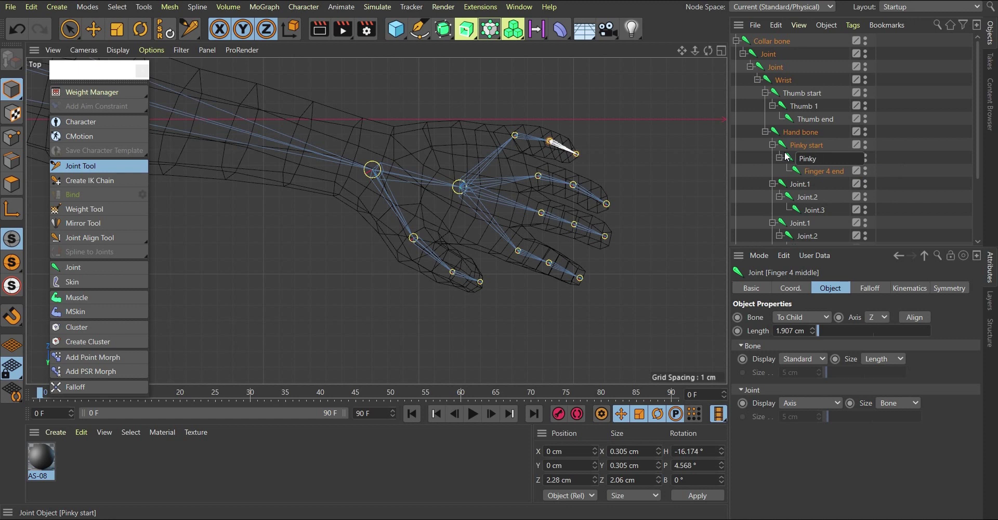
type(" middle")
key("Tab")
type("M")
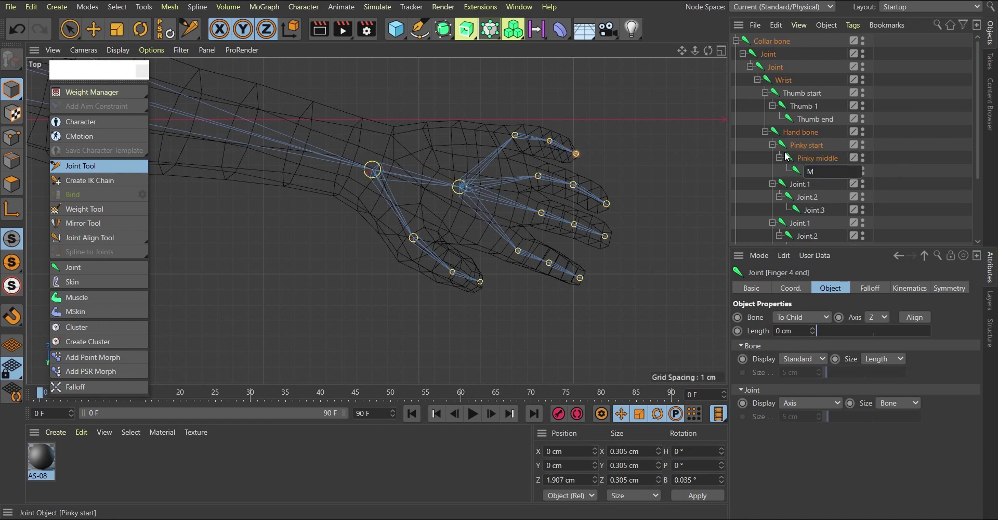
type("inky end")
key("Return")
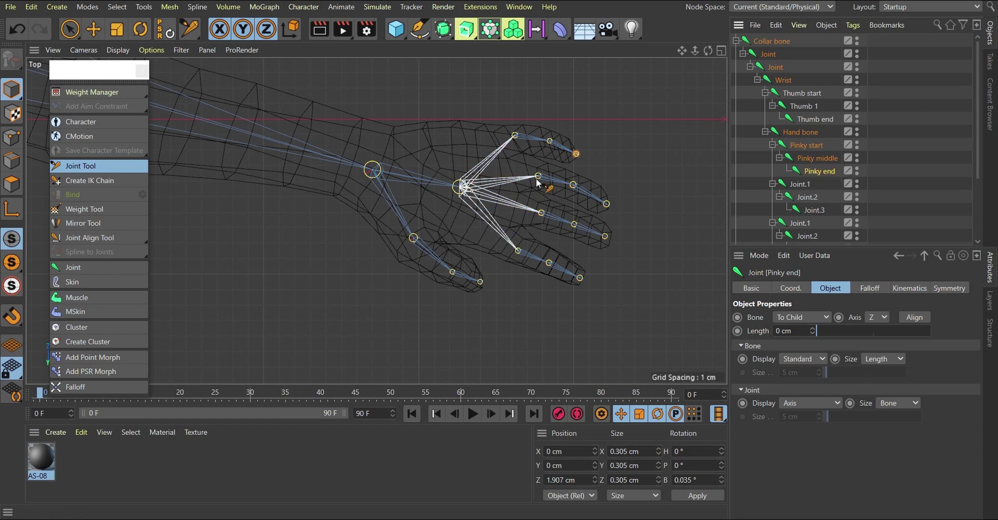
Step: Rename the three joints of the ring finger chain as Ring start, Ring Middle and Ring end
left_click(797, 185)
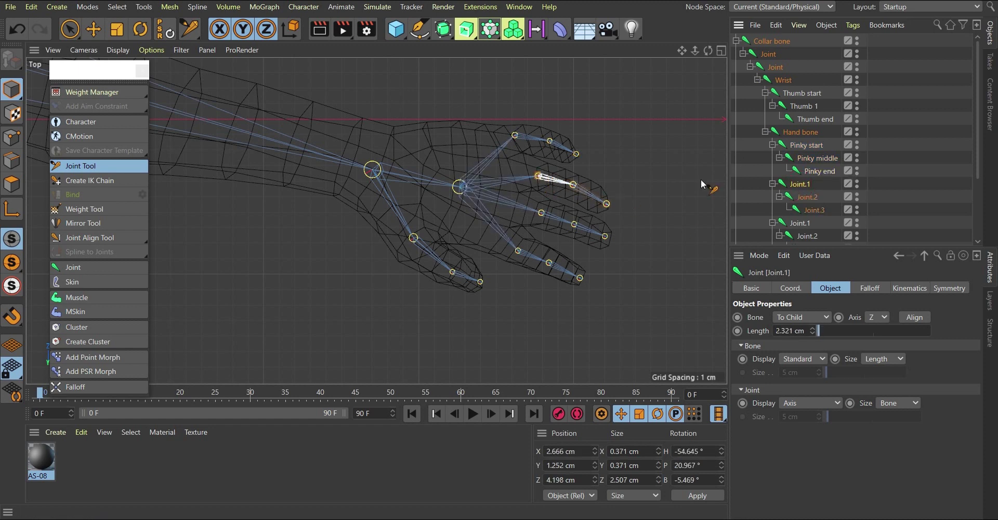
double_click(799, 184)
type("Ring start")
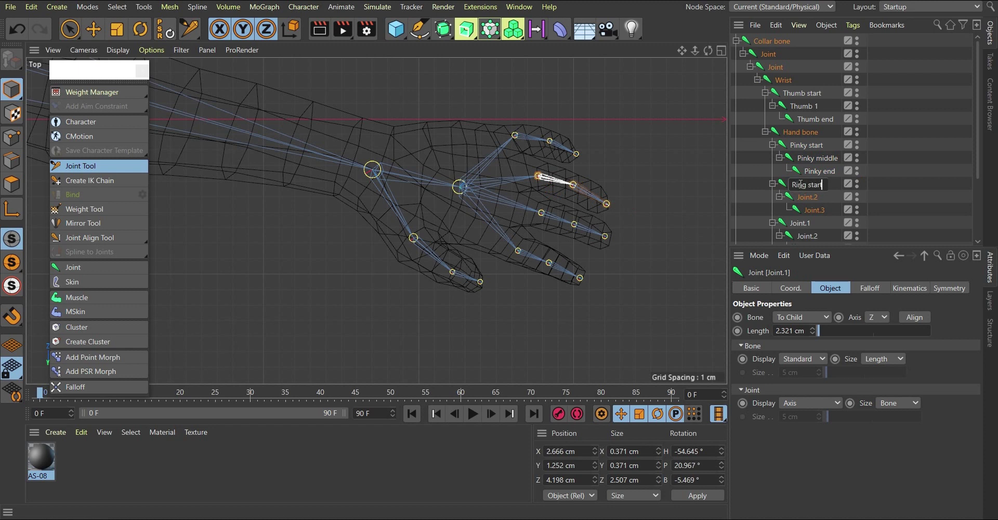
key("Tab")
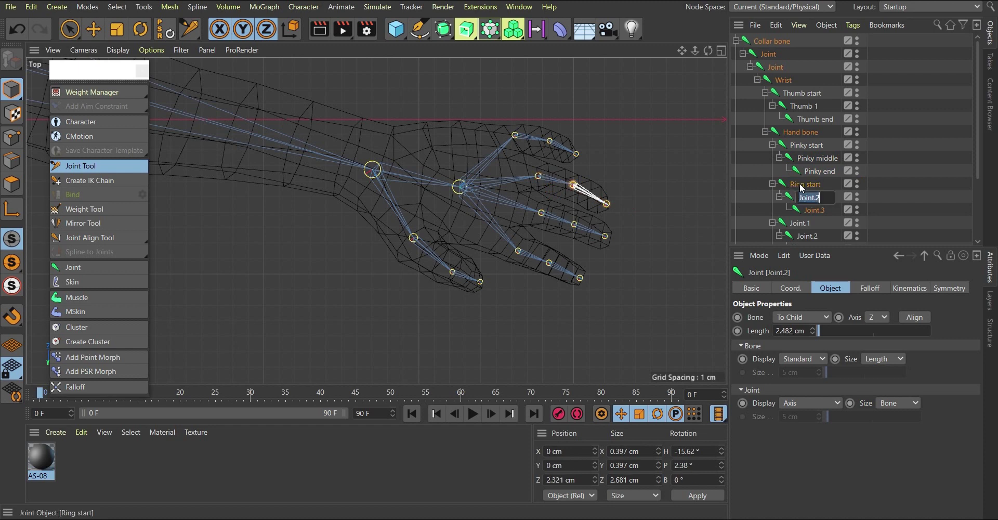
type("Ring")
key("Tab")
type("R")
type("e")
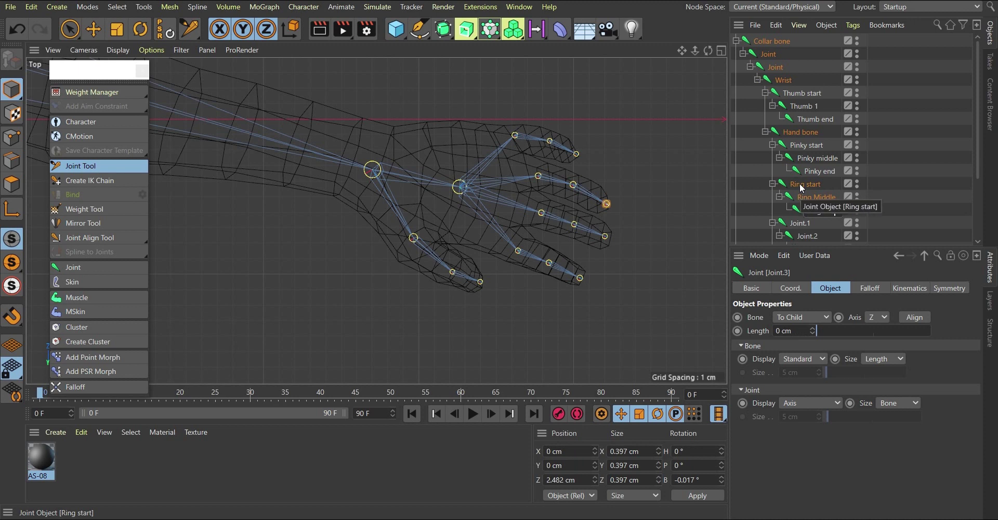
key("Return")
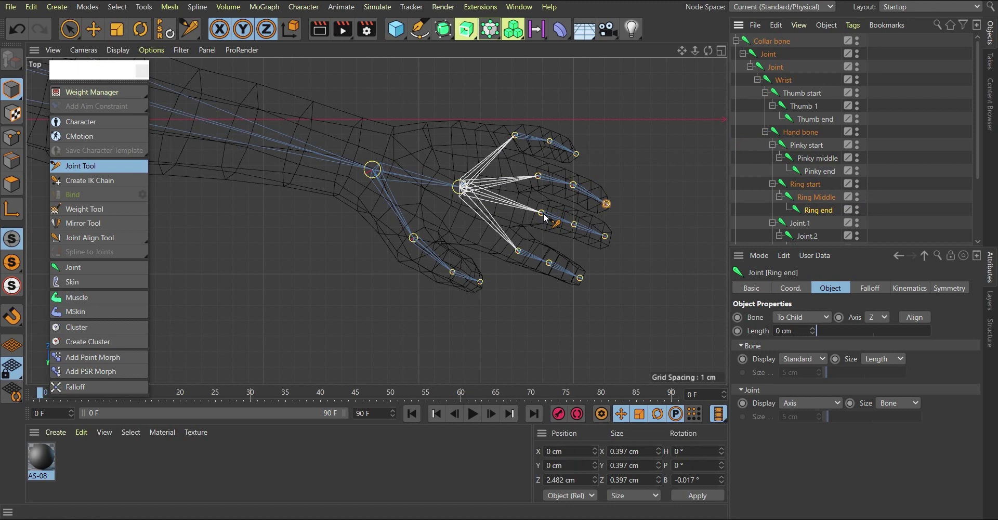
Step: Rename the three joints of the middle finger chain as Middle start, Middle middle and Middle end
scroll(803, 201, "down", 4)
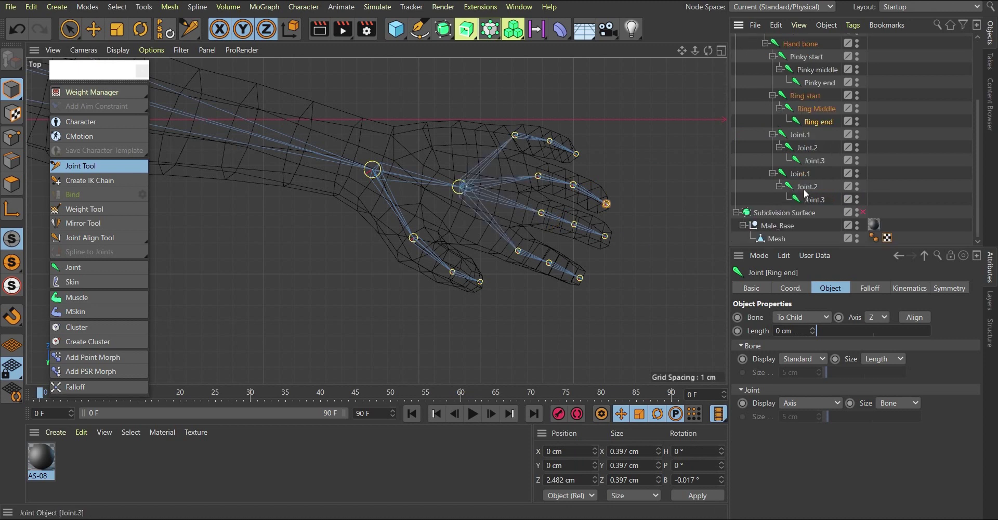
left_click(801, 134)
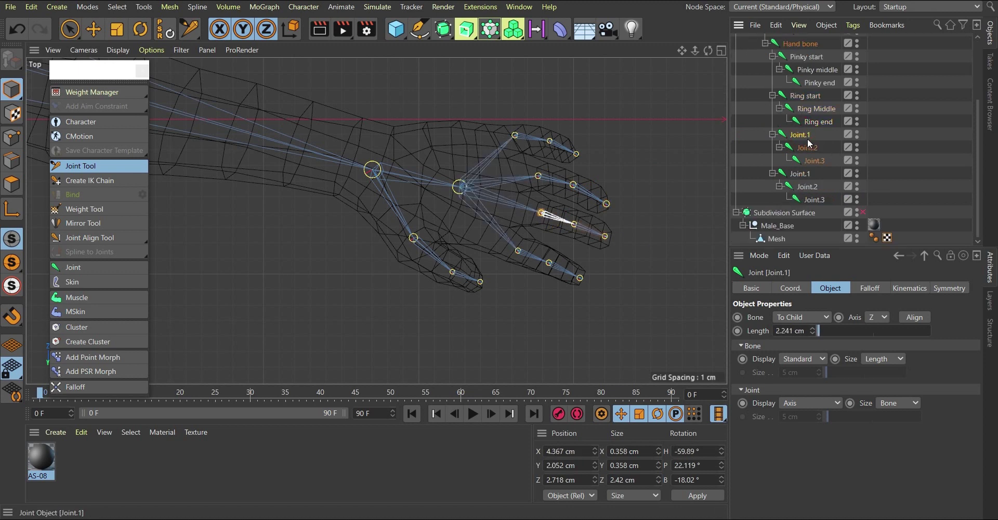
double_click(795, 137)
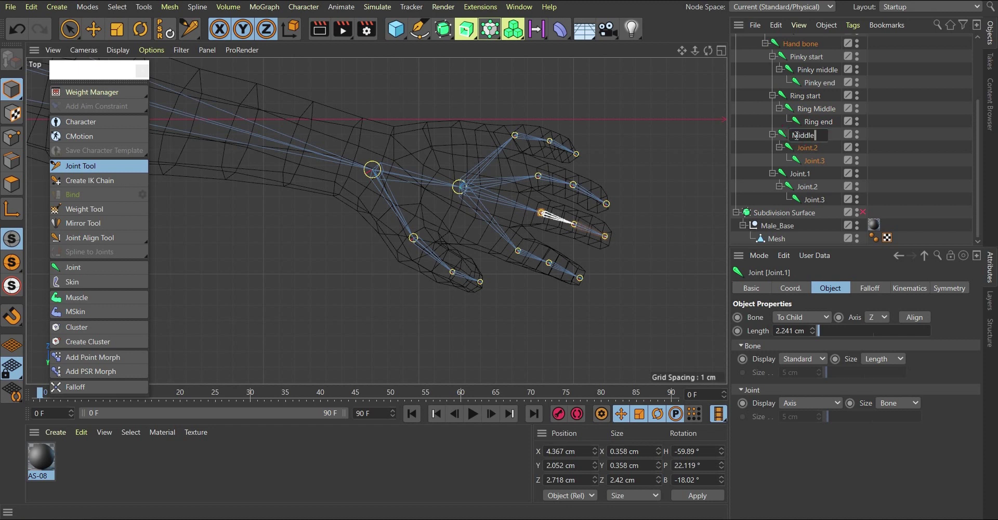
key("Tab")
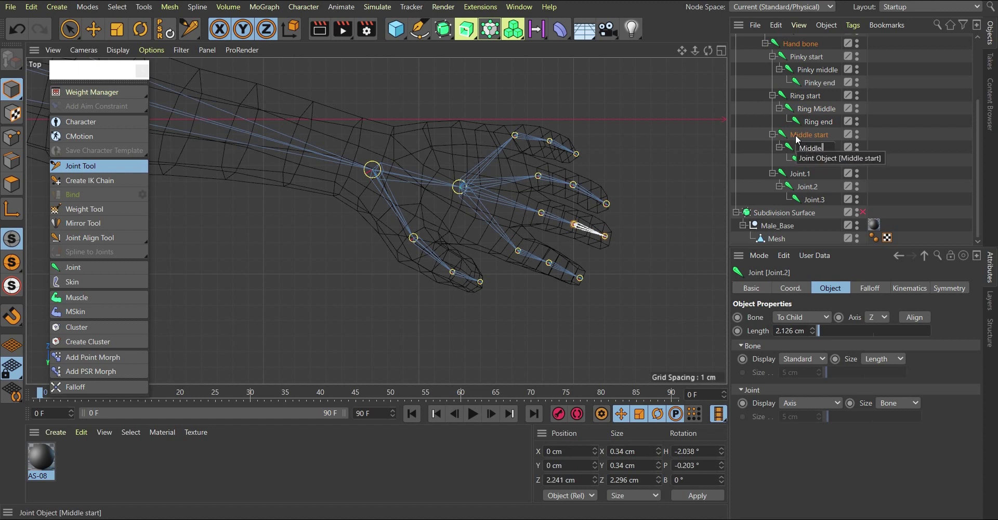
type("mi")
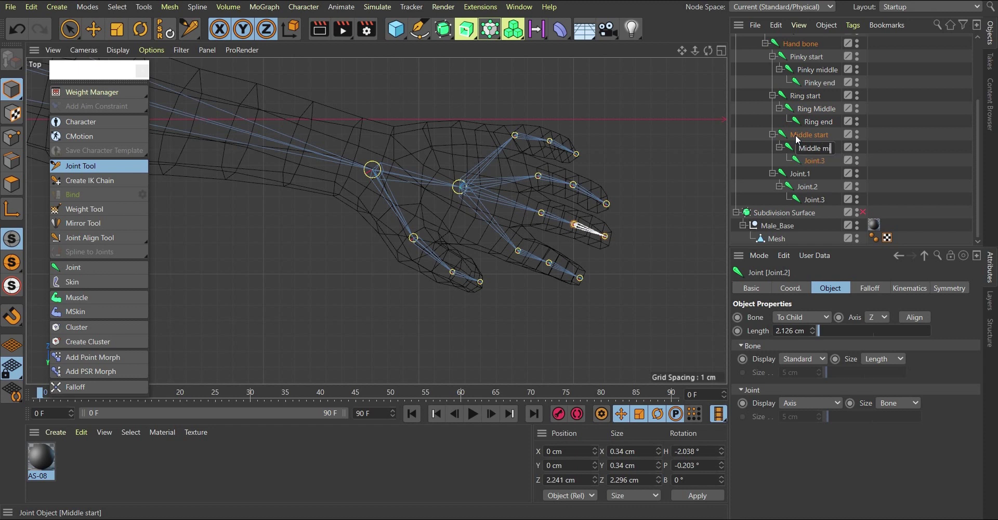
type("ddle")
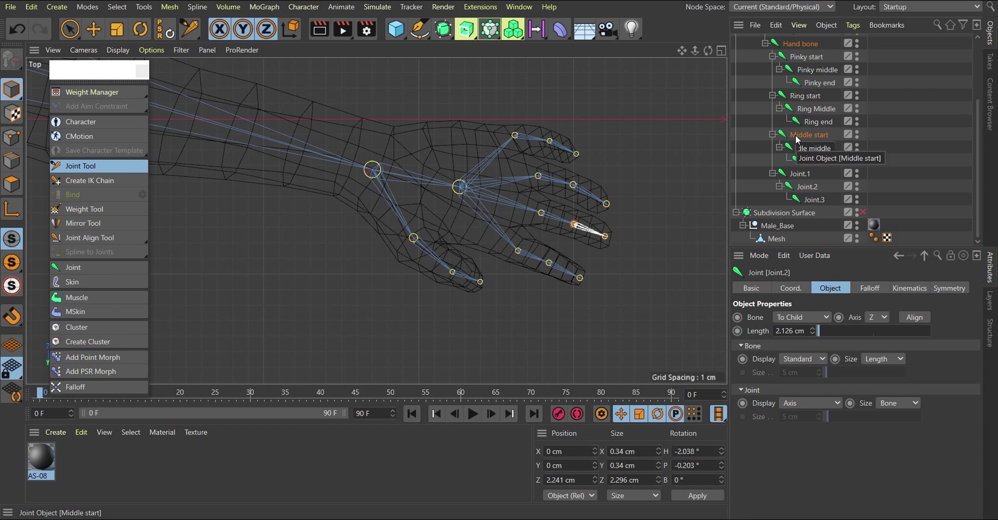
key("Tab")
type("Middle end")
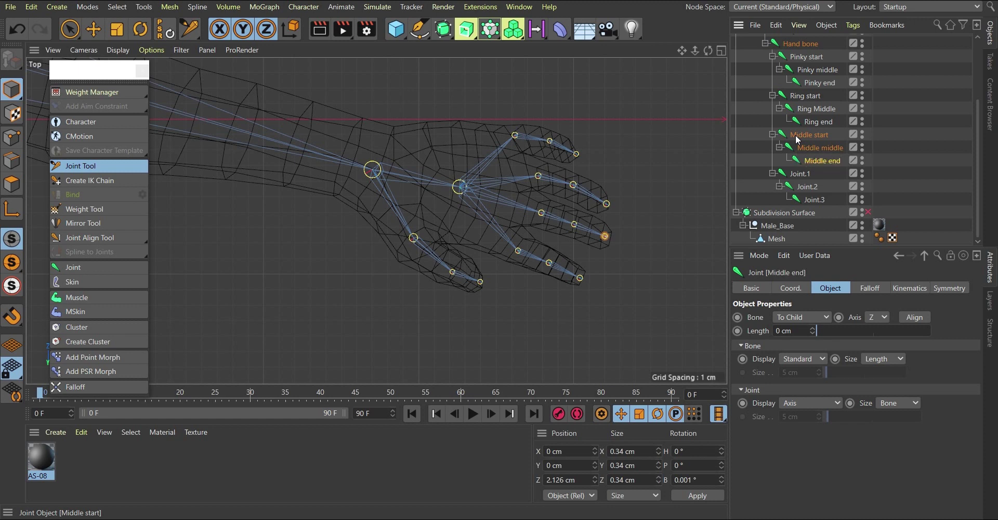
key("Return")
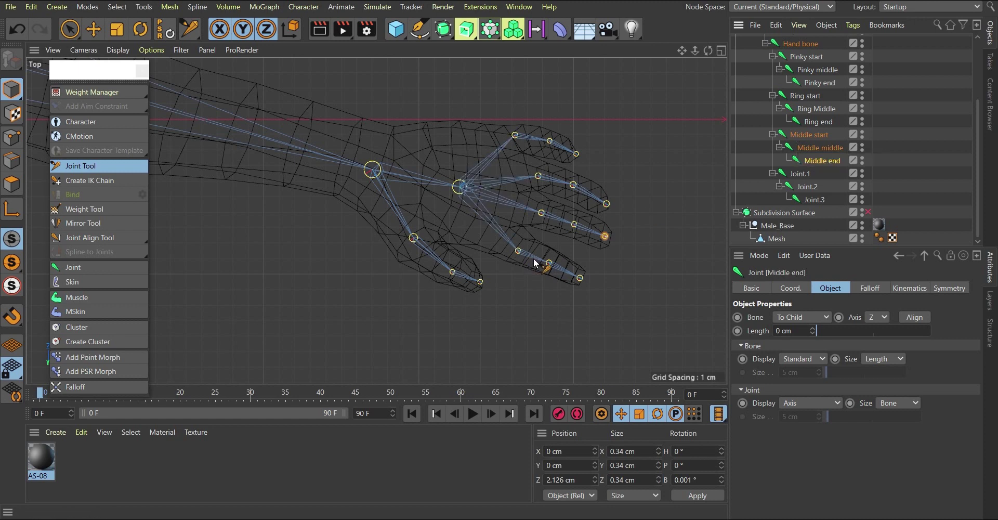
Step: Rename the three joints of the last finger chain under Hand bone as Index start, Index middle and index end
double_click(800, 174)
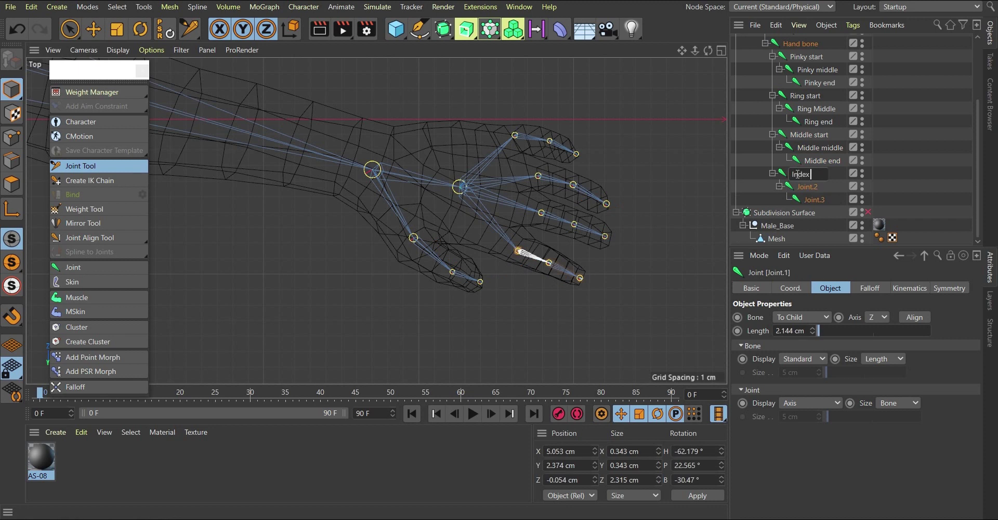
key("Tab")
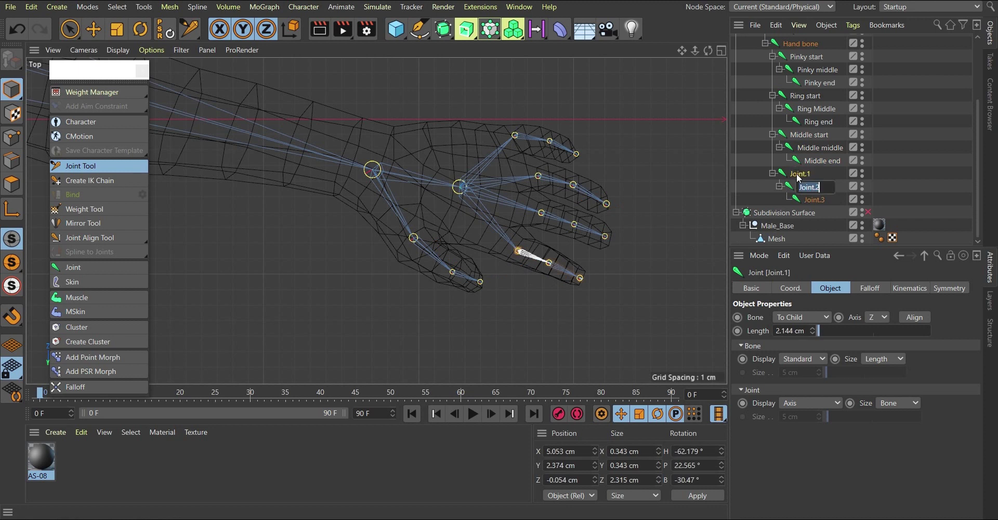
type("Index middle")
key("Tab")
type("index end")
key("Return")
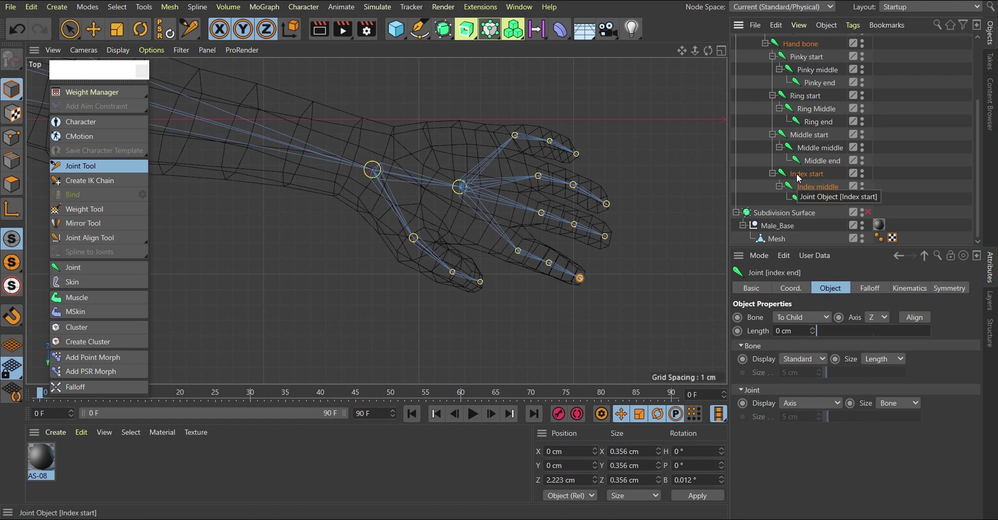
Step: Collapse the Pinky start, Ring start, Middle start and Index start chains under Hand bone
scroll(803, 83, "up", 4)
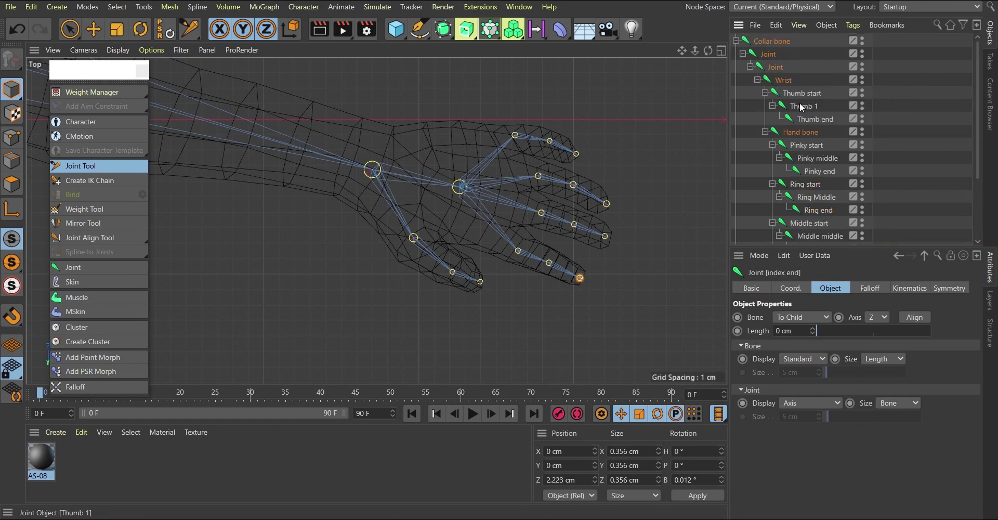
left_click(765, 133)
left_click(765, 132)
left_click(773, 184)
left_click(773, 197)
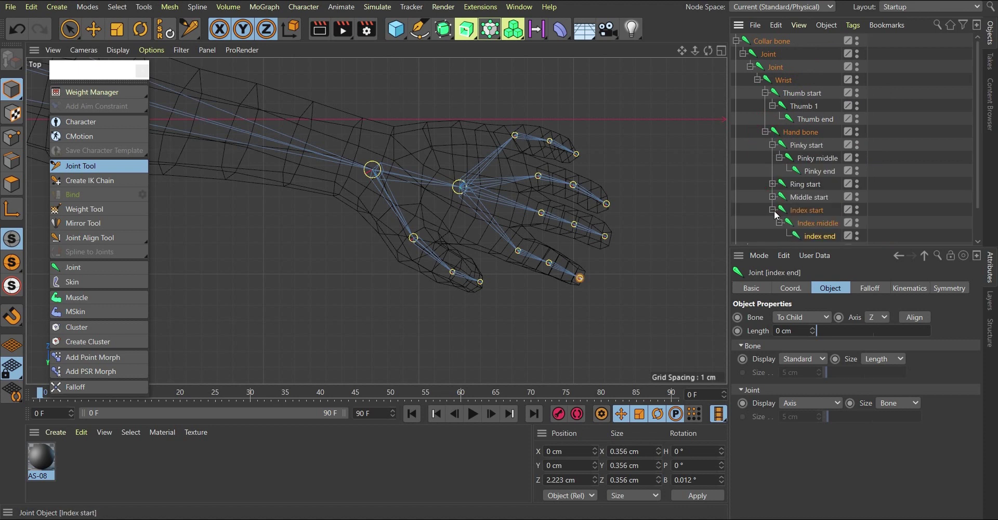
left_click(773, 210)
left_click(773, 145)
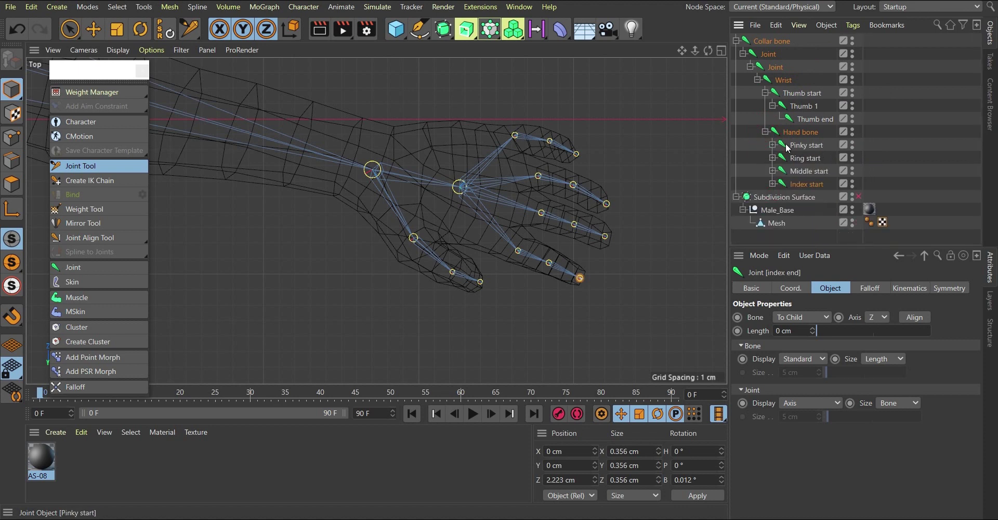
Step: Select Pinky start, Ring start, Middle start and Index start in turn to check which finger each chain belongs to
left_click(802, 145)
left_click(801, 160)
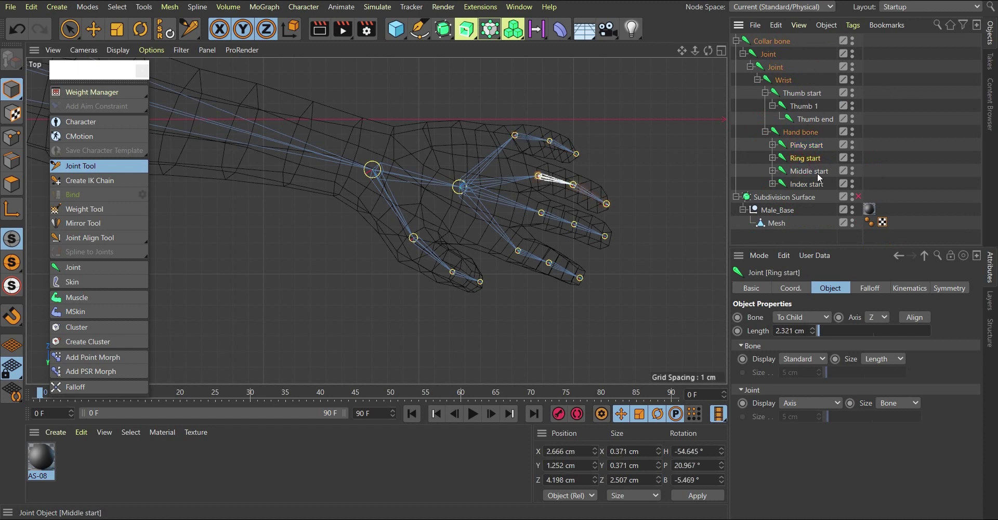
left_click(803, 172)
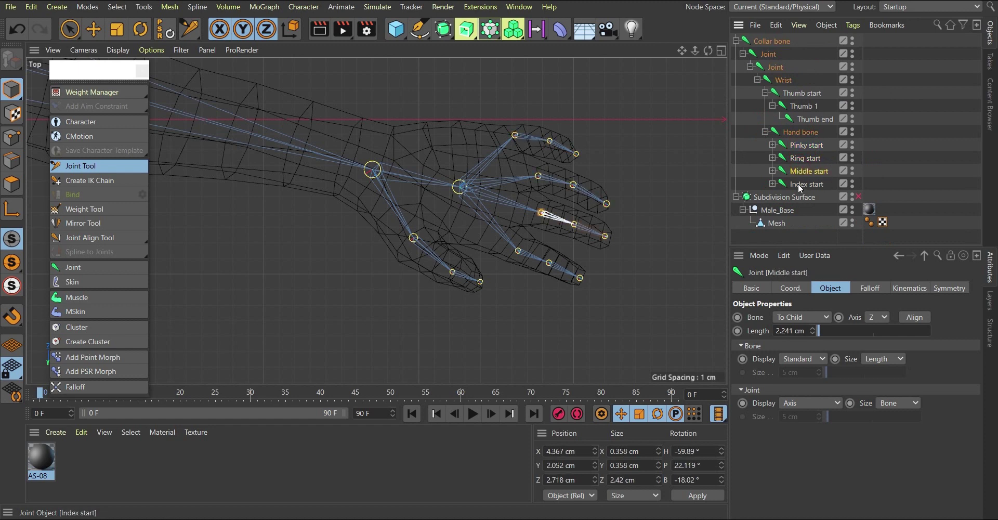
left_click(802, 186)
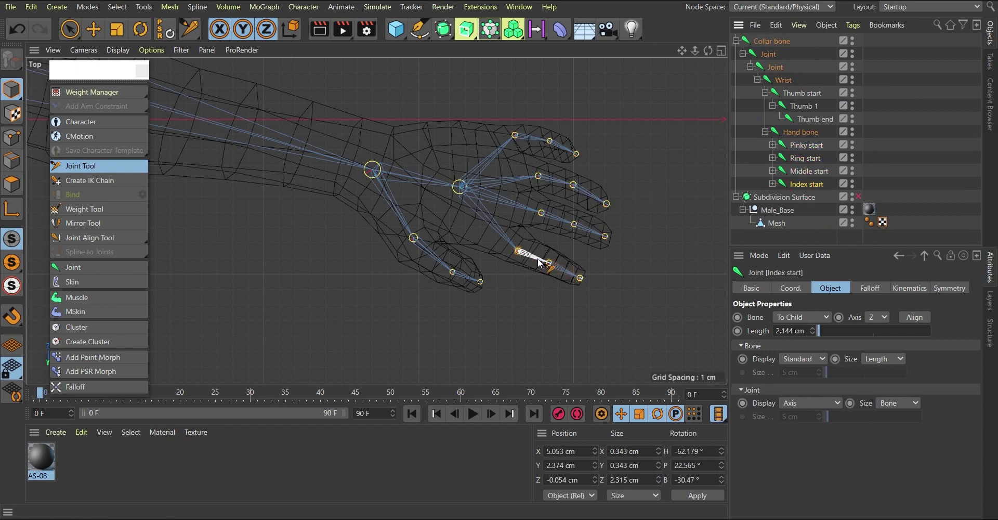
scroll(536, 258, "up", 4)
scroll(520, 252, "down", 2)
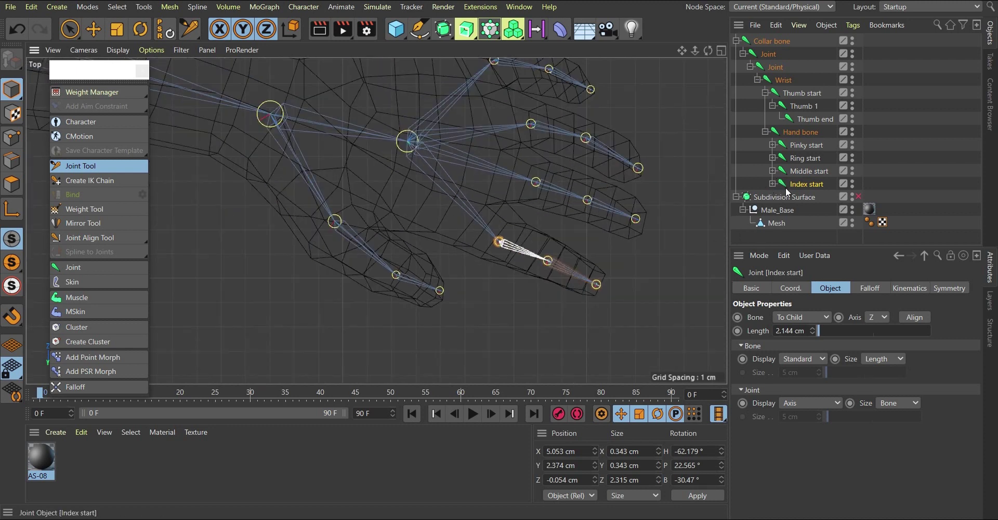
Step: Try the Joint Tool's Highlight and Bounding Box display options while selecting finger joints, and restore Highlight
left_click(113, 165)
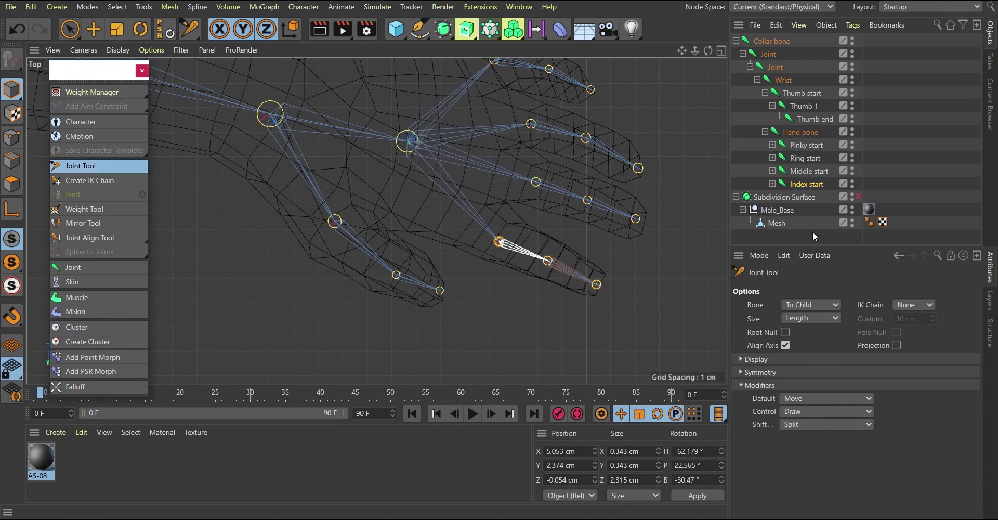
left_click(740, 359)
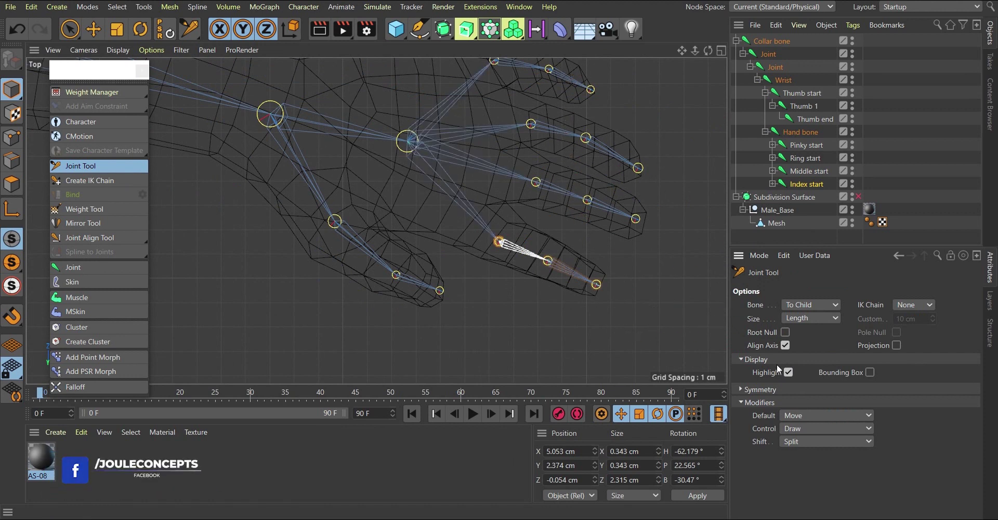
left_click(788, 373)
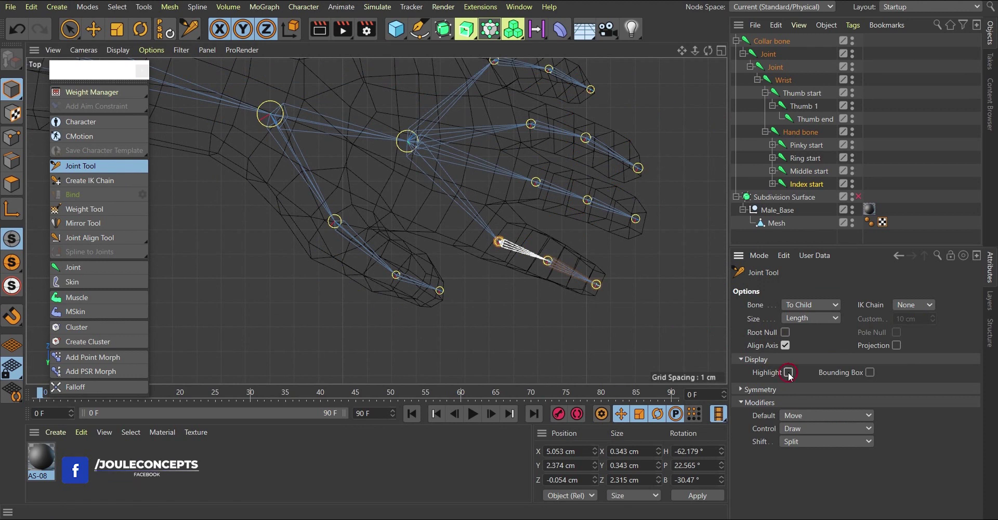
left_click(537, 183)
left_click(531, 125)
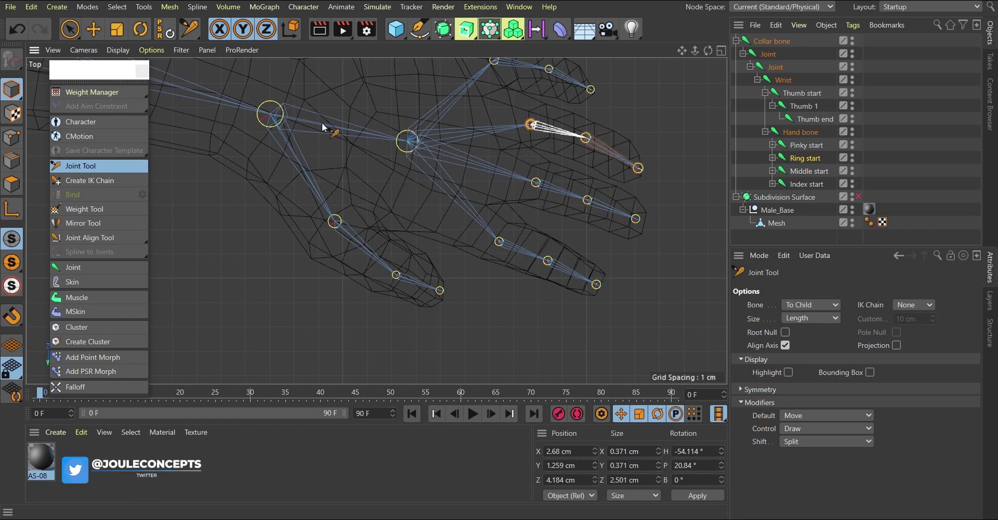
left_click(788, 372)
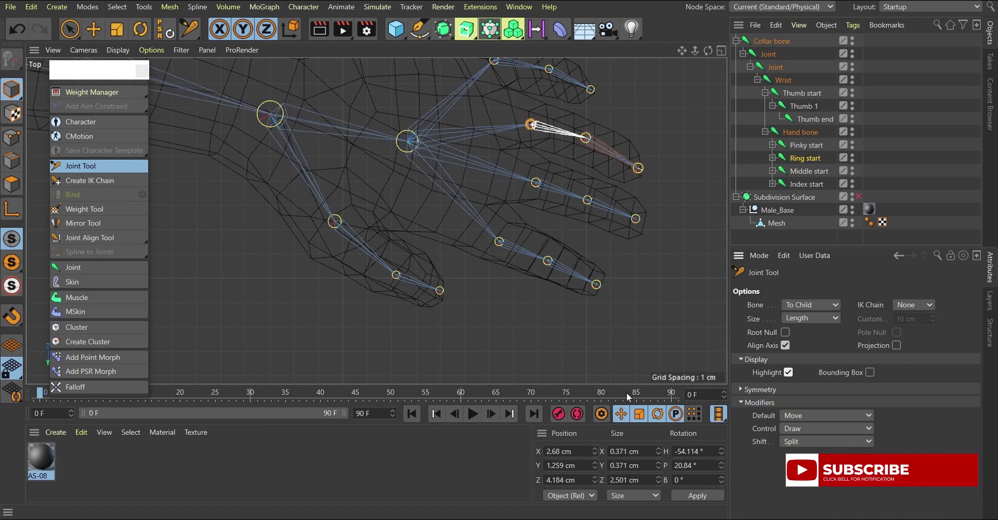
left_click(869, 372)
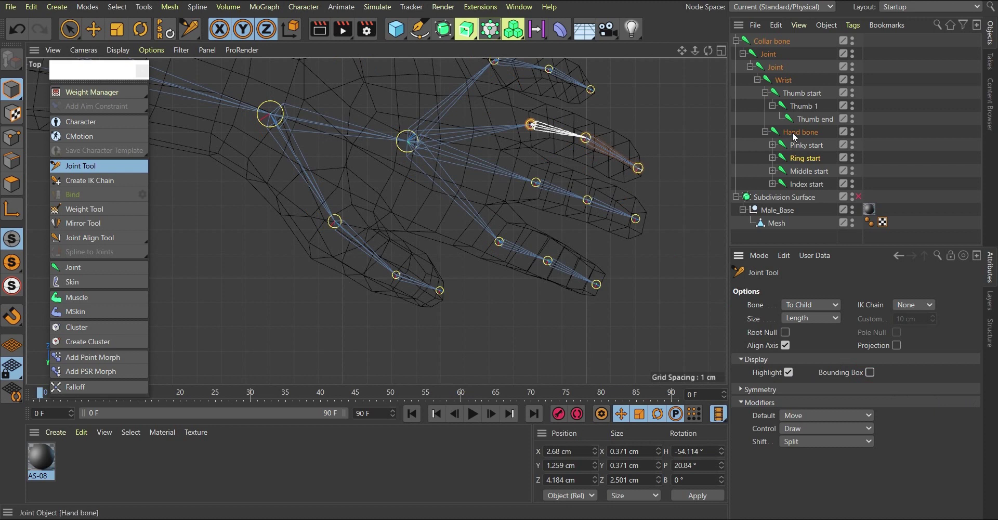
Step: Collapse the Hand bone branch and switch to a perspective view of the hand
left_click(765, 131)
scroll(597, 190, "down", 10)
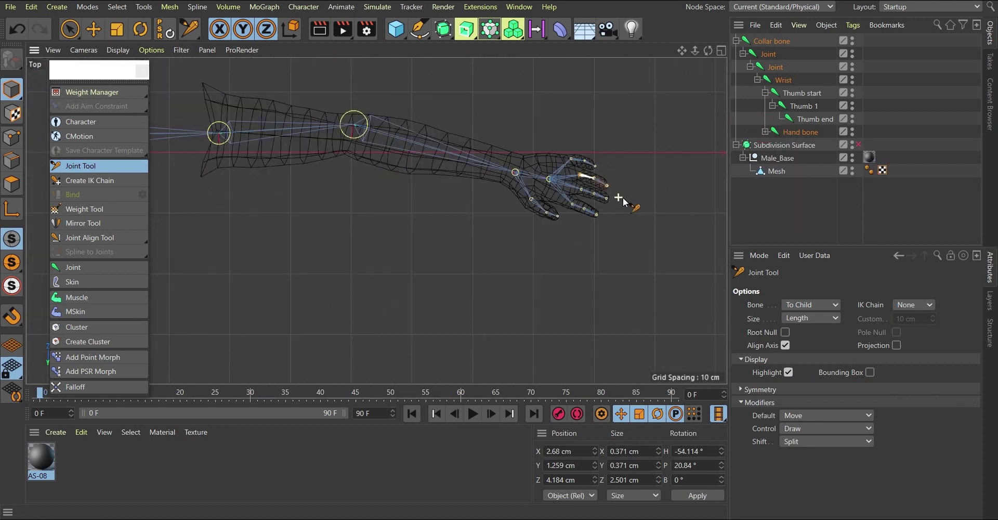
scroll(421, 127, "down", 3)
scroll(342, 138, "up", 6)
scroll(281, 160, "down", 3)
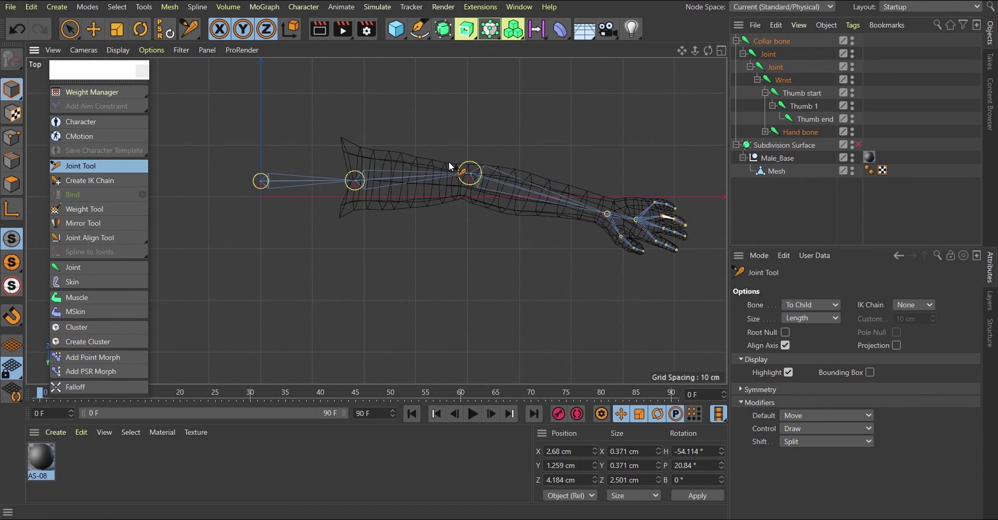
key("F1")
scroll(474, 157, "up", 10)
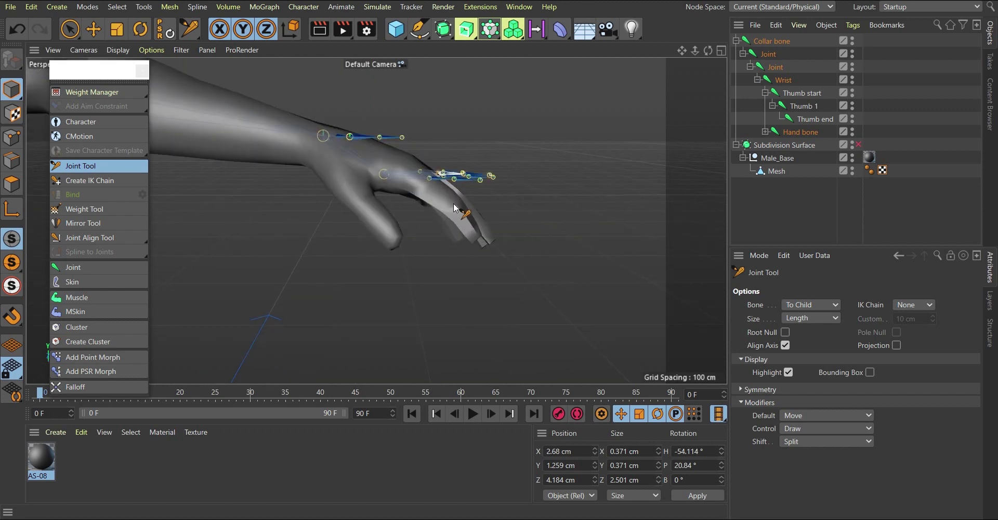
Step: Move the Thumb start joint down inside the base of the thumb
left_click_drag(471, 195, 368, 171, "alt")
scroll(364, 172, "up", 3)
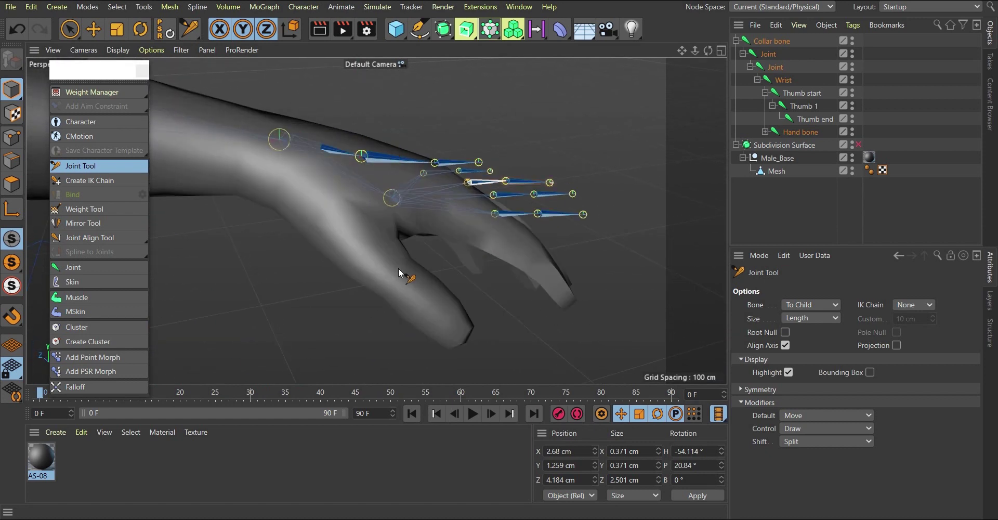
left_click_drag(440, 228, 459, 154, "alt")
left_click_drag(383, 141, 365, 207)
left_click_drag(416, 163, 386, 211, "alt")
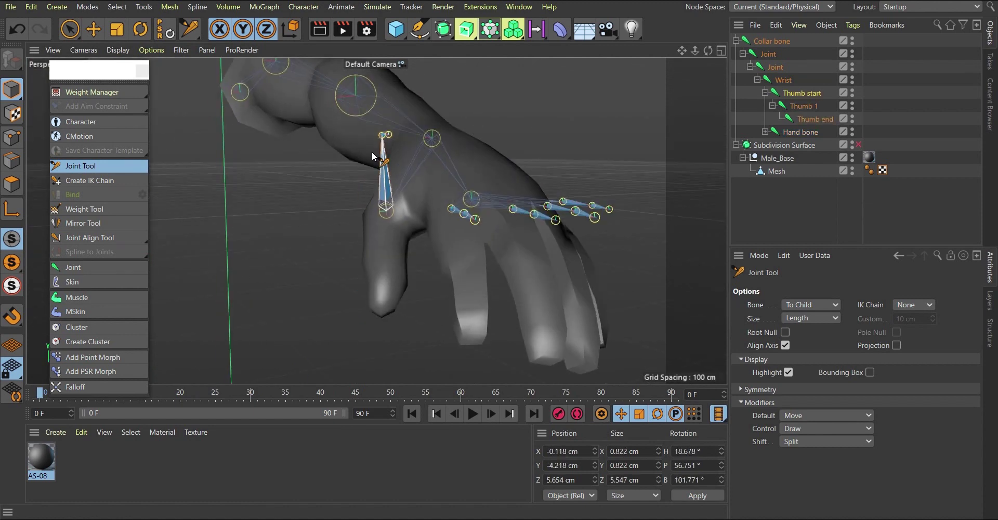
Step: Move the Thumb 1 and Thumb end joints inside the thumb, with the end joint near its tip
left_click_drag(380, 164, 491, 190, "alt")
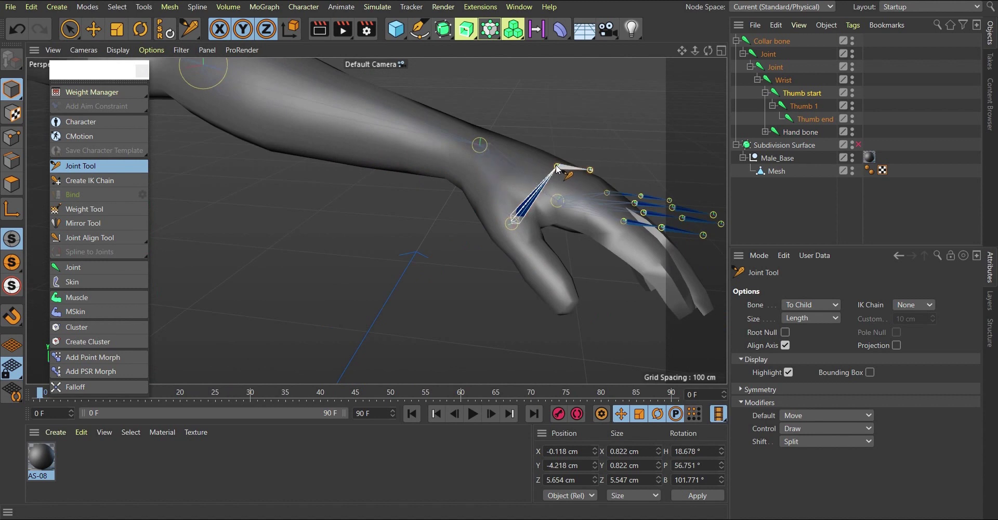
left_click_drag(561, 212, 546, 267)
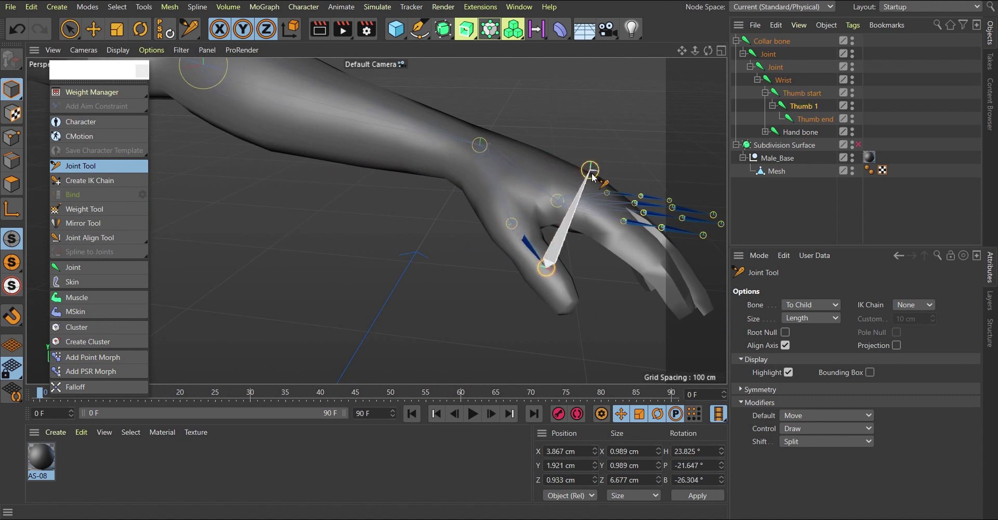
left_click_drag(591, 173, 560, 297)
left_click_drag(594, 200, 500, 277, "alt")
scroll(476, 258, "up", 3)
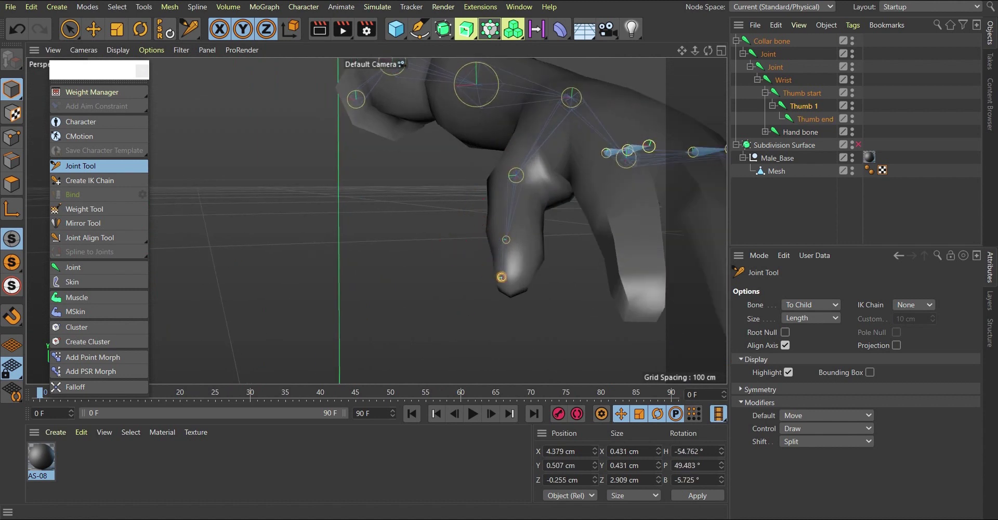
left_click_drag(376, 220, 525, 266, "alt")
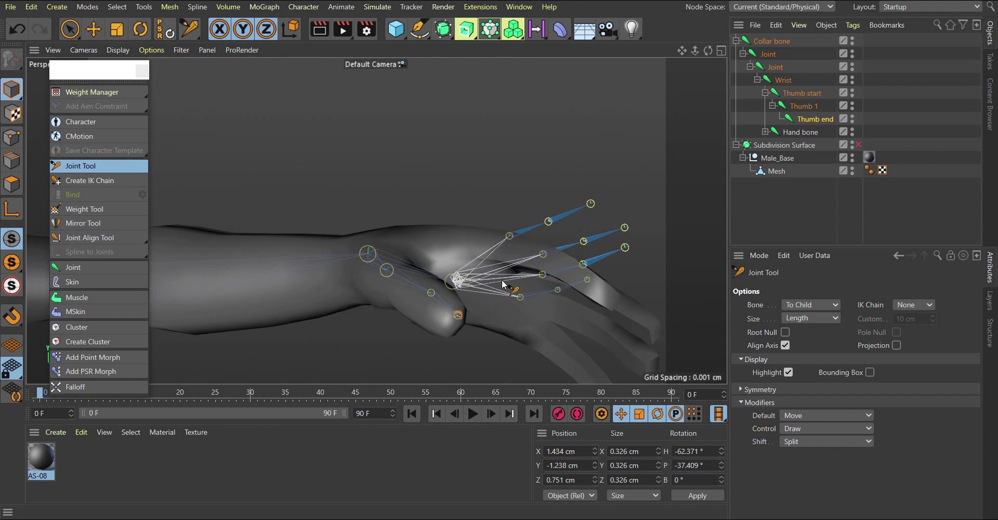
left_click(435, 301)
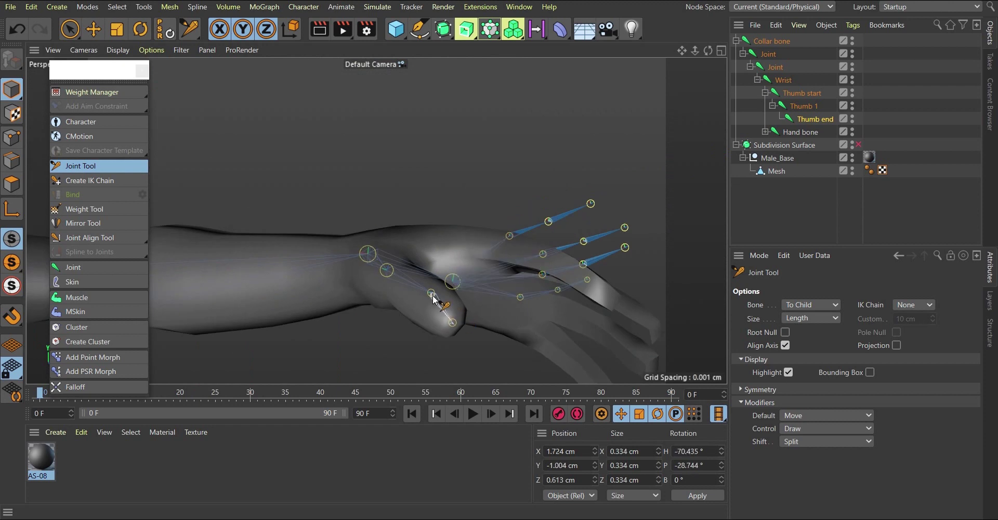
left_click(430, 296)
Step: Move the Index start, Index middle and index end joints down inside the bent index finger
scroll(363, 247, "down", 3)
left_click_drag(464, 246, 557, 301, "alt")
scroll(481, 264, "up", 4)
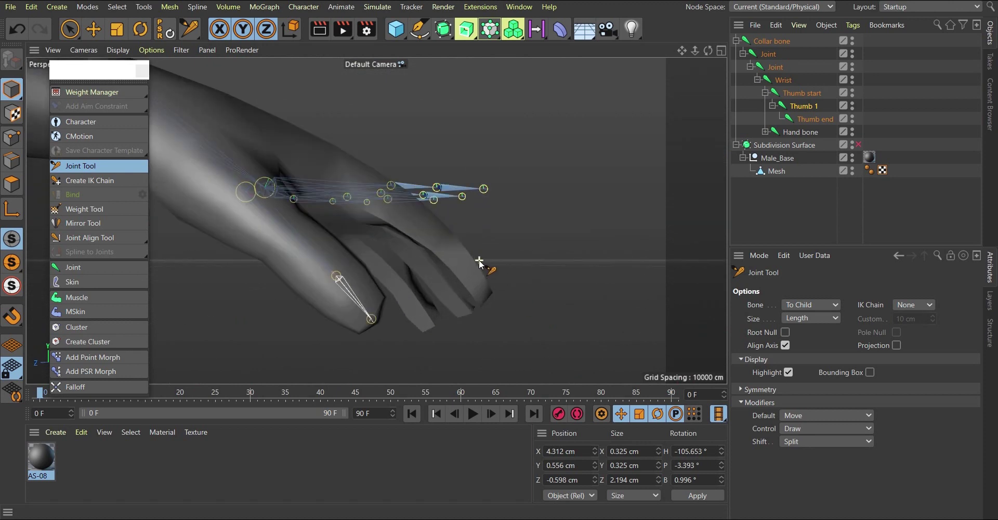
scroll(408, 214, "up", 2)
left_click_drag(463, 239, 486, 265, "alt")
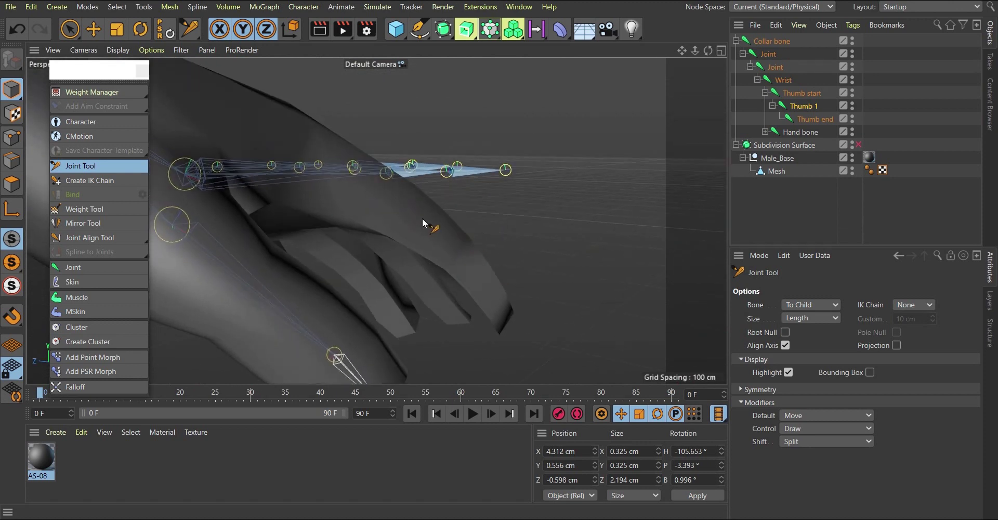
left_click_drag(386, 175, 383, 190)
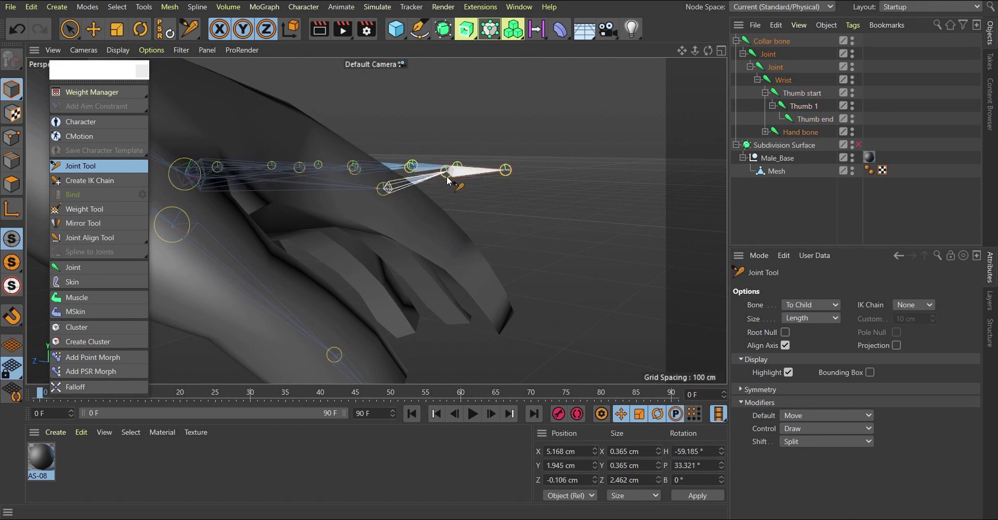
left_click_drag(447, 177, 440, 233)
left_click_drag(507, 169, 491, 299)
Step: Move the three joints of the middle finger chain down inside the bent middle finger
left_click_drag(474, 206, 369, 202, "alt")
scroll(416, 211, "up", 3)
left_click_drag(446, 225, 491, 234, "alt")
middle_click_drag(491, 234, 394, 109, "alt")
left_click_drag(414, 136, 396, 158, "alt")
right_click_drag(403, 134, 374, 191, "alt")
middle_click_drag(406, 158, 410, 211, "alt")
left_click_drag(399, 150, 416, 180, "alt")
left_click(376, 129)
left_click_drag(487, 128, 484, 265)
Step: Refine the Middle end joint's position inside the tip of the middle finger
left_click_drag(476, 104, 356, 182, "alt")
left_click(452, 254)
left_click_drag(454, 254, 381, 200, "alt")
left_click_drag(427, 299, 460, 314)
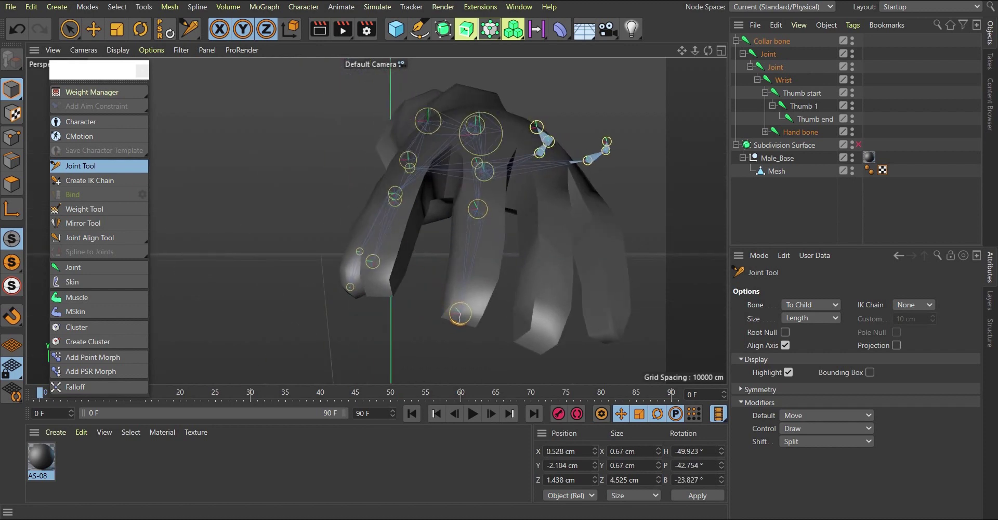
mouse_move(439, 275)
left_mouse_down("alt")
mouse_move(429, 182)
mouse_move(534, 218)
mouse_move(562, 281)
mouse_move(430, 190)
mouse_move(438, 286)
left_mouse_up("alt")
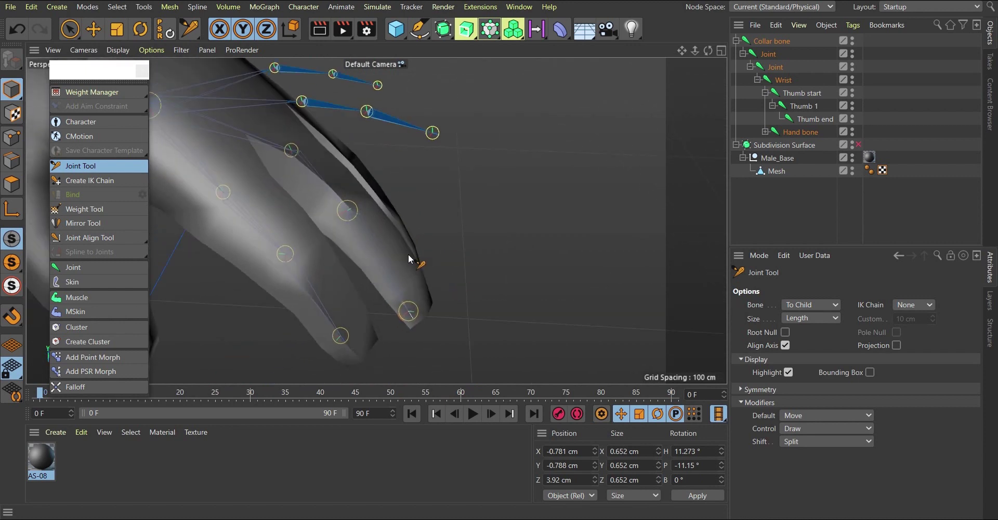
Step: Move the three ring finger joints inside the ring finger and centre its middle and end joints in the mesh
left_click_drag(337, 142, 116, 79, "alt")
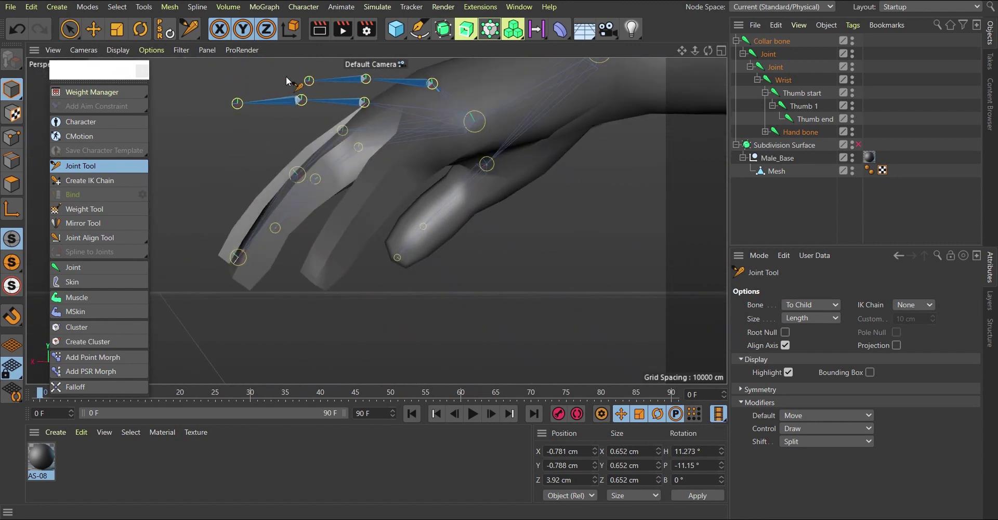
left_click_drag(301, 99, 321, 179)
left_click_drag(238, 104, 243, 268)
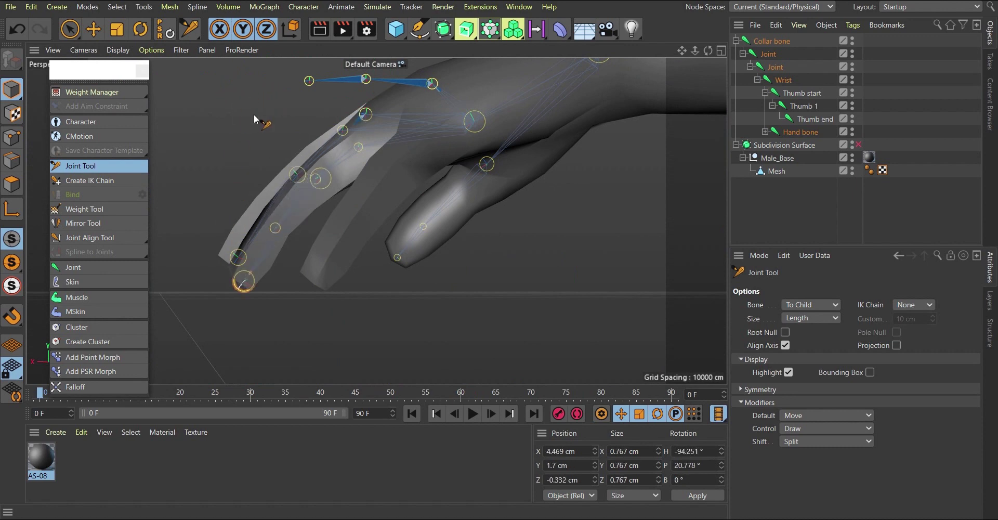
left_click_drag(315, 216, 500, 233, "alt")
left_click_drag(227, 278, 244, 286)
left_click_drag(329, 137, 322, 118, "alt")
left_click_drag(308, 181, 315, 180)
Step: Move the little finger chain's joints inside the little finger, with Pinky end near the fingertip
left_click_drag(354, 154, 190, 104, "alt")
left_click_drag(391, 88, 350, 172, "alt")
left_click_drag(302, 98, 316, 242)
left_click_drag(343, 174, 445, 259, "alt")
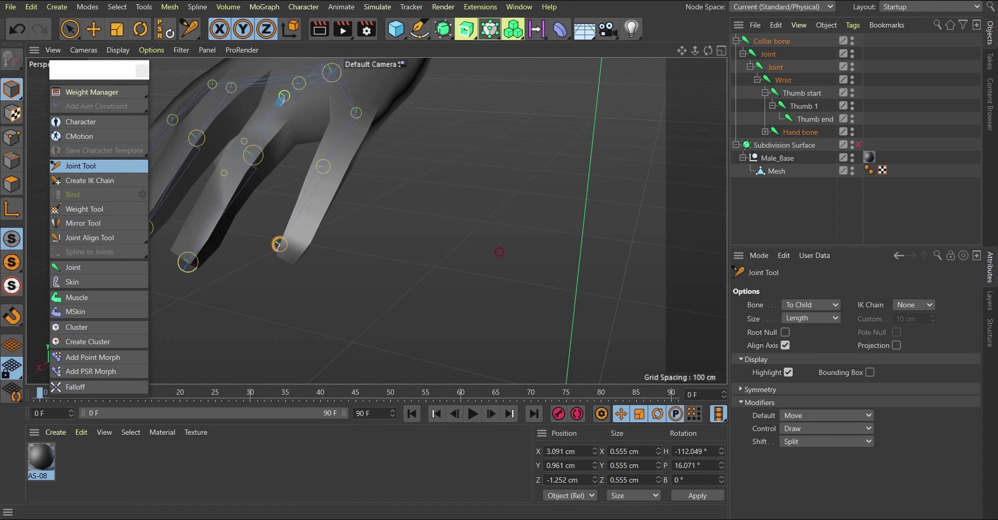
left_click_drag(343, 175, 373, 165, "alt")
Step: Reposition the Ring start joint within the knuckle at the base of the ring finger
scroll(367, 157, "up", 3)
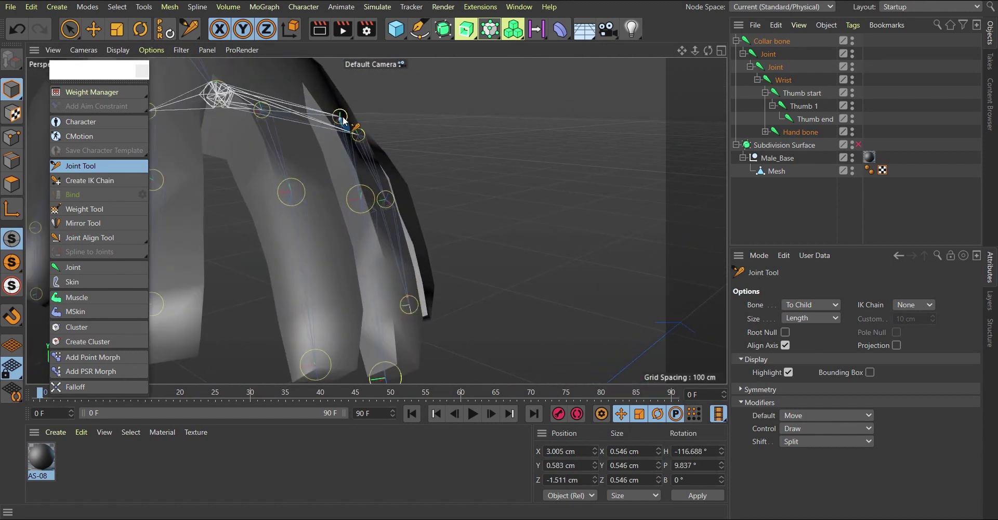
scroll(343, 125, "down", 5)
left_click_drag(319, 148, 317, 200, "alt")
scroll(317, 198, "up", 4)
left_click_drag(329, 158, 213, 178, "alt")
right_click_drag(224, 137, 210, 226, "alt")
left_click_drag(259, 156, 433, 228, "alt")
scroll(444, 193, "down", 5)
Step: Fine-tune the Ring start joint's placement inside the hand mesh from other viewing angles
middle_click_drag(428, 179, 558, 281, "alt")
scroll(557, 279, "up", 1)
left_click_drag(457, 208, 397, 169, "alt")
scroll(492, 278, "up", 4)
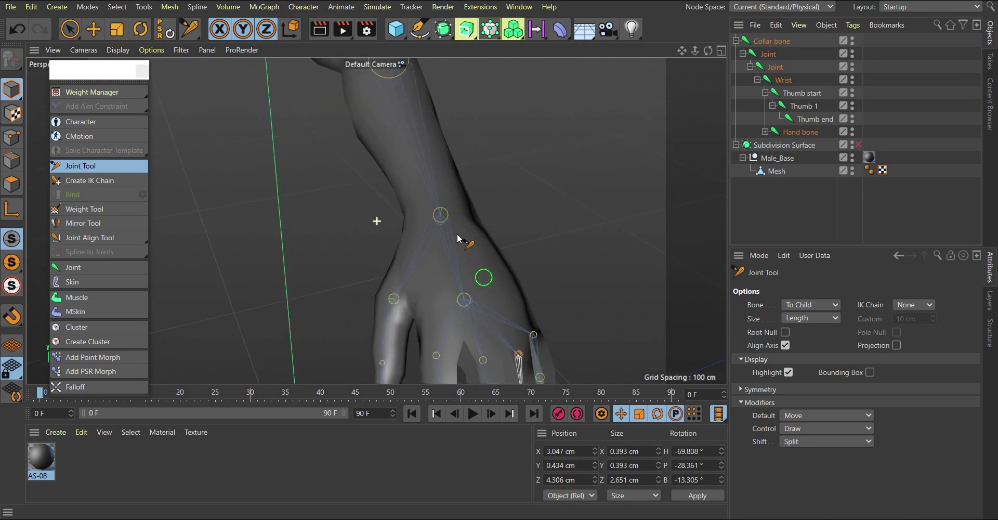
middle_click_drag(472, 255, 393, 115, "alt")
left_click_drag(427, 200, 369, 199, "alt")
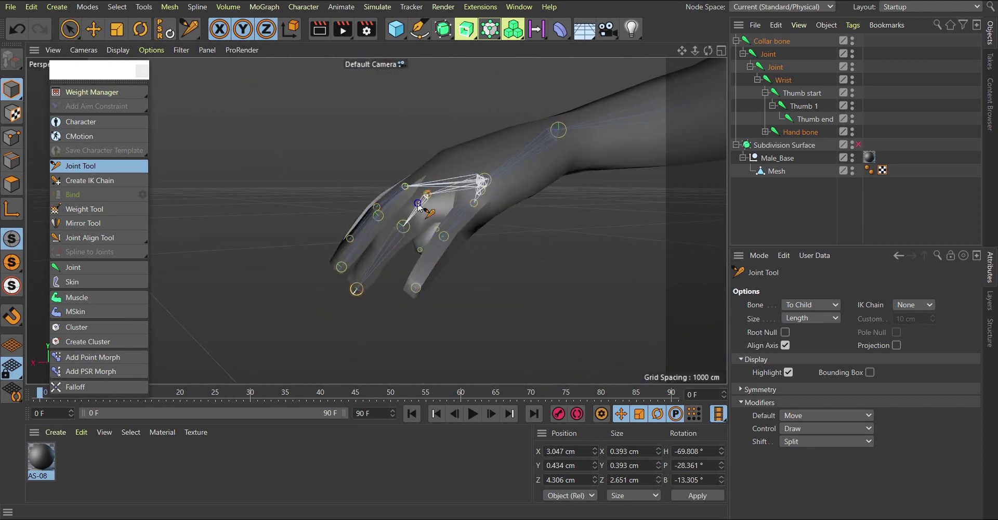
right_click_drag(425, 198, 422, 167, "alt")
left_click_drag(436, 192, 517, 219)
scroll(517, 220, "down", 5)
left_click_drag(435, 191, 446, 172, "alt")
scroll(540, 222, "down", 5)
scroll(434, 191, "up", 3)
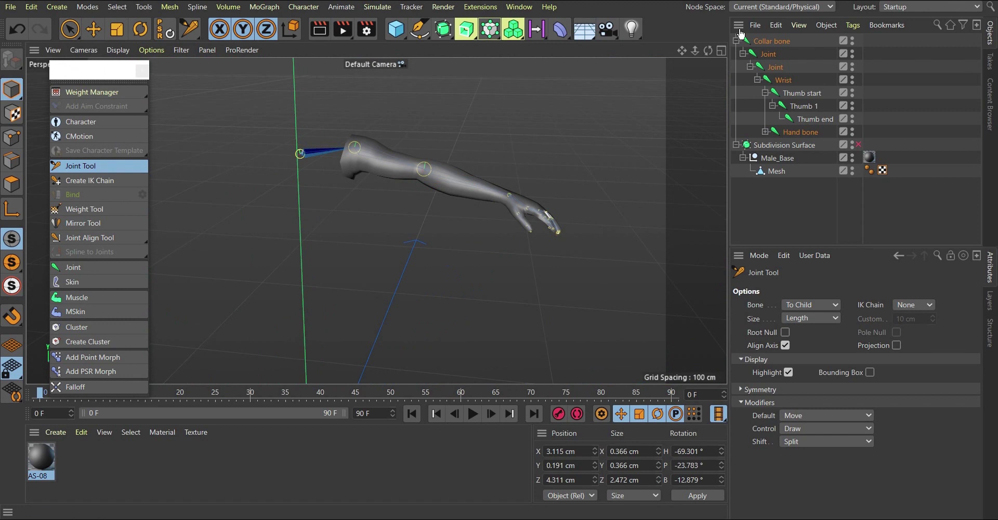
Step: Try rotating the Collar bone joint in the perspective view, and undo the rotation
left_click(768, 41)
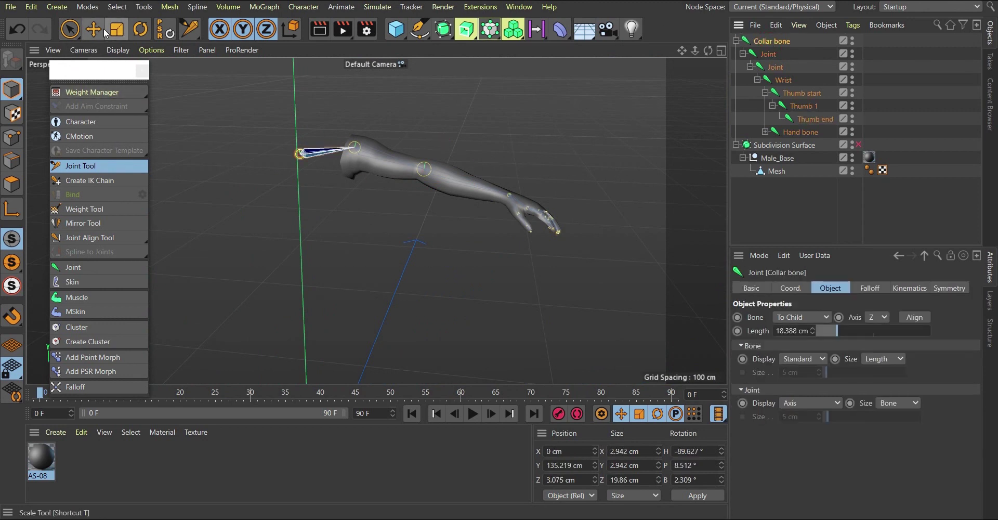
left_click(140, 30)
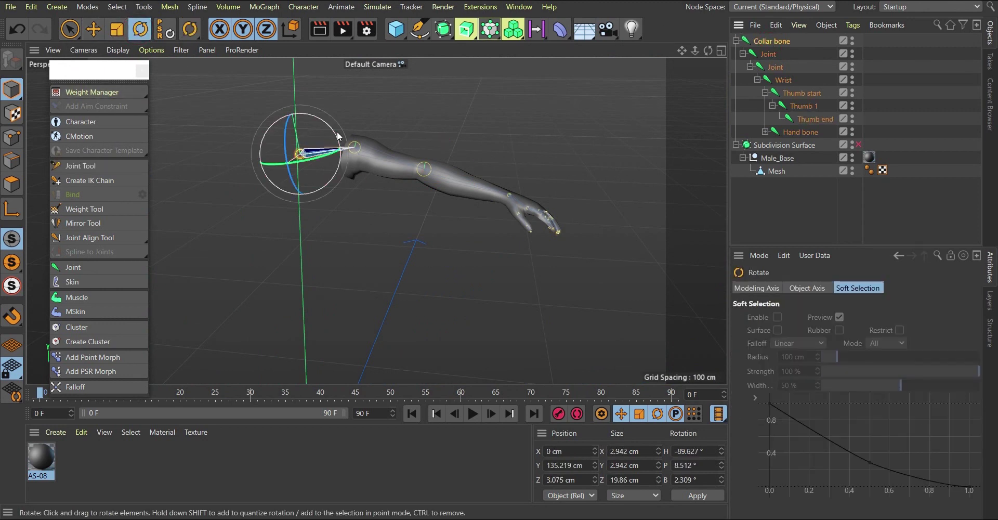
left_click_drag(337, 137, 402, 132)
key("ctrl+z")
scroll(379, 158, "up", 4)
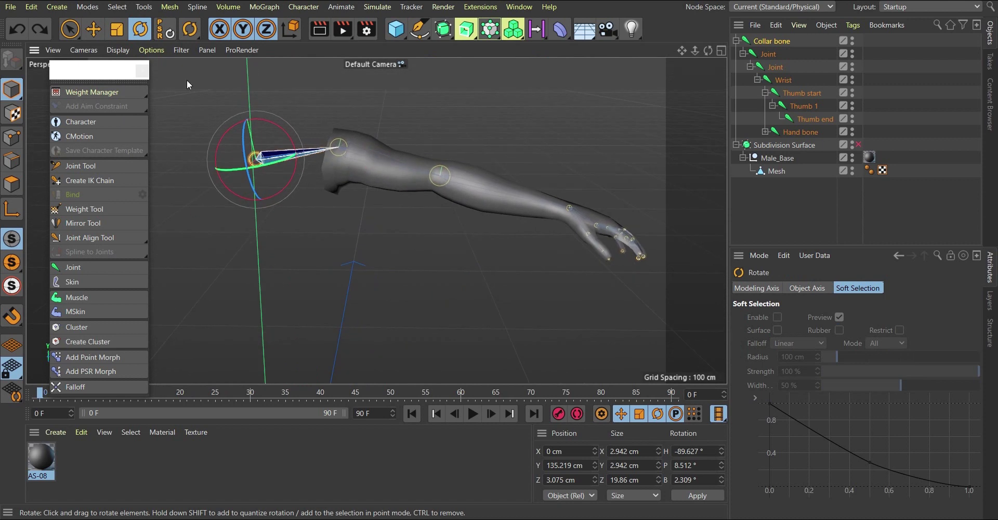
Step: Check the axis orientation of the Collar bone, the two arm joints and the Wrist joint with the Move tool
left_click(97, 33)
scroll(264, 140, "up", 3)
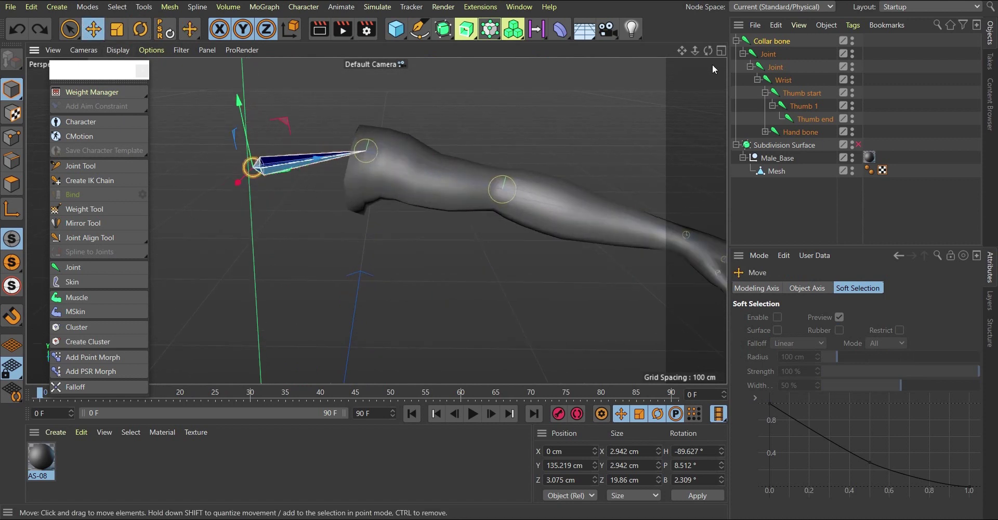
left_click(768, 53)
left_click_drag(443, 160, 348, 133, "alt")
right_click_drag(348, 133, 389, 147, "alt")
left_click_drag(389, 145, 601, 110, "alt")
left_click(775, 67)
scroll(343, 151, "down", 3)
middle_click_drag(565, 174, 389, 143, "alt")
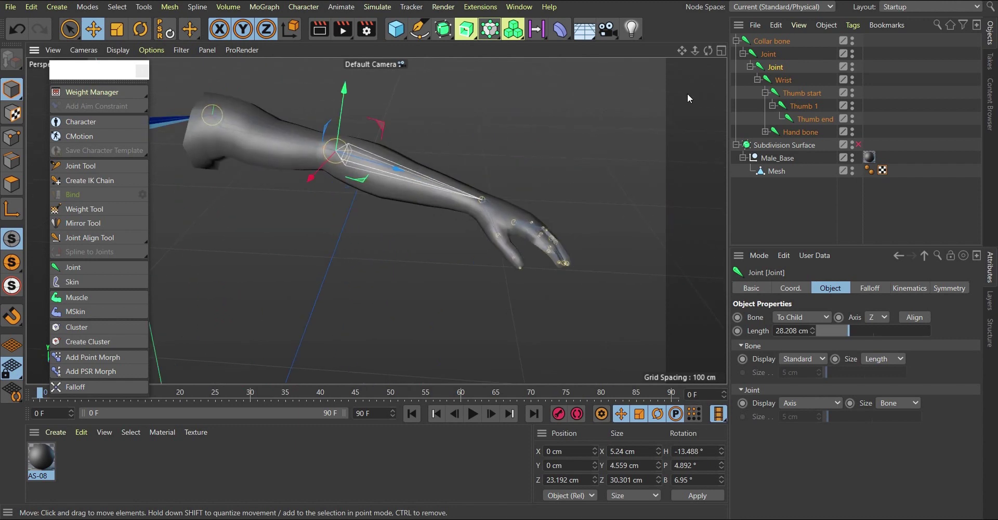
left_click(780, 82)
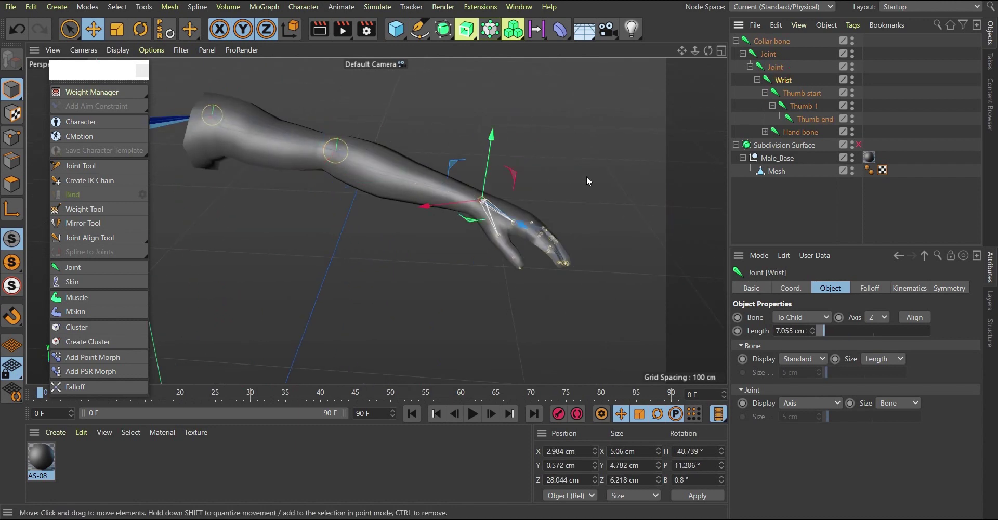
scroll(566, 181, "up", 4)
left_click_drag(471, 281, 525, 275, "alt")
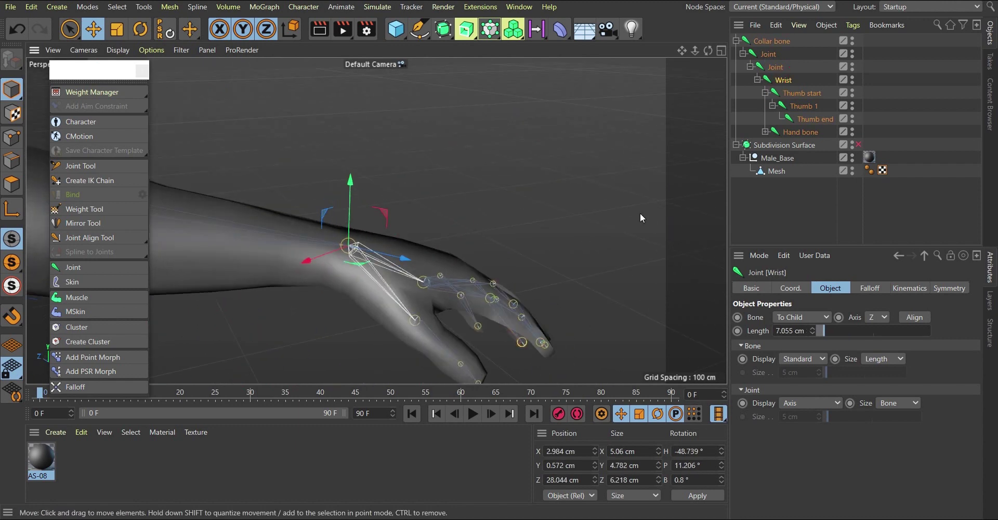
Step: Align the Thumb start joint's axes with the direction of its bone
left_click(798, 94)
left_click_drag(324, 206, 403, 323, "alt")
scroll(403, 300, "up", 4)
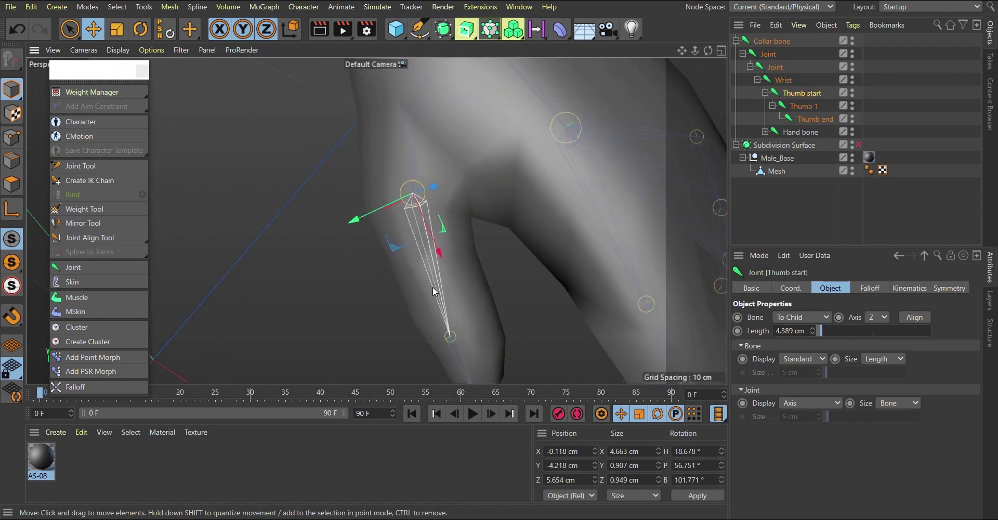
right_click_drag(433, 288, 415, 225, "alt")
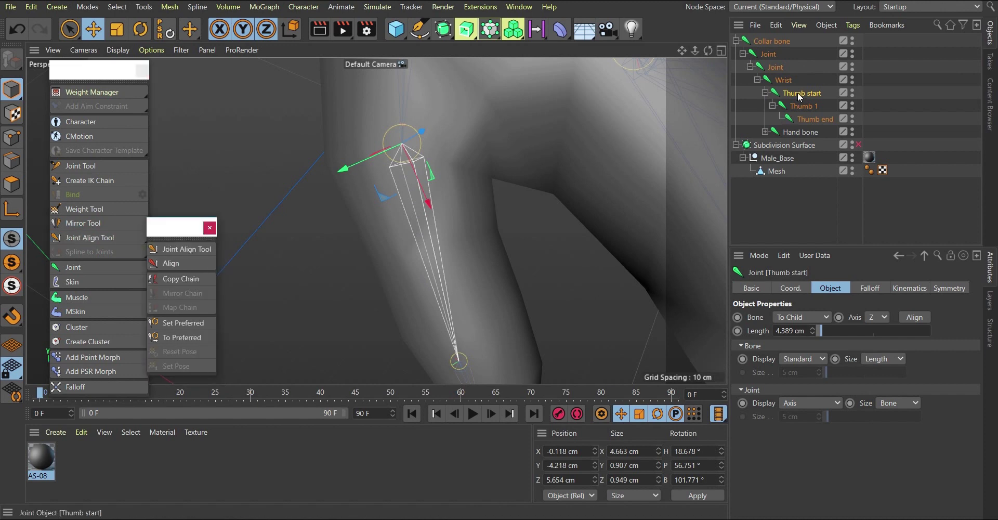
left_click(177, 265)
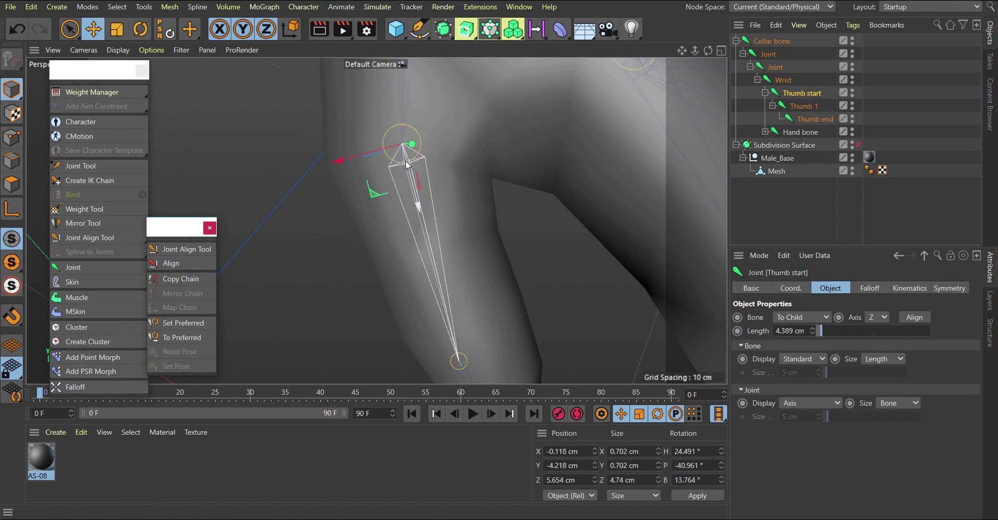
scroll(424, 228, "down", 3)
middle_click_drag(419, 262, 403, 213, "alt")
left_click_drag(427, 215, 428, 205, "alt")
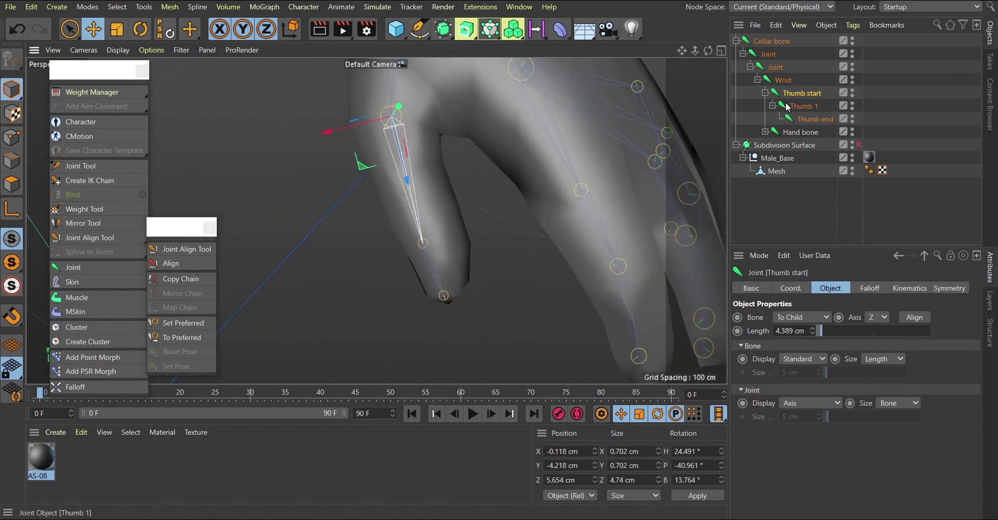
Step: Align the axes of the Thumb 1 and Thumb end joints
left_click(802, 106)
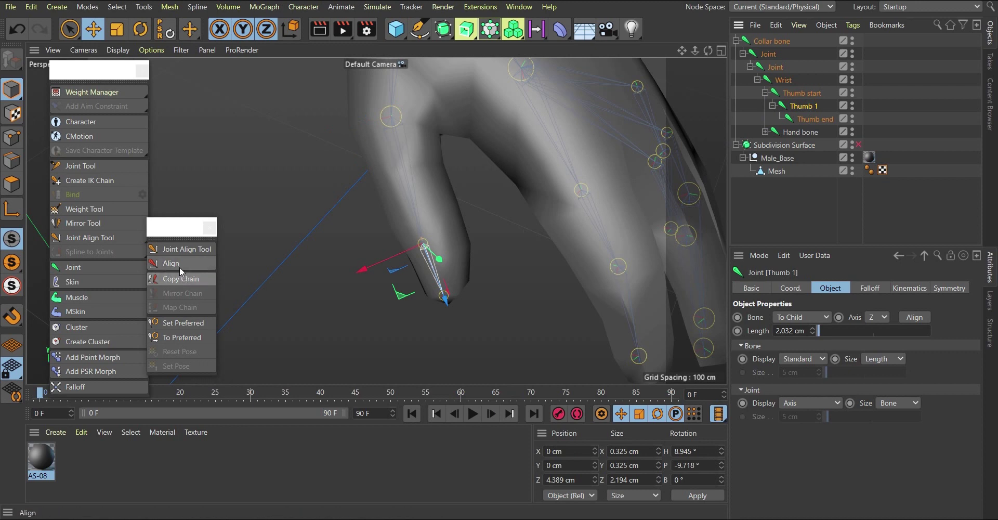
left_click(811, 119)
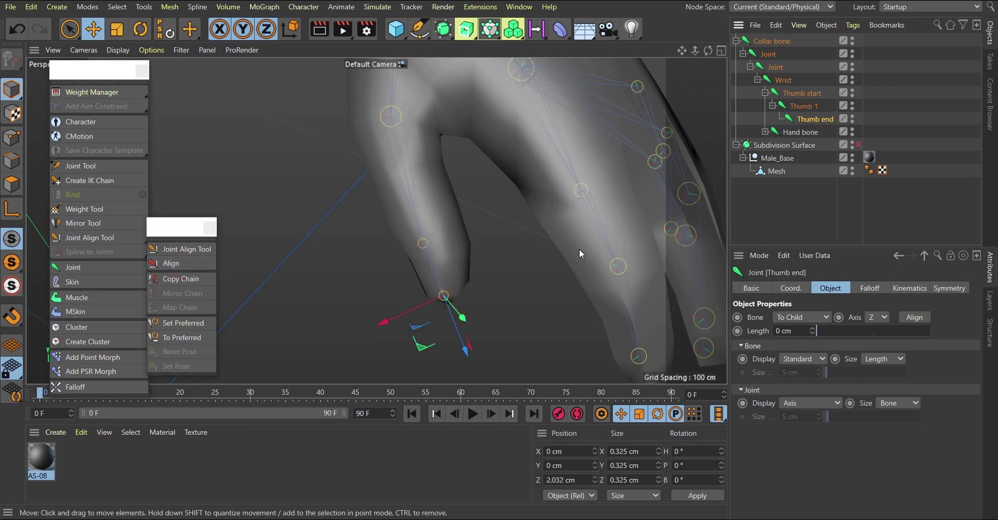
left_click(171, 263)
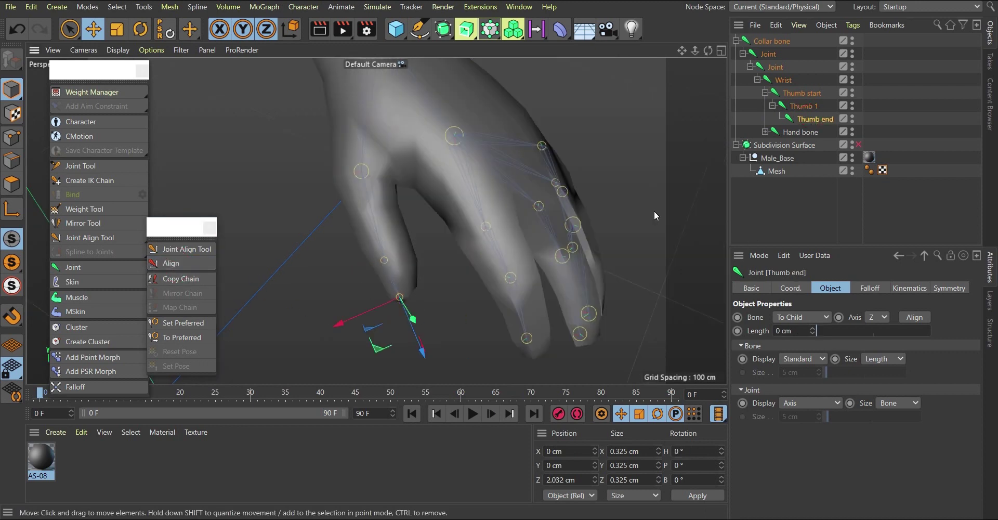
Step: Expand the Hand bone hierarchy and align the Hand bone joint's axes
left_click(765, 132)
scroll(435, 255, "down", 4)
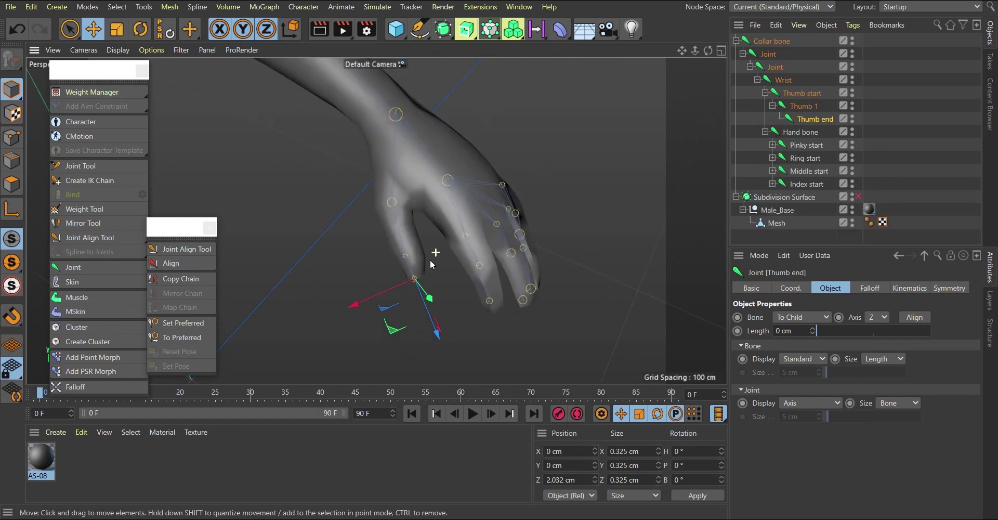
left_click(803, 133)
left_click_drag(498, 190, 434, 227, "alt")
scroll(479, 159, "up", 5)
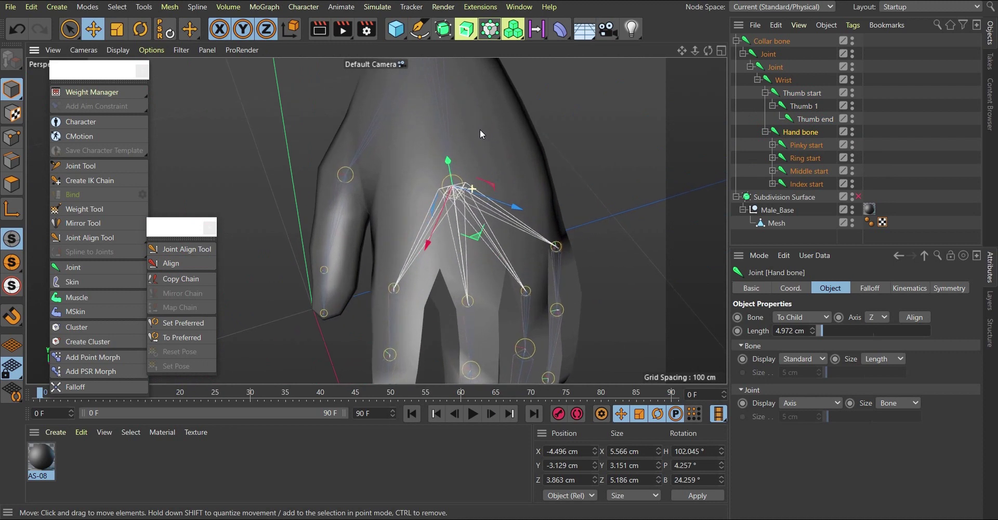
left_click(186, 264)
scroll(519, 201, "down", 3)
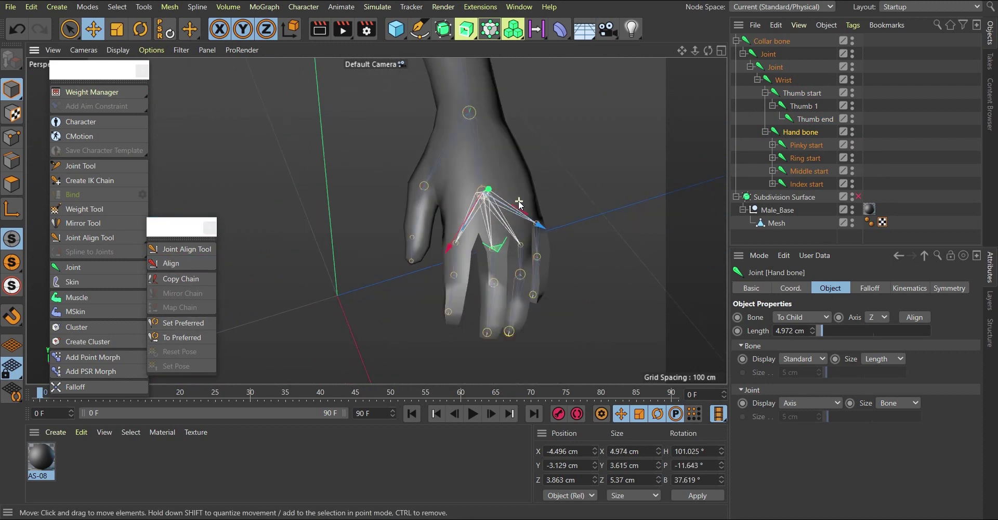
Step: Align the joints of the little finger chain from Pinky start to Pinky end, and collapse the chain
left_click(792, 96)
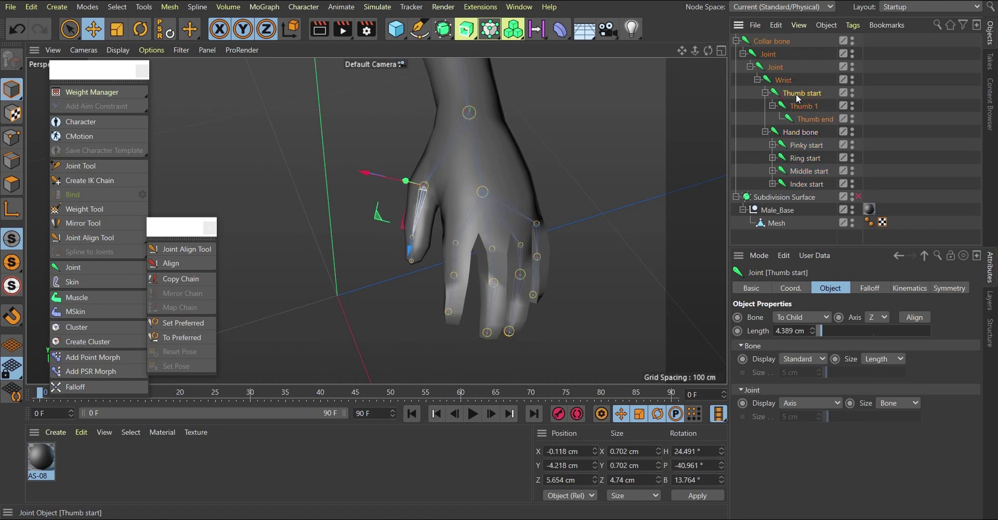
left_click(800, 145)
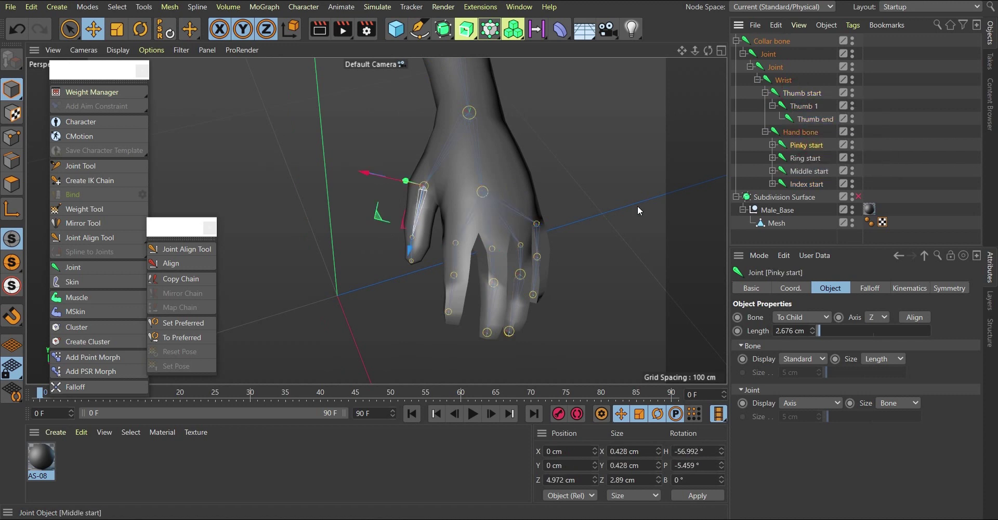
left_click_drag(523, 238, 451, 222, "alt")
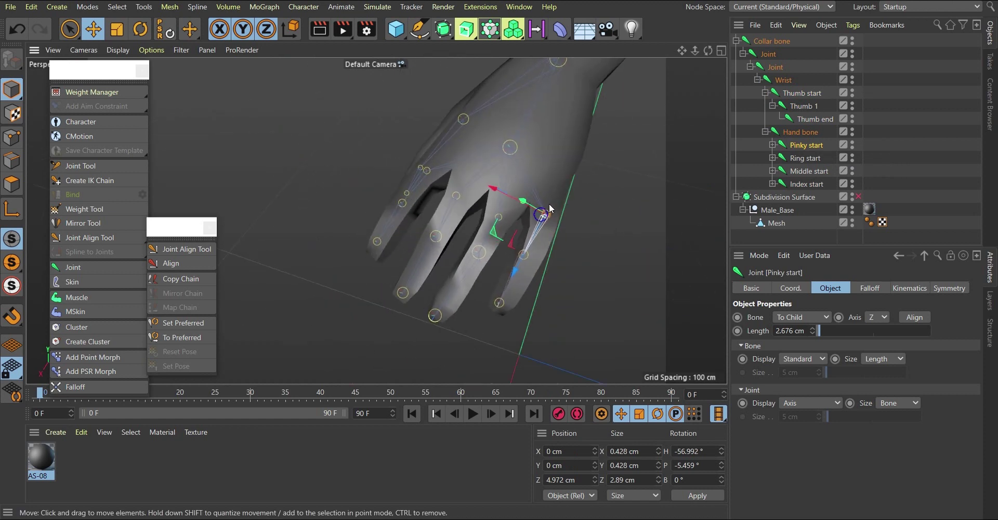
scroll(575, 172, "up", 5)
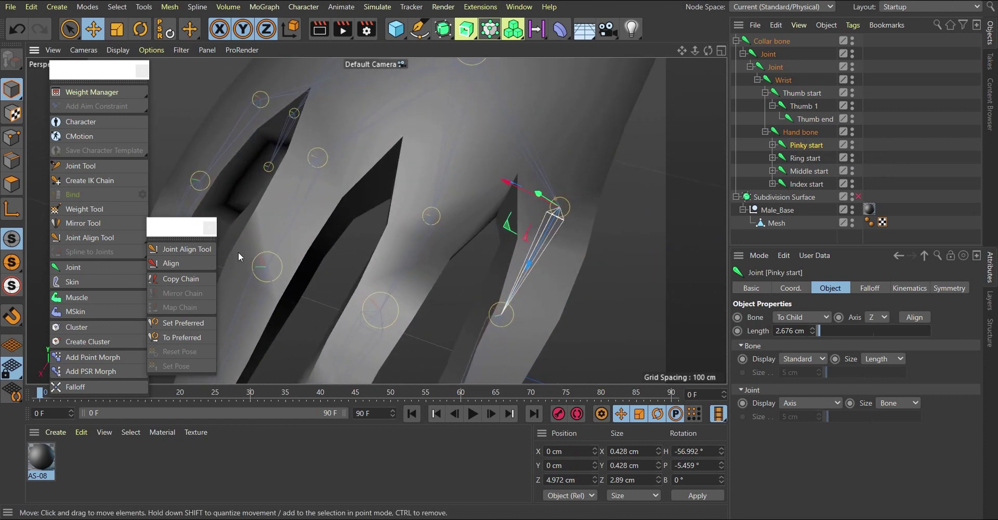
left_click(193, 265)
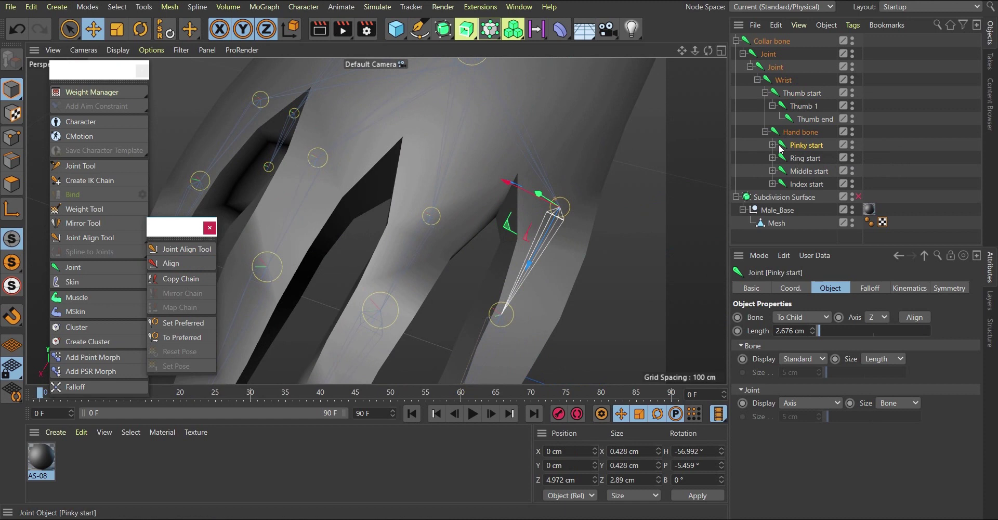
left_click(773, 145)
left_click(806, 159)
left_click_drag(648, 223, 645, 170, "alt")
left_click(810, 172)
left_click(766, 132)
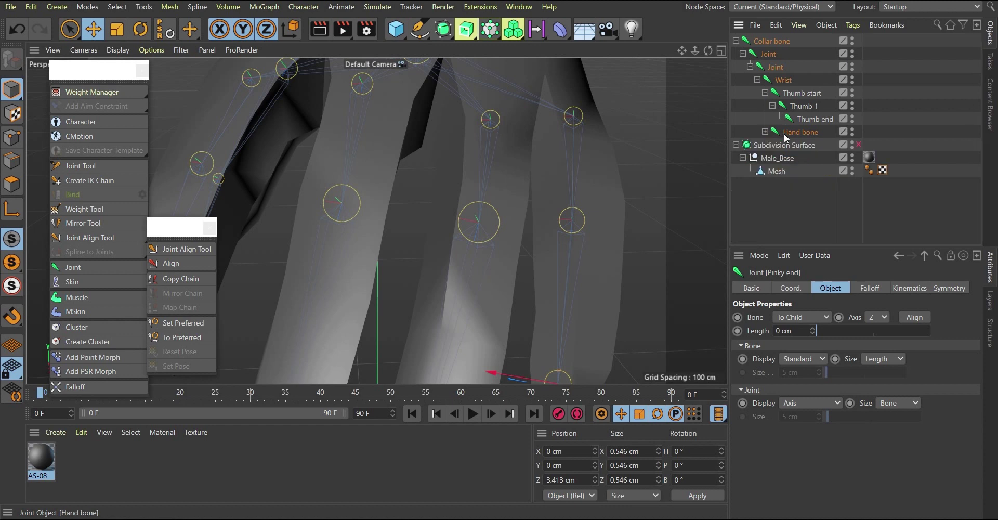
left_click(766, 133)
left_click(773, 145)
Step: Align the Ring start, Ring Middle and Ring end joints along the ring finger, and collapse the chain
left_click(787, 157)
key("o")
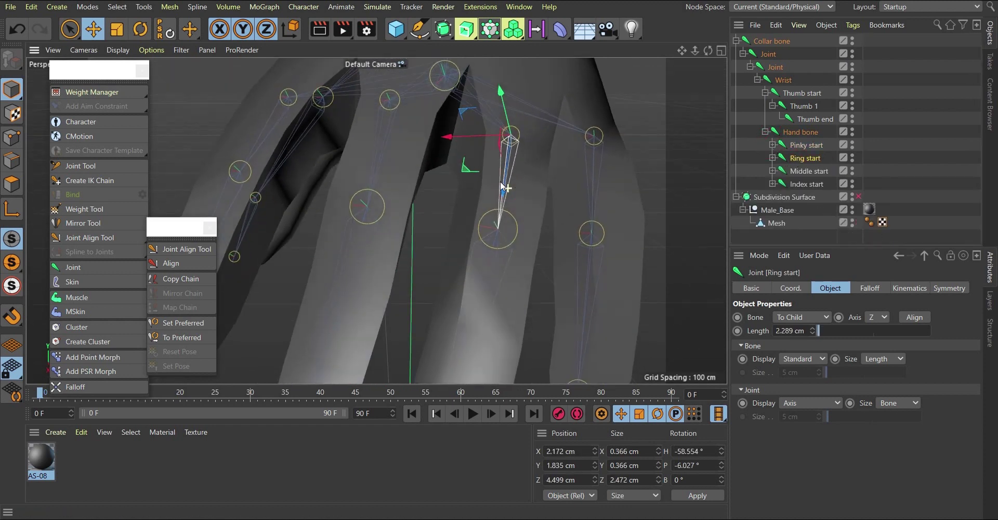
left_click(772, 158)
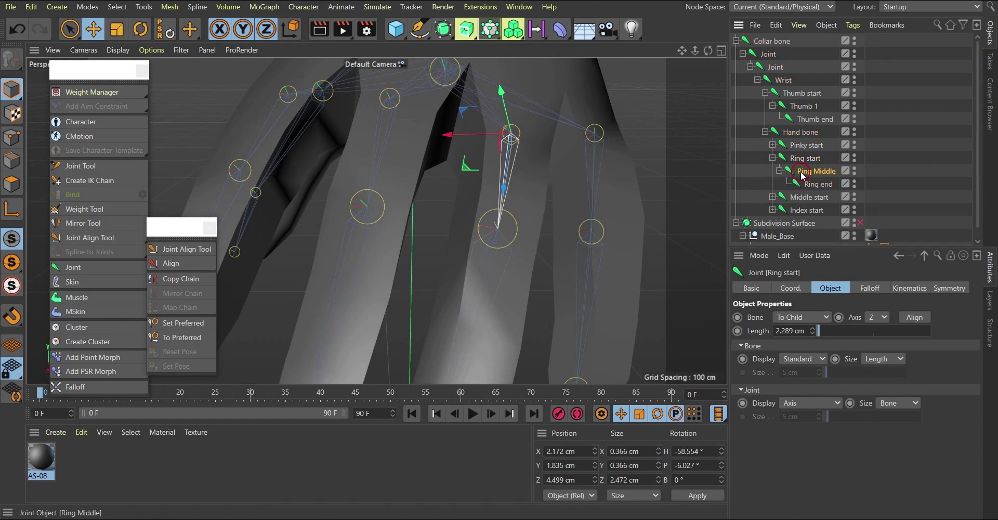
left_click(802, 173)
scroll(605, 180, "down", 4)
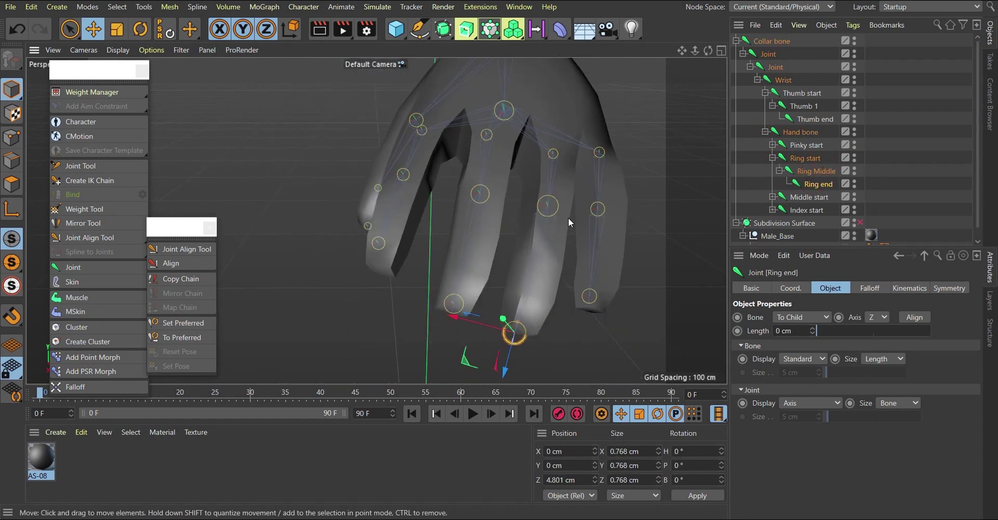
middle_click_drag(571, 188, 591, 177, "alt")
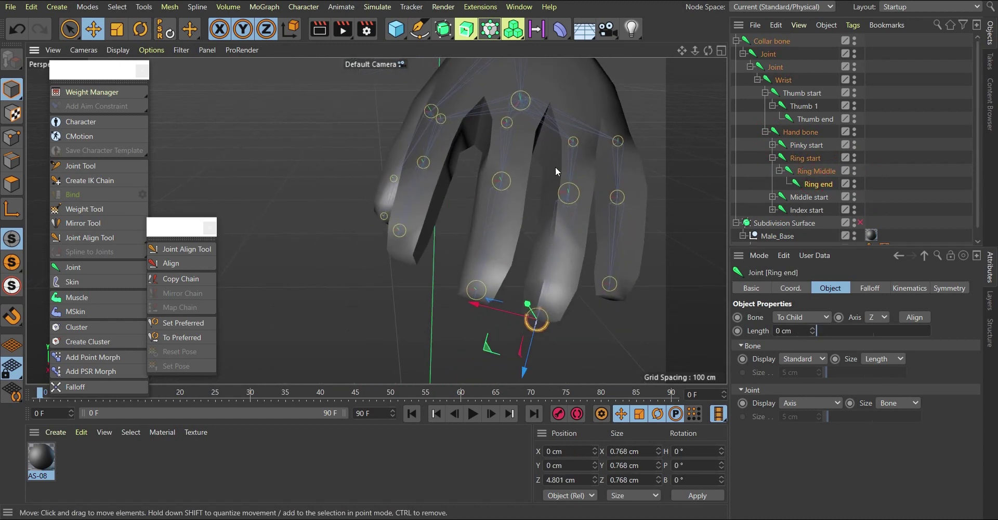
left_click(773, 157)
Step: Align the Middle start, Middle middle and Middle end joints along the middle finger, and collapse the chain
left_click(773, 170)
left_click(807, 171)
key("o")
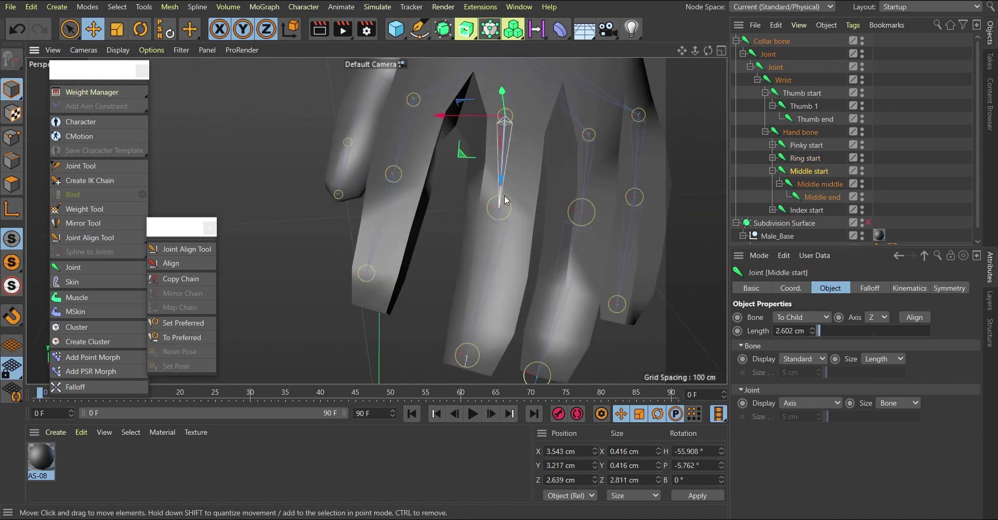
left_click(836, 188)
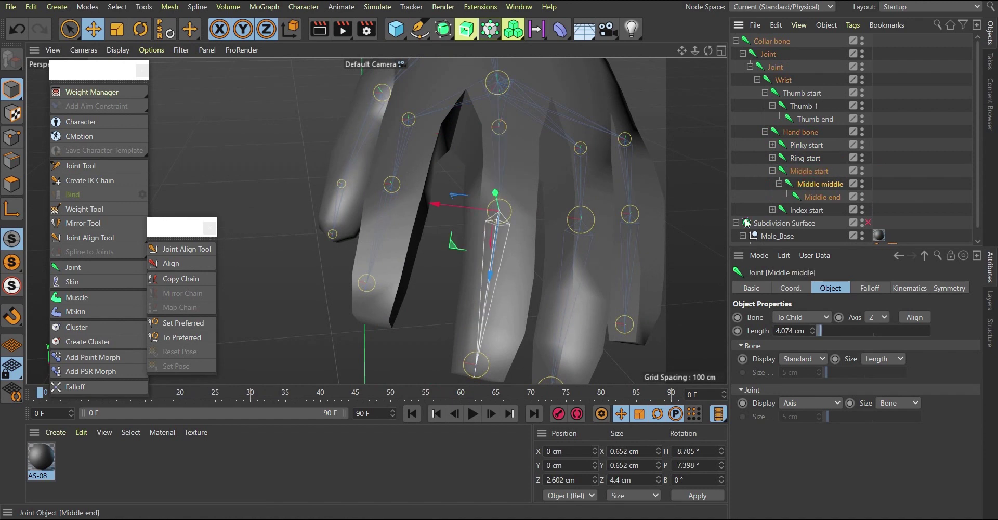
left_click(821, 200)
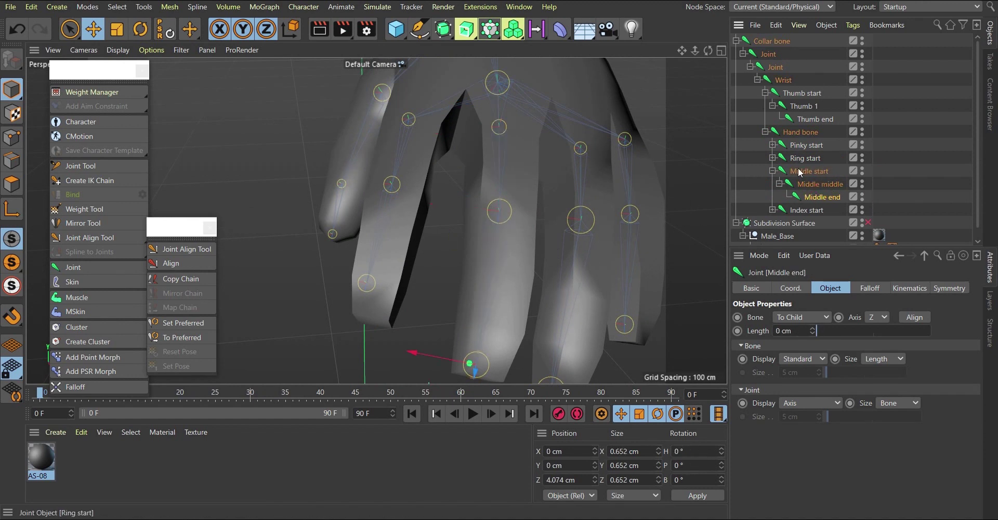
left_click(774, 171)
Step: Align the Index start, Index middle and index end joints along the index finger, and collapse the chain
left_click(774, 184)
left_click(815, 185)
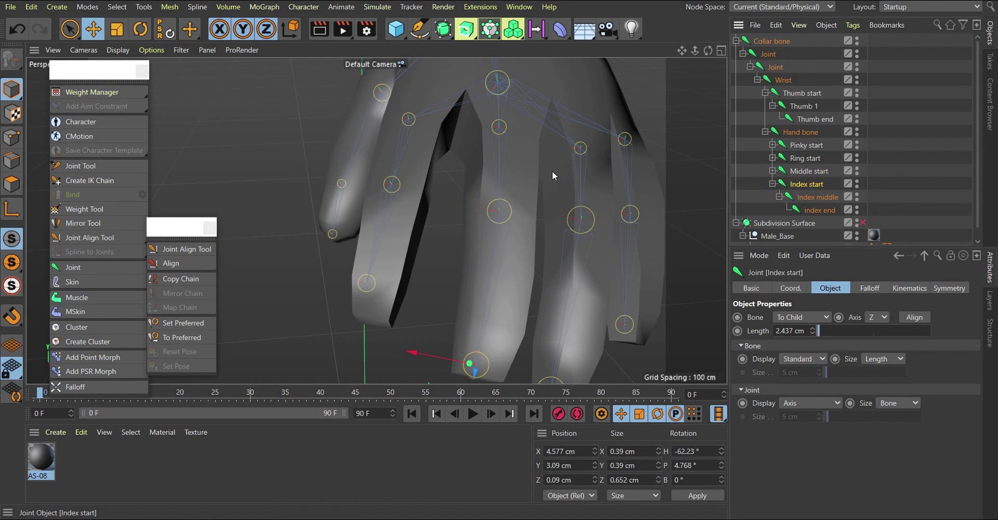
left_click(815, 198)
left_click(819, 210)
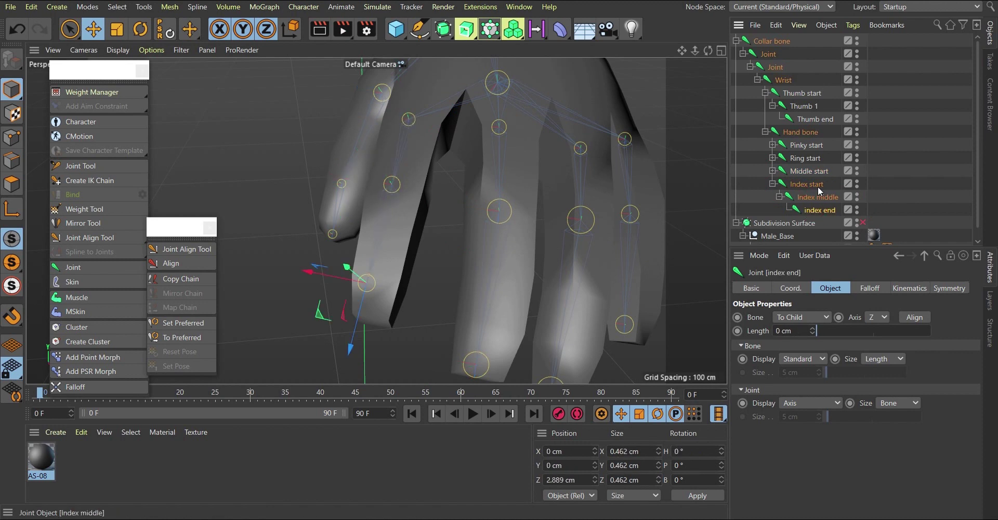
left_click(772, 183)
scroll(470, 240, "down", 10)
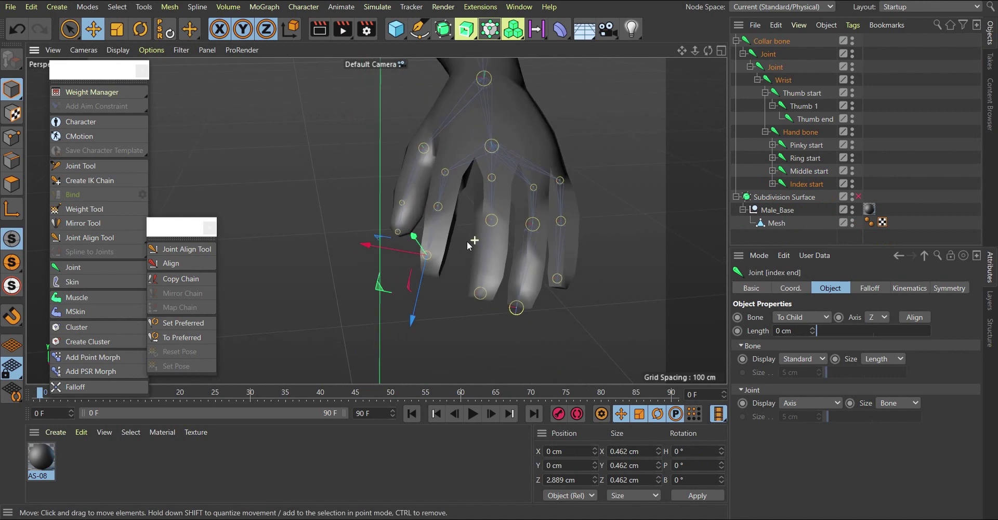
scroll(582, 213, "down", 4)
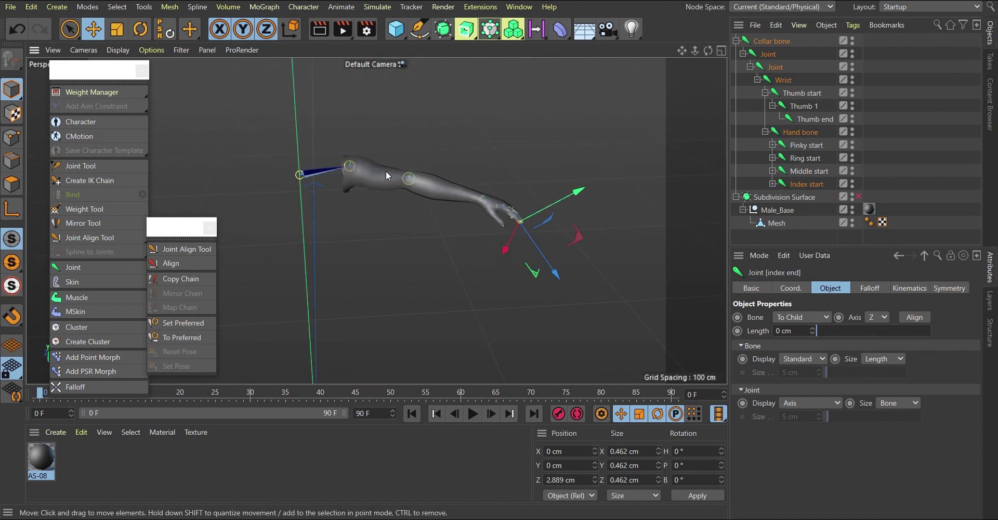
scroll(474, 207, "up", 8)
left_click_drag(441, 199, 419, 189, "alt")
left_click_drag(516, 206, 458, 218, "alt")
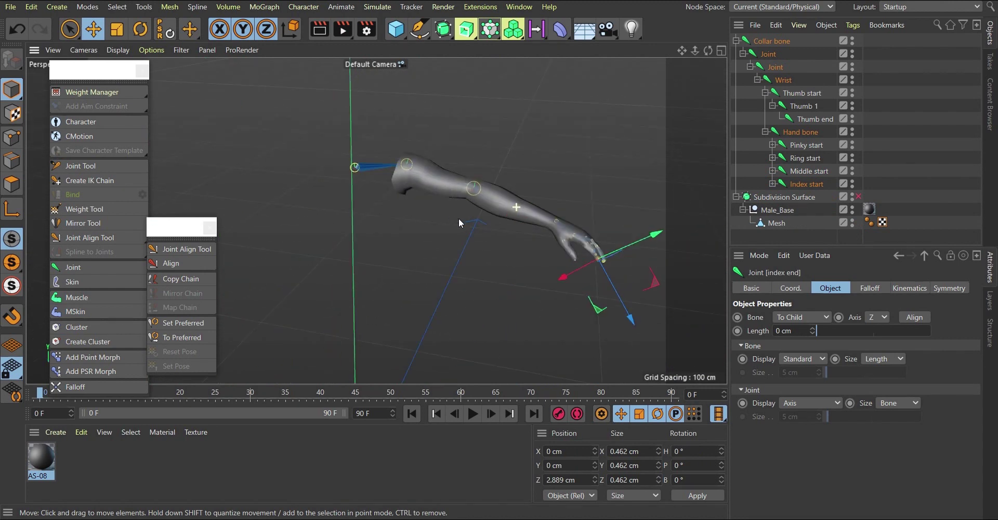
Step: Collapse the Hand bone and Thumb start chains, and rename the two unnamed arm joints Elbow and shoulder
right_click_drag(438, 176, 446, 148, "alt")
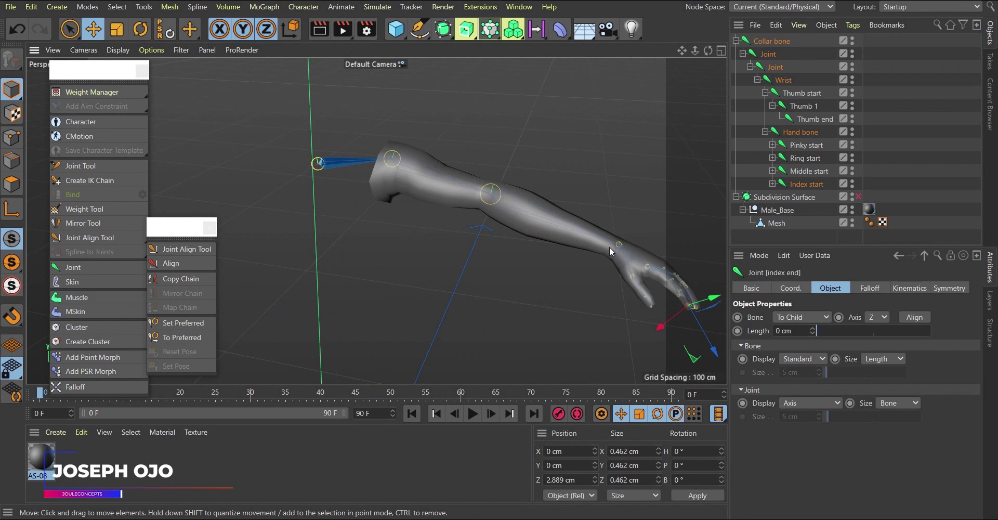
scroll(378, 157, "down", 3)
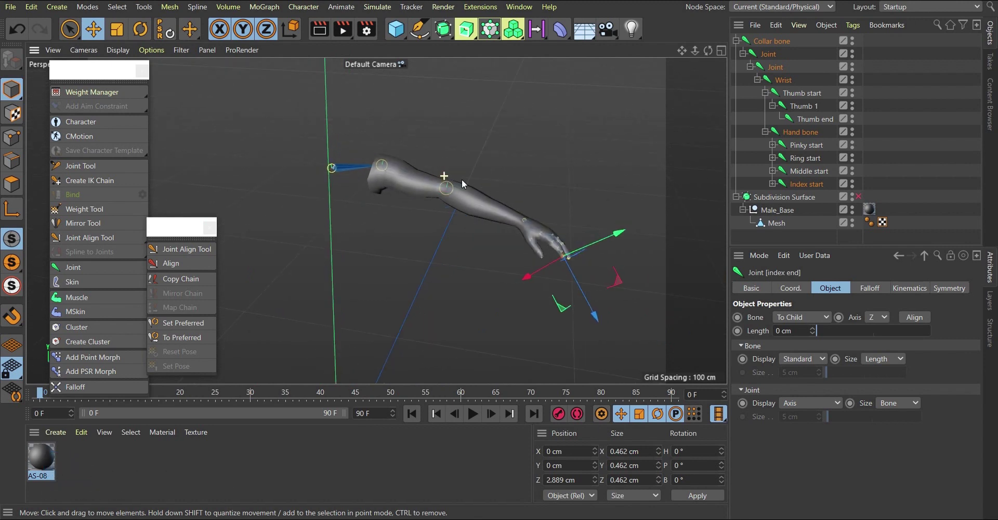
left_click(765, 132)
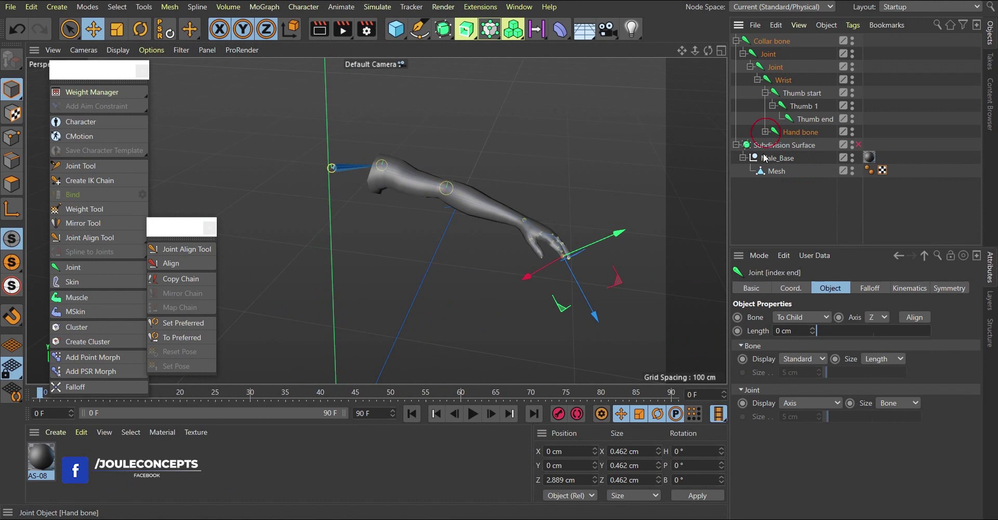
left_click(765, 93)
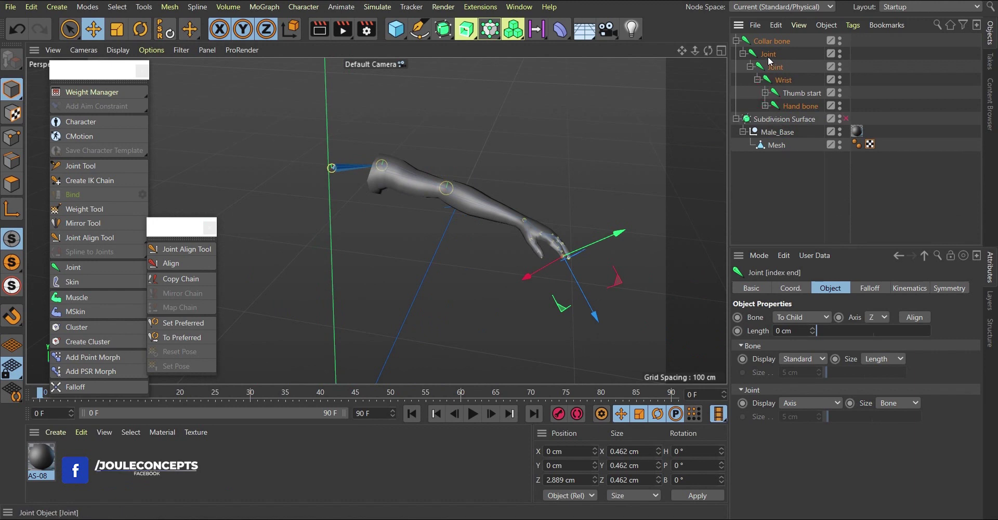
double_click(775, 67)
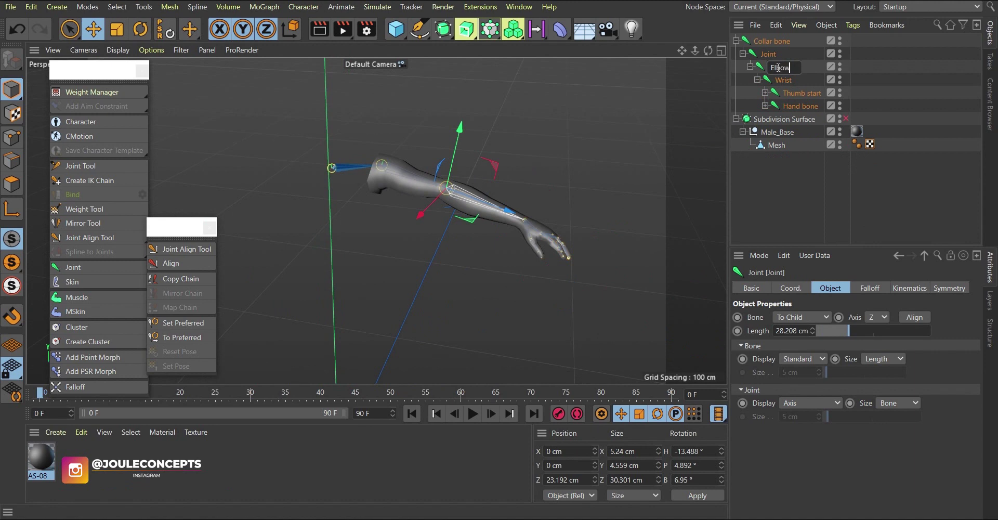
key("Up")
type("should")
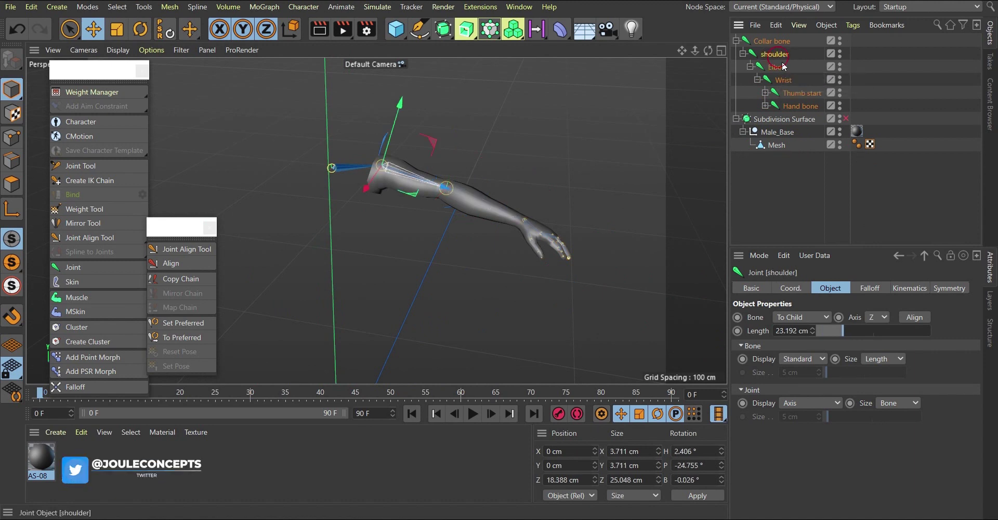
Step: Add an IK tag to the shoulder joint with Wrist as its end, and create a goal for it
left_click(853, 25)
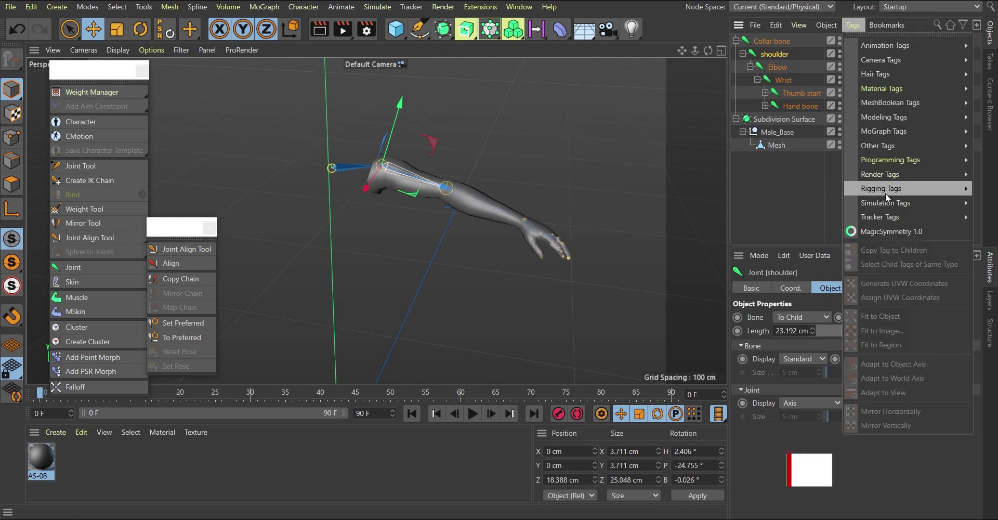
mouse_move(888, 188)
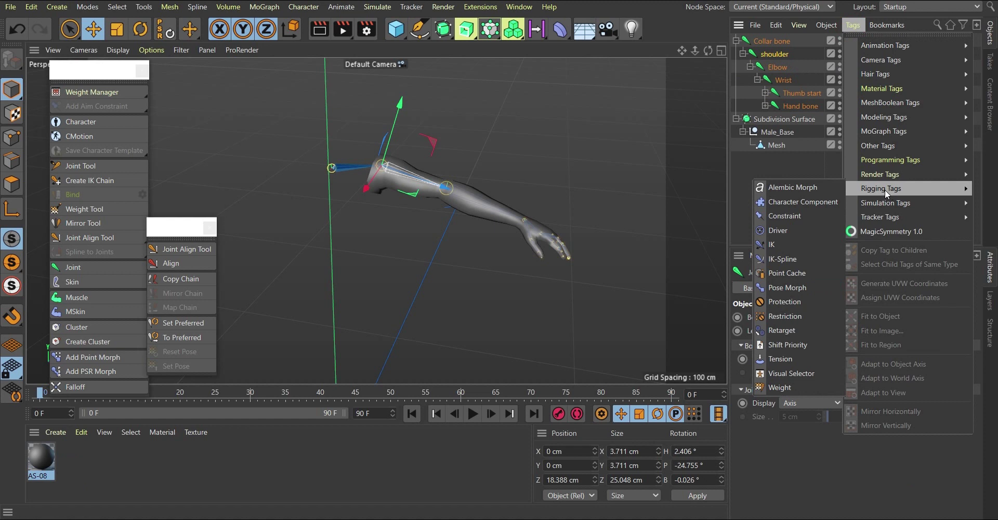
left_click(773, 245)
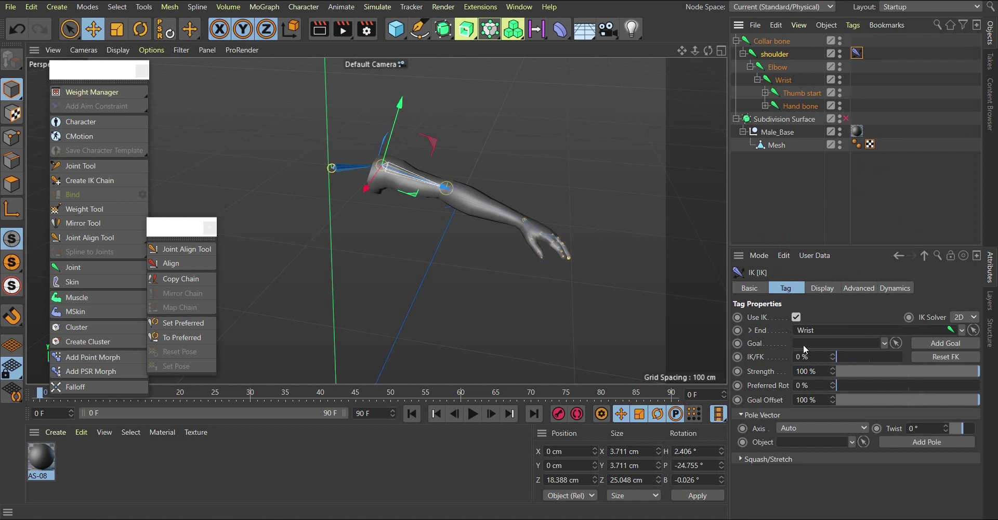
left_click(938, 344)
Step: Try moving the Wrist.Goal null to test how the arm's IK chain bends, and undo the move
left_click(776, 119)
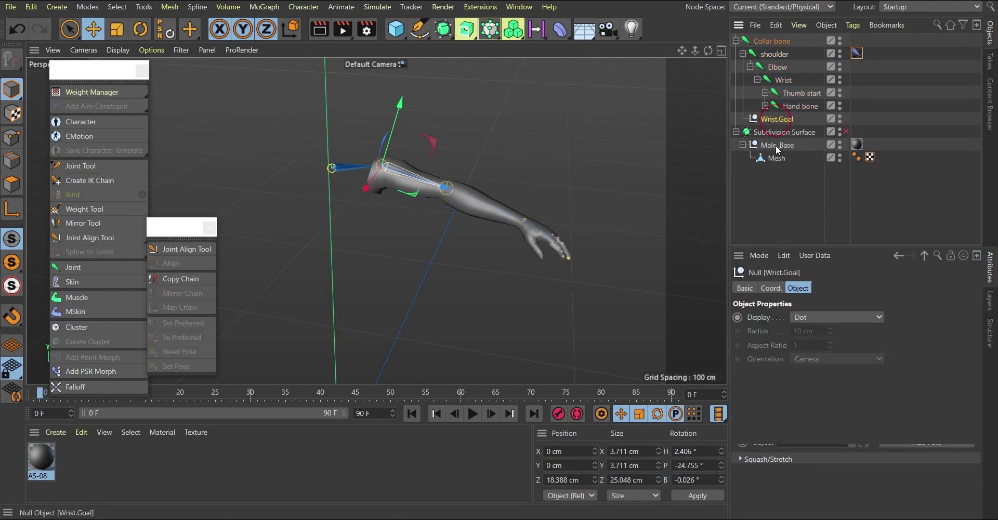
scroll(545, 241, "up", 1)
left_click_drag(547, 241, 520, 314, "alt")
left_click_drag(605, 224, 543, 226)
scroll(469, 254, "up", 2)
left_click_drag(469, 254, 474, 196, "alt")
key("ctrl+z")
scroll(541, 216, "up", 2)
scroll(541, 217, "down", 2)
left_click_drag(550, 218, 659, 144, "alt")
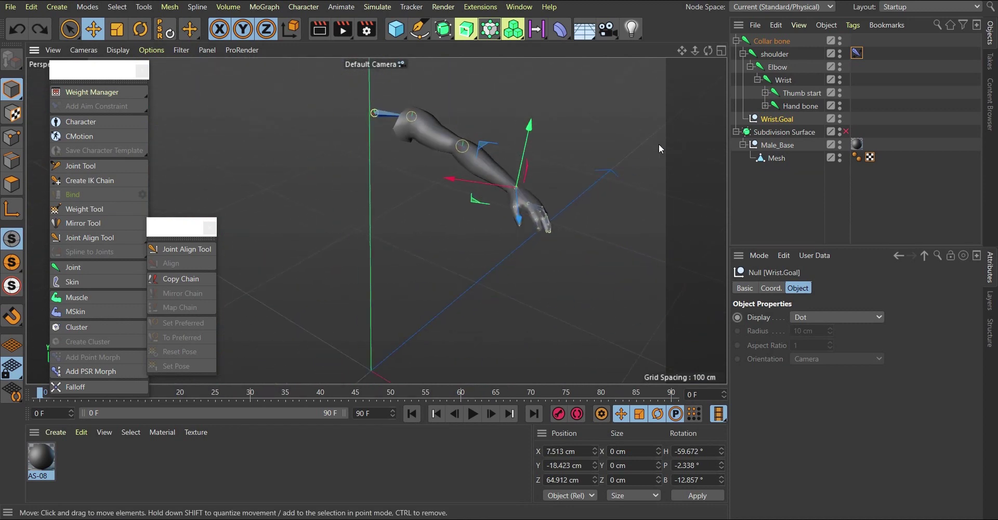
Step: Add a pole vector object to the shoulder's IK tag and select the new shoulder.Pole null
left_click(858, 53)
left_click(927, 442)
left_click_drag(459, 186, 333, 208, "alt")
left_click(772, 118)
Step: Try moving the shoulder.Pole null vertically and sideways around the elbow, and undo the moves
left_click_drag(570, 188, 460, 207)
left_click_drag(579, 276, 374, 217, "alt")
right_click_drag(485, 285, 484, 215, "alt")
left_click_drag(519, 294, 473, 267, "alt")
mouse_move(576, 259)
left_mouse_down("alt")
mouse_move(595, 296)
mouse_move(590, 235)
mouse_move(566, 241)
mouse_move(528, 181)
left_mouse_up("alt")
left_click_drag(592, 113, 601, 151)
key("ctrl+z")
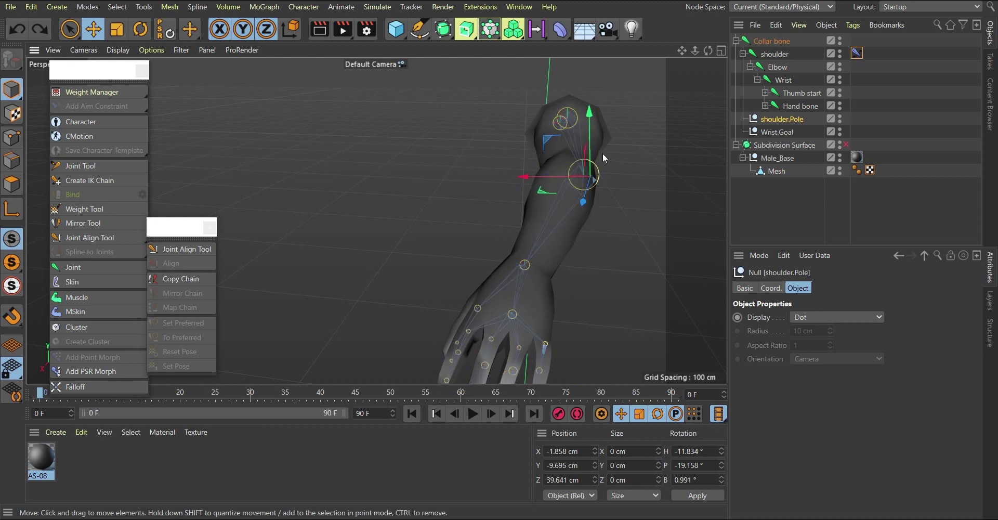
left_click_drag(529, 173, 679, 176)
key("ctrl+z")
Step: Nudge the shoulder.Pole null down by about 0.5 cm at the elbow, and select Wrist.Goal to test the arm
left_click_drag(558, 224, 588, 155, "alt")
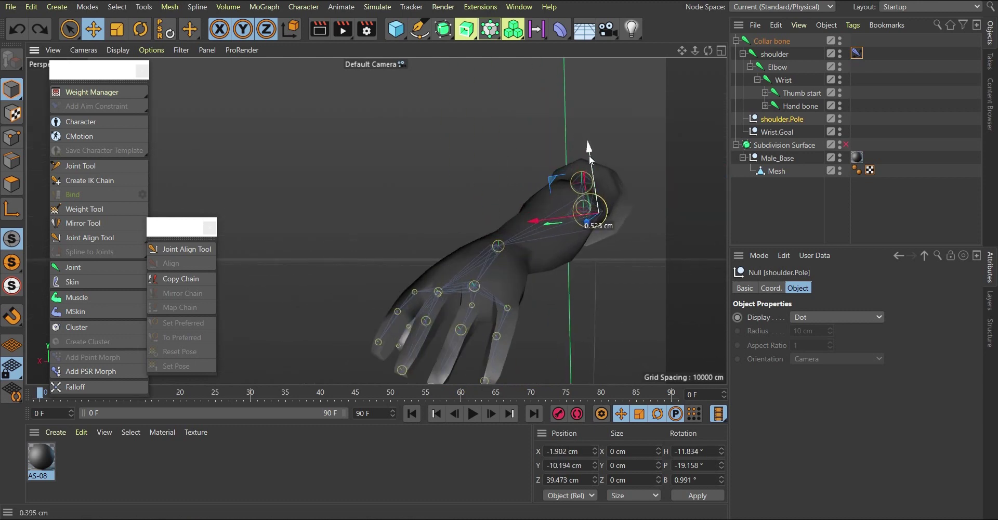
left_click_drag(544, 203, 560, 238, "alt")
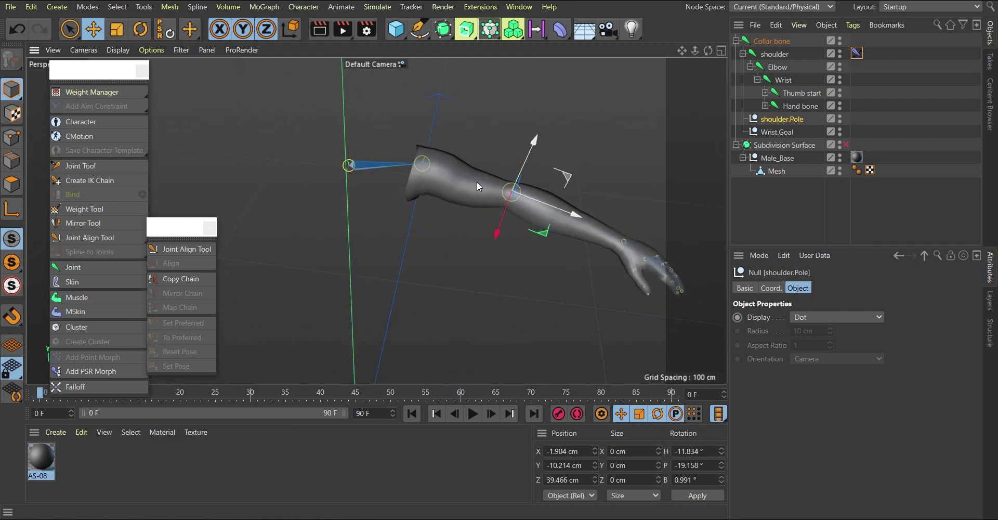
left_click_drag(550, 255, 457, 214, "alt")
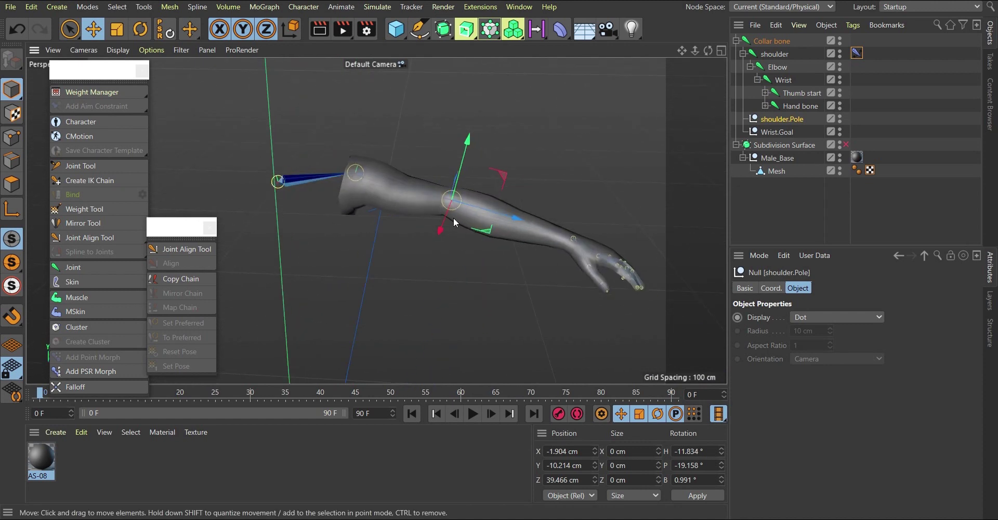
left_click(777, 133)
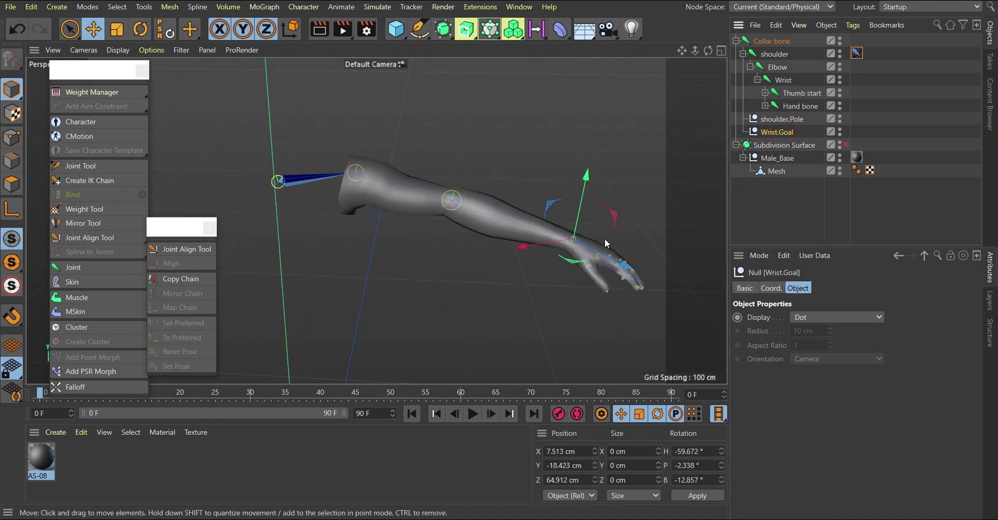
left_click_drag(565, 297, 558, 279)
Step: Make the whole Collar bone hierarchy a child of the Mesh object, and select the Mesh
left_click(768, 41)
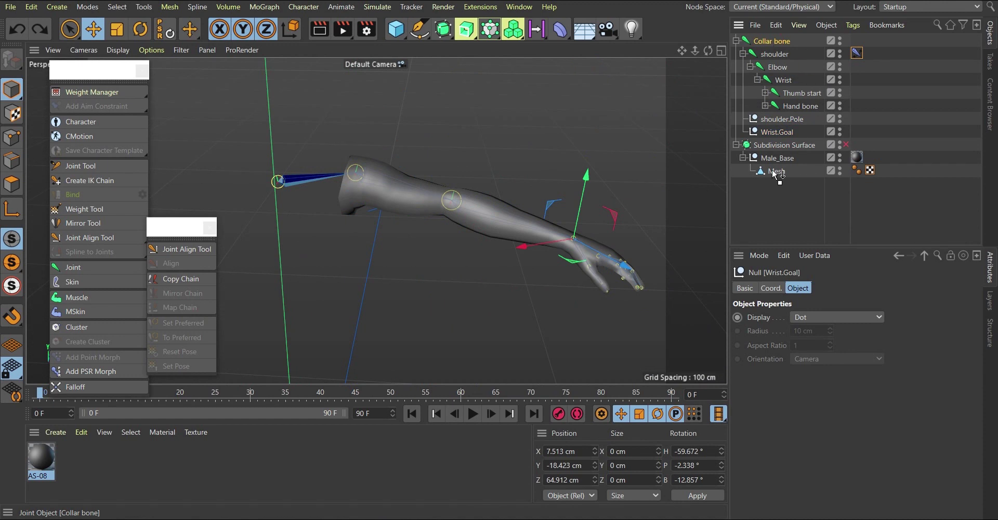
left_click_drag(774, 174, 775, 176)
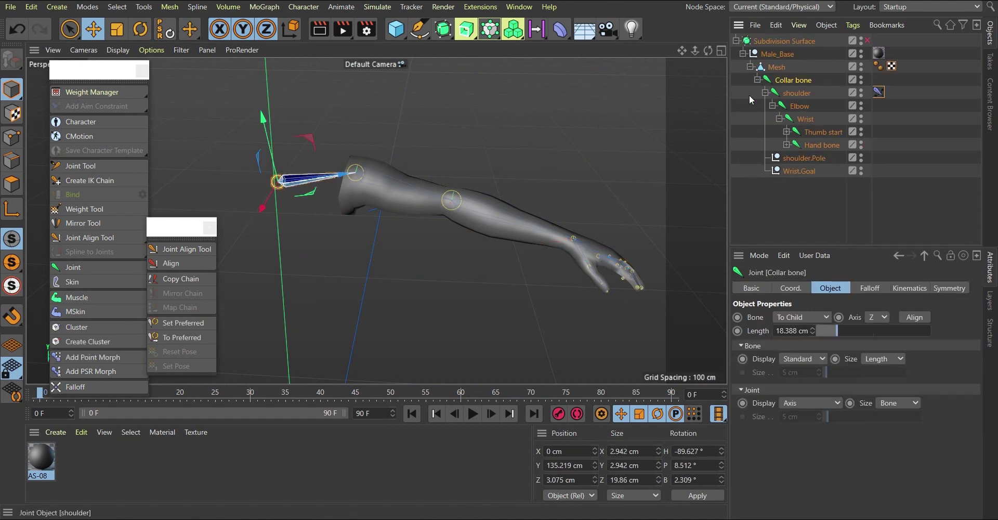
left_click(774, 68)
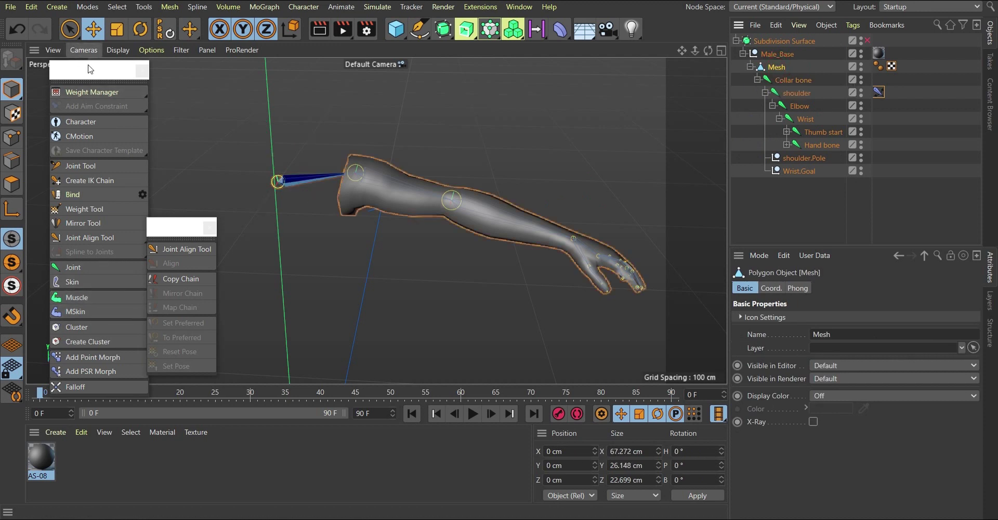
Step: Add a Skin deformer as a child of the Mesh, and review its Object, Coord. and Include settings
left_click(71, 282)
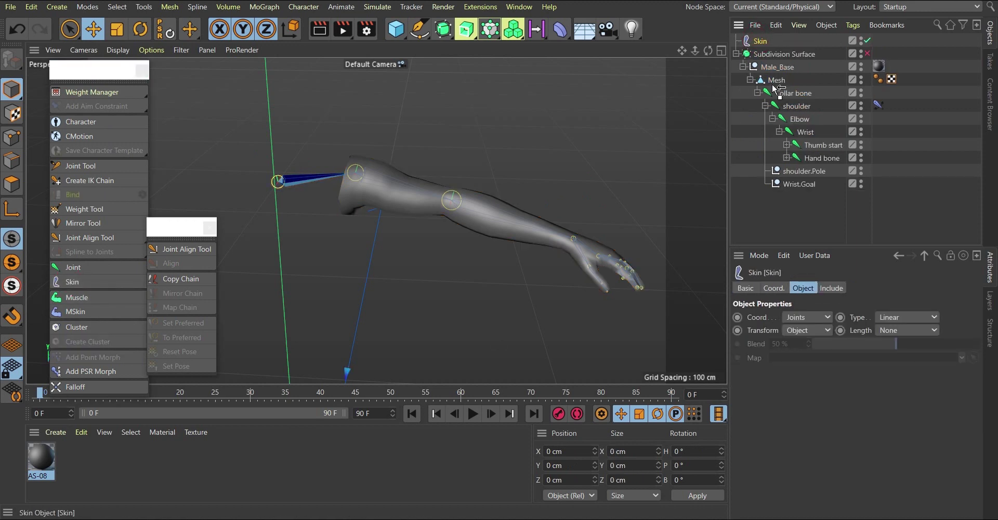
left_click_drag(775, 89, 775, 87)
left_click(783, 69)
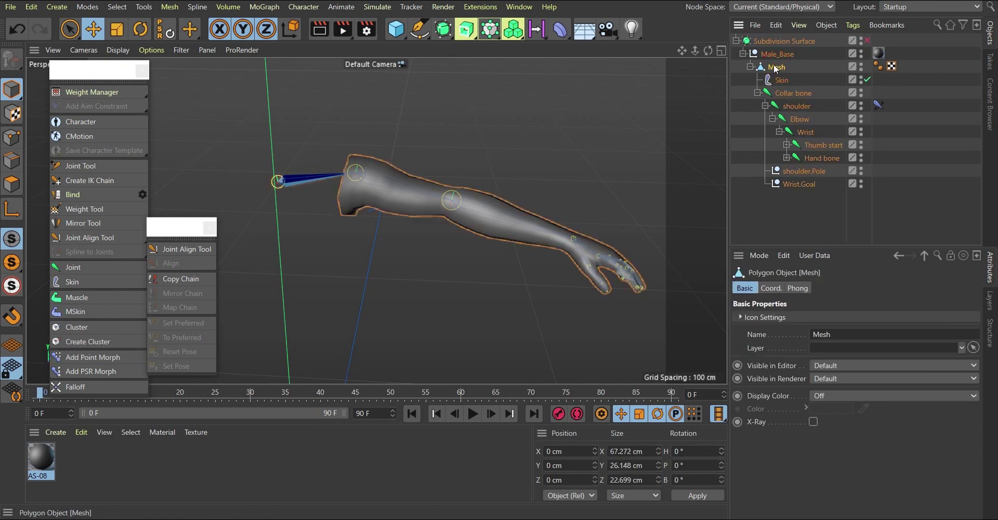
left_click(781, 82)
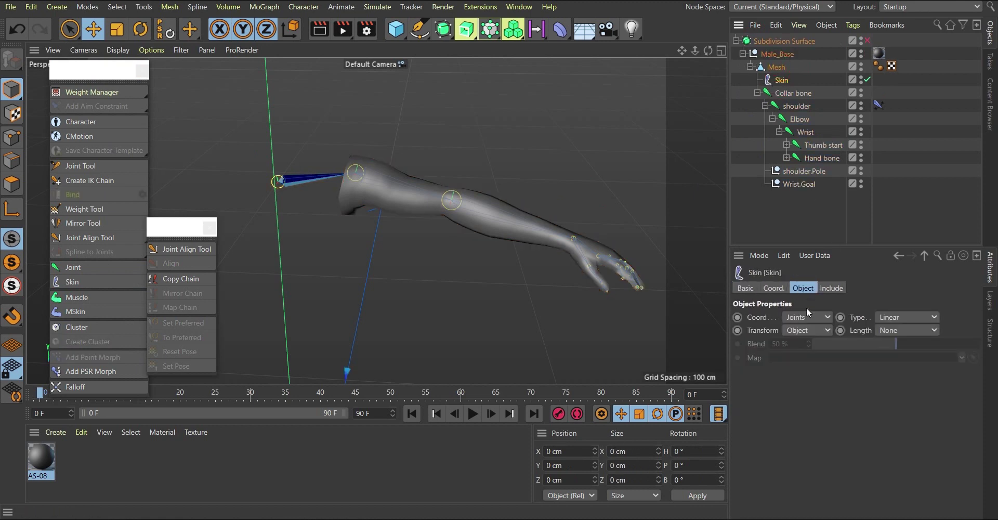
left_click(830, 289)
left_click(805, 288)
left_click(774, 288)
left_click(831, 288)
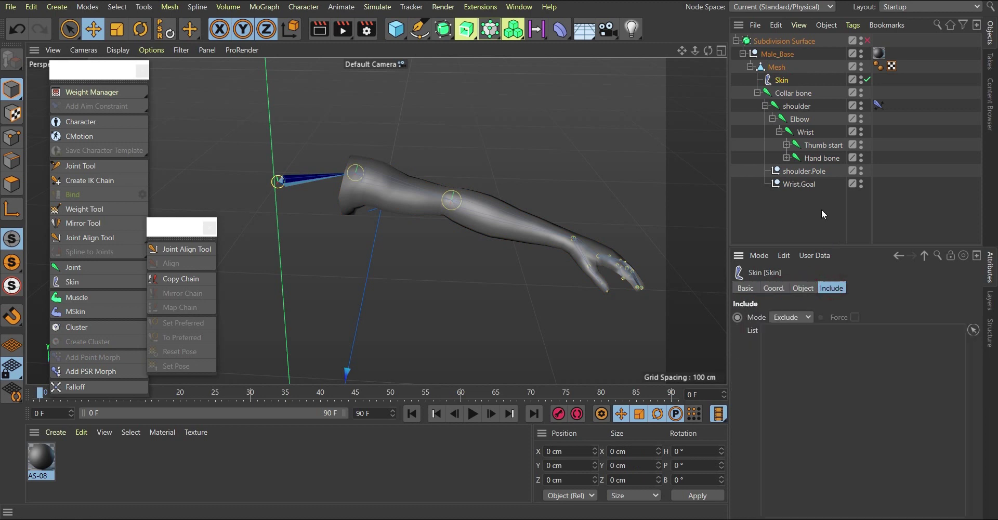
Step: Add a Weight rigging tag to the Mesh object
left_click(774, 69)
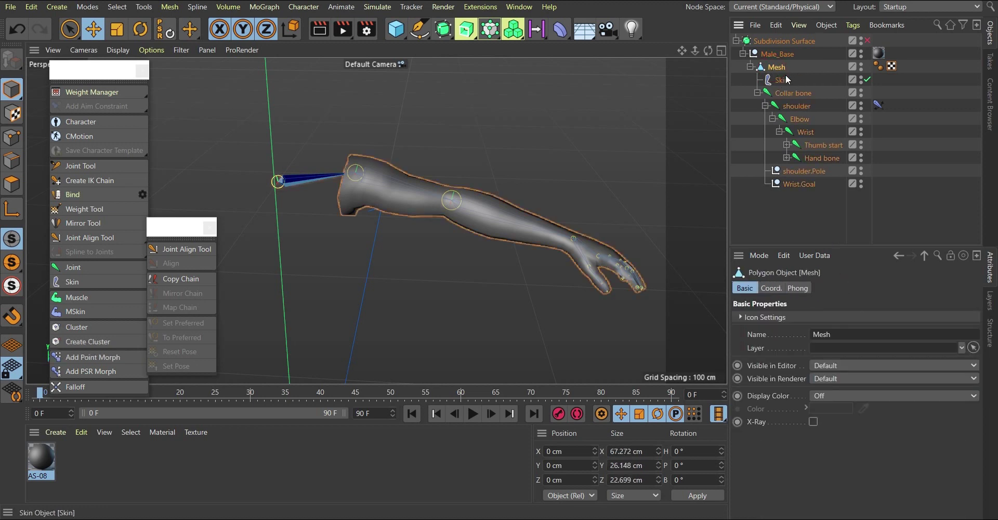
left_click(853, 26)
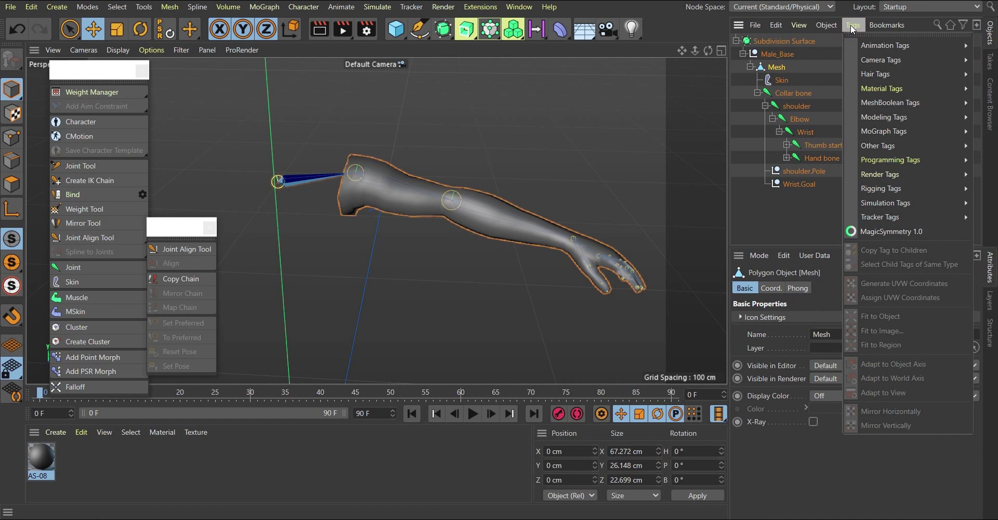
mouse_move(883, 25)
mouse_move(853, 25)
mouse_move(871, 189)
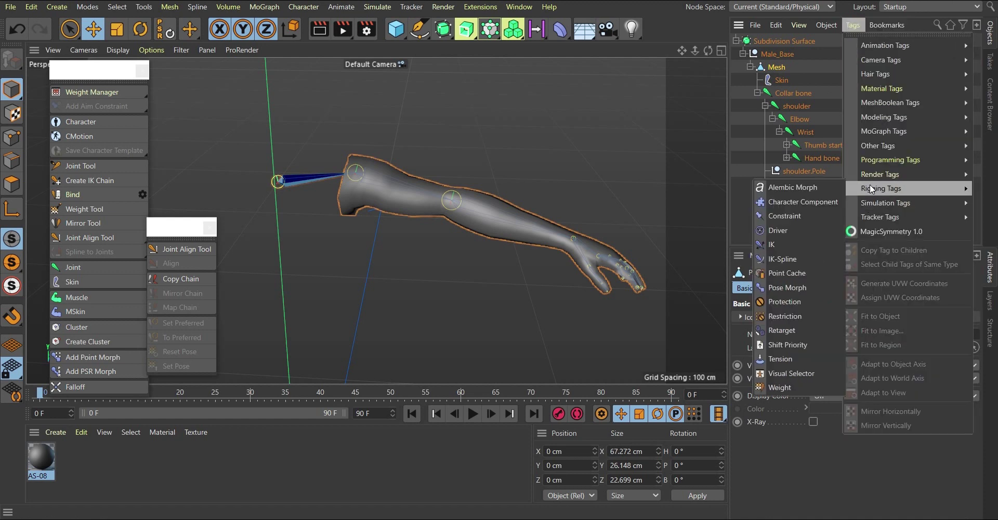
left_click(784, 387)
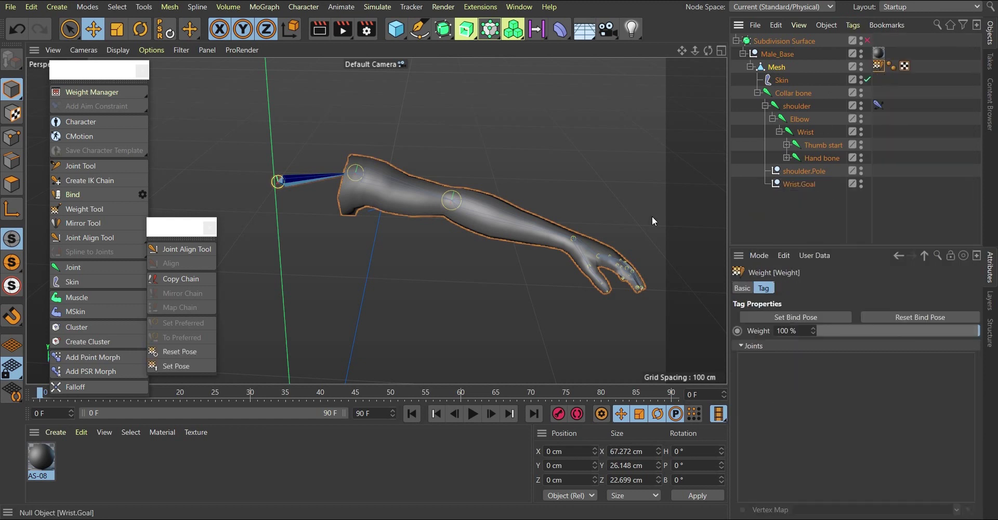
Step: Try moving the Wrist.Goal null to test whether the arm mesh follows the joints
left_click(794, 184)
left_click_drag(591, 223, 567, 213)
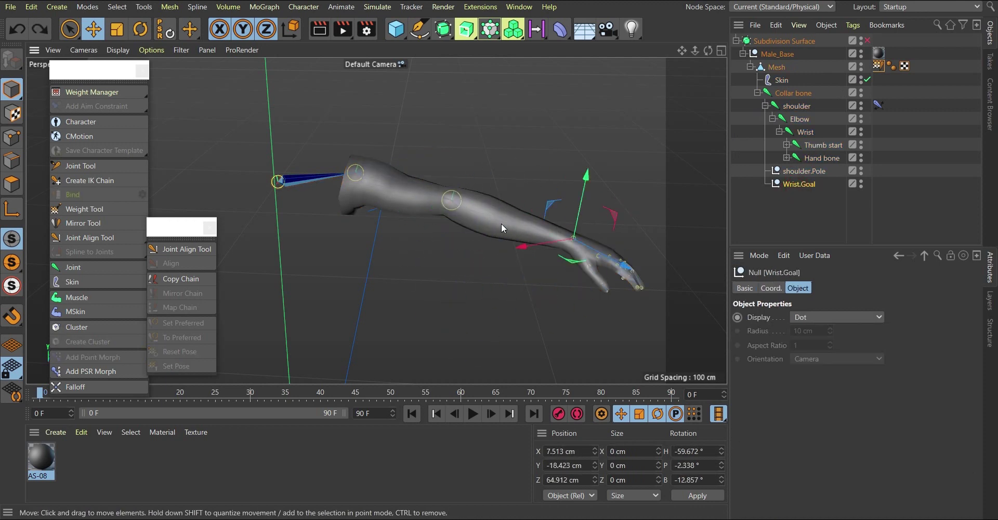
left_click_drag(516, 238, 499, 265, "alt")
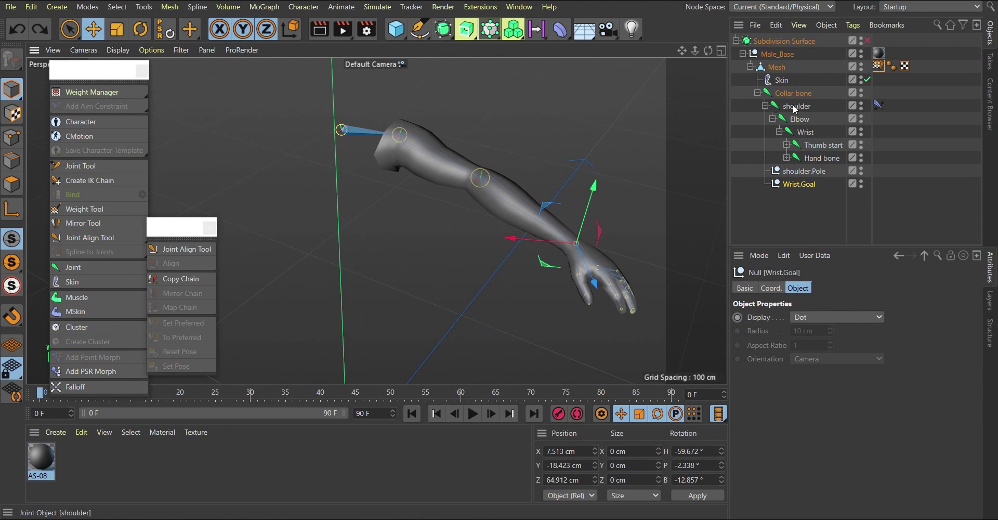
Step: Lock the attributes view on the Mesh's Weight tag and add all joints of the Collar bone hierarchy to its Joints list
left_click(878, 66)
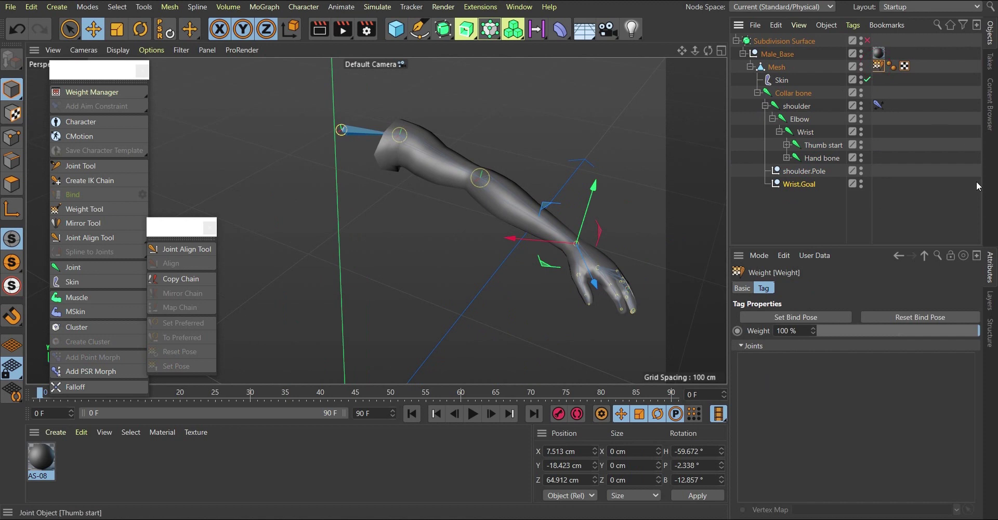
left_click(950, 255)
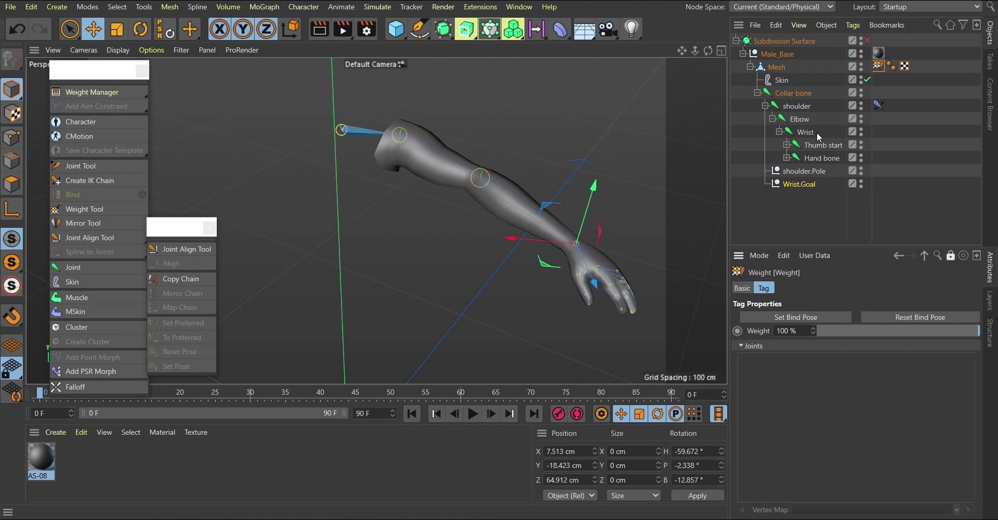
left_click(791, 95)
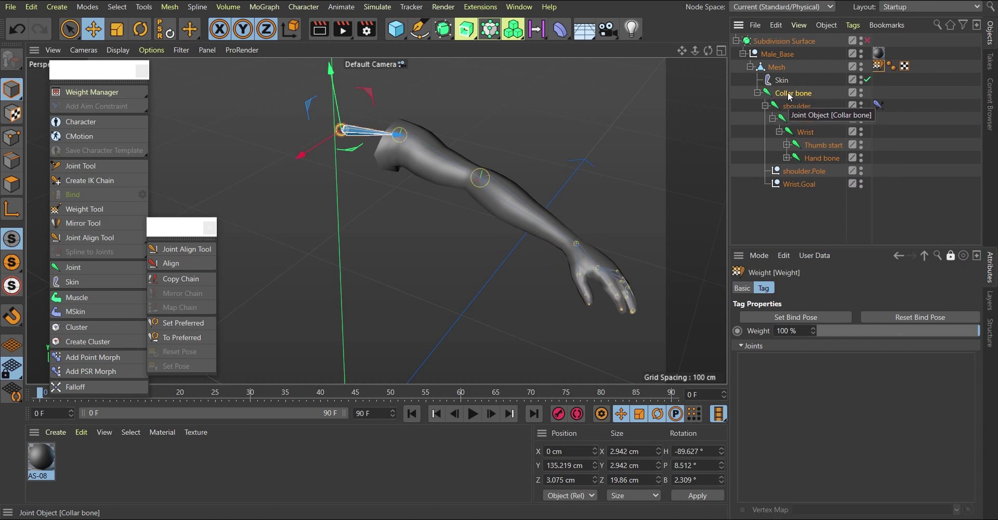
left_click(800, 117)
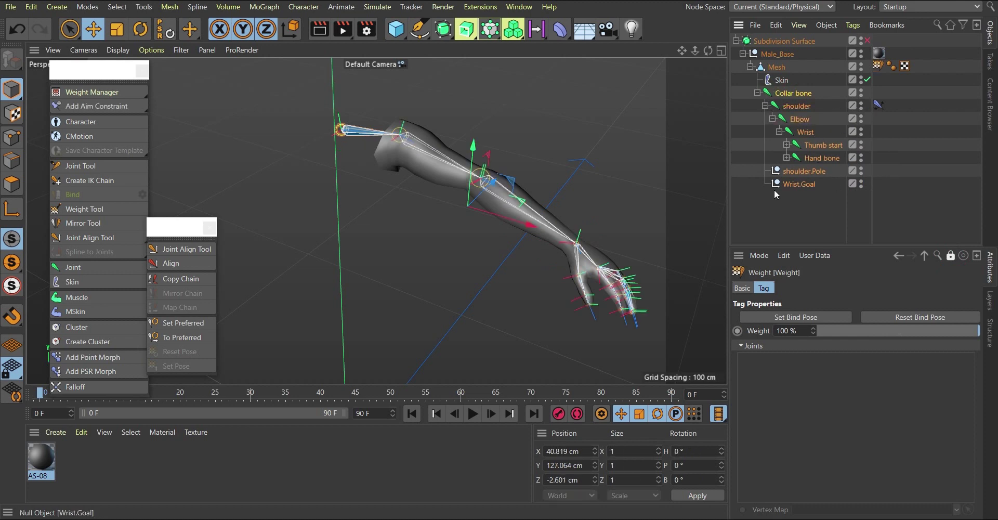
left_click(787, 158)
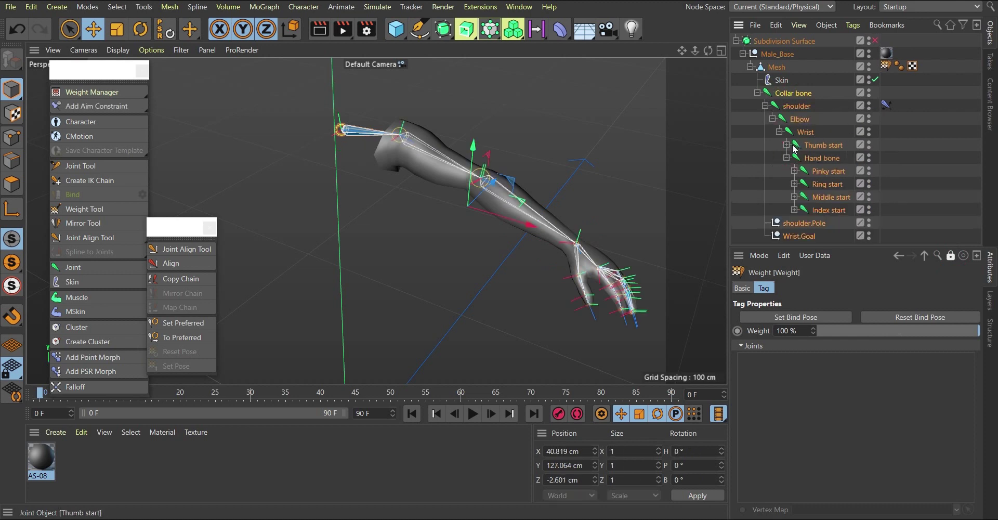
left_click(795, 171)
left_click(795, 210)
scroll(794, 134, "down", 3)
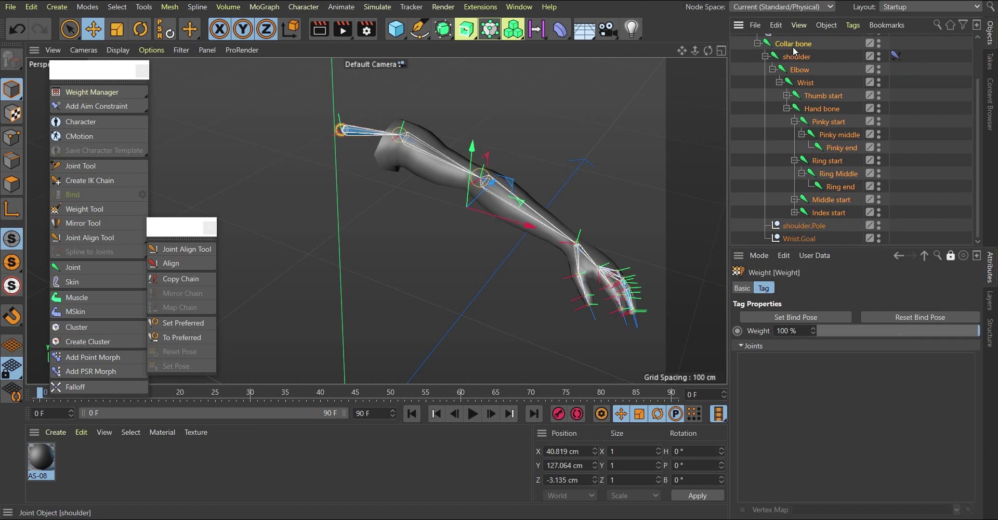
left_click_drag(790, 377, 790, 377)
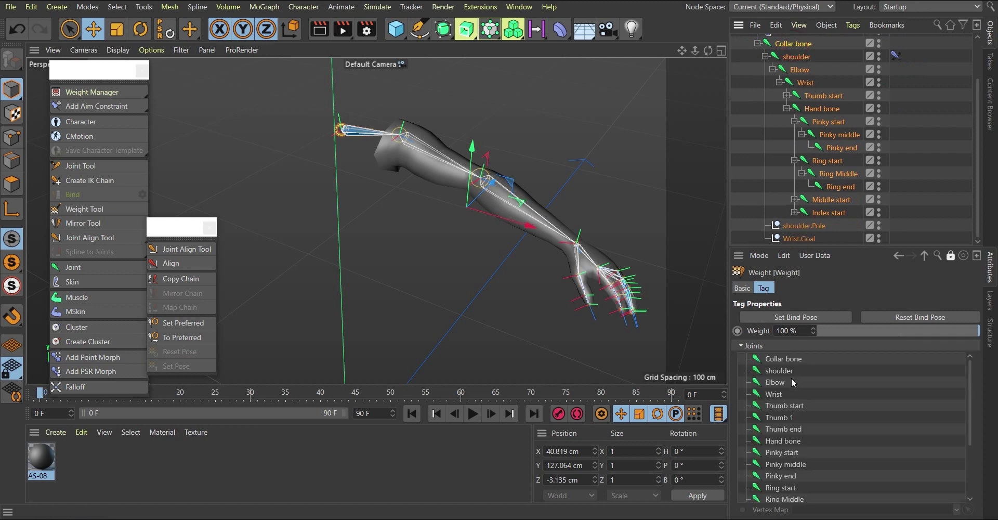
scroll(800, 425, "down", 3)
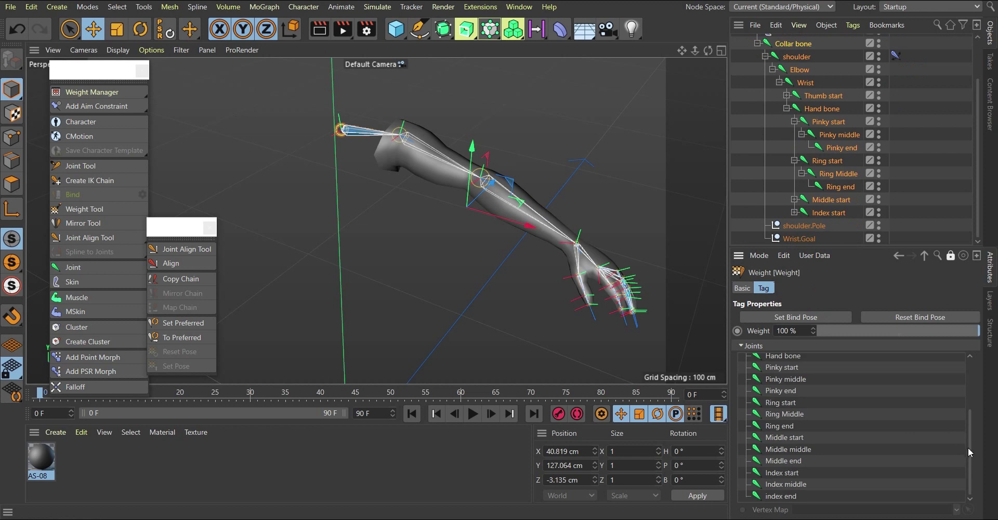
left_click_drag(968, 446, 970, 390)
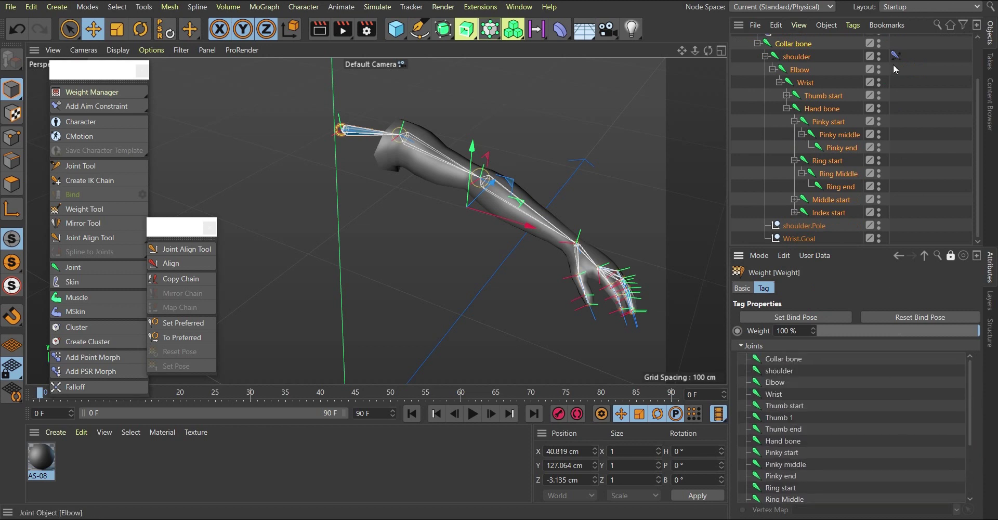
Step: Collapse the shoulder branch of the joint hierarchy and select the Wrist.Goal null
left_click(758, 43)
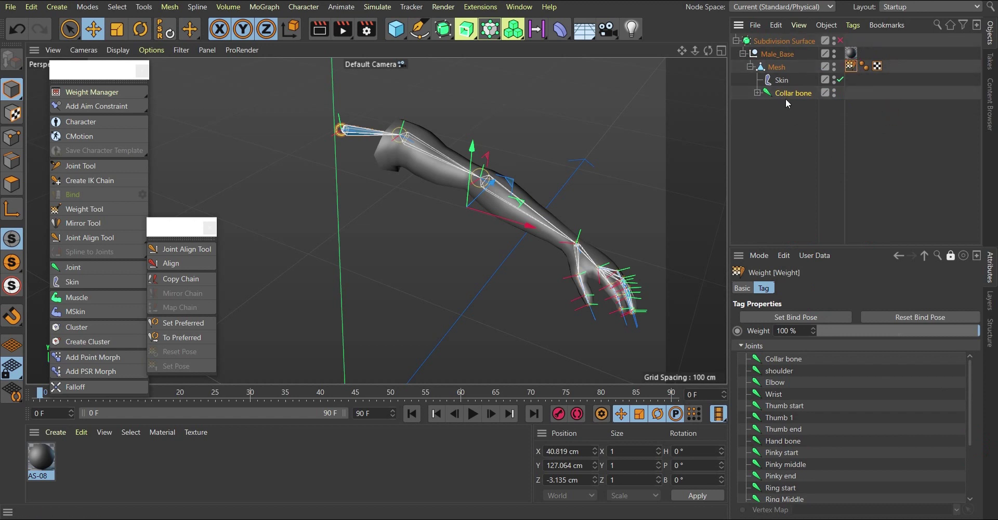
left_click(757, 93)
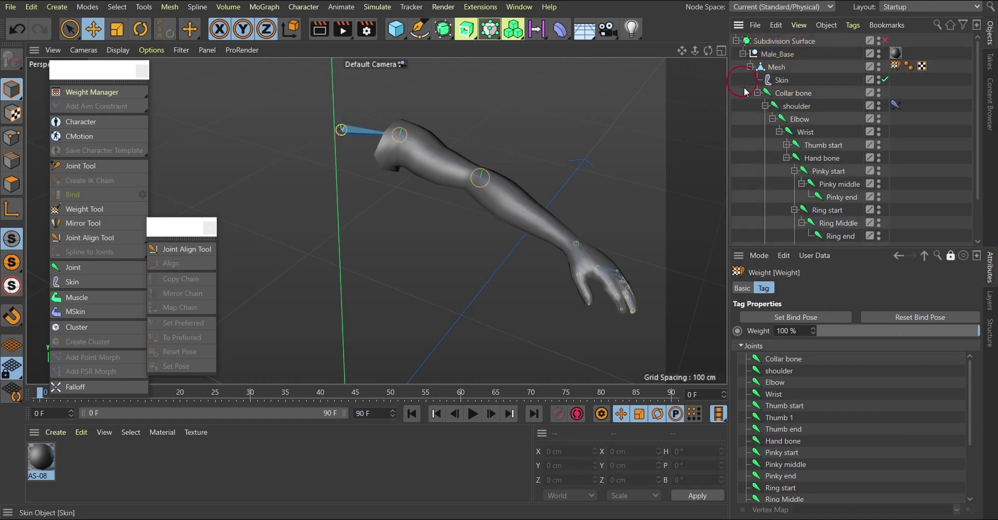
left_click(765, 106)
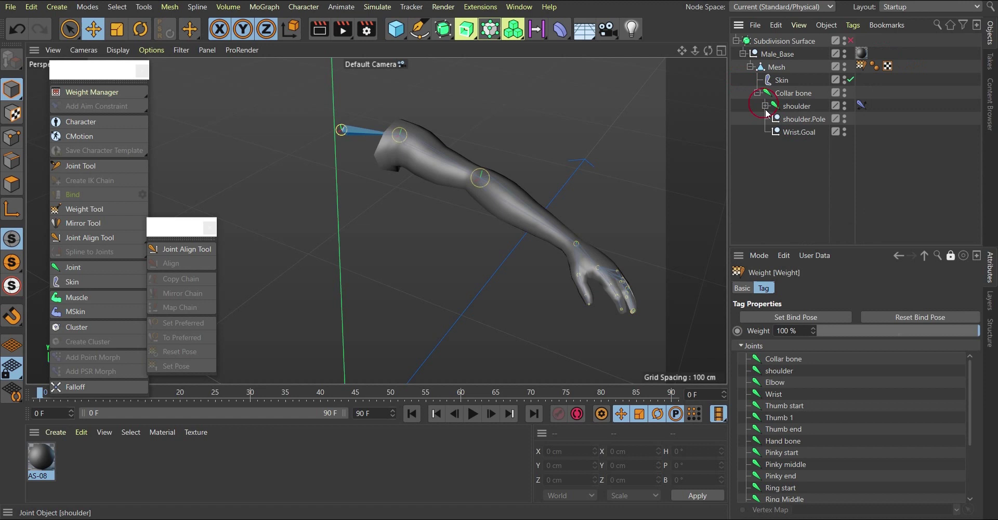
left_click(801, 133)
left_click_drag(650, 239, 619, 261)
right_click_drag(619, 260, 585, 298, "alt")
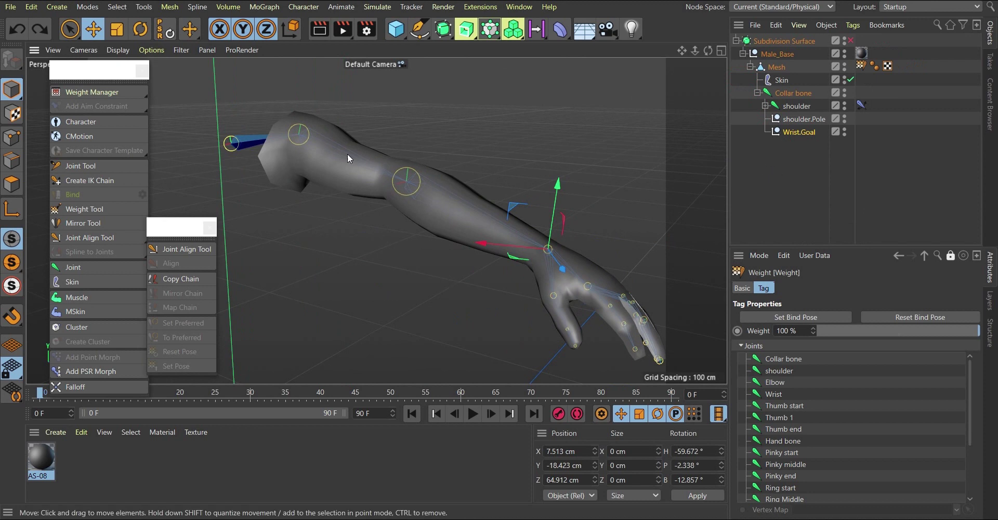
scroll(380, 164, "down", 3)
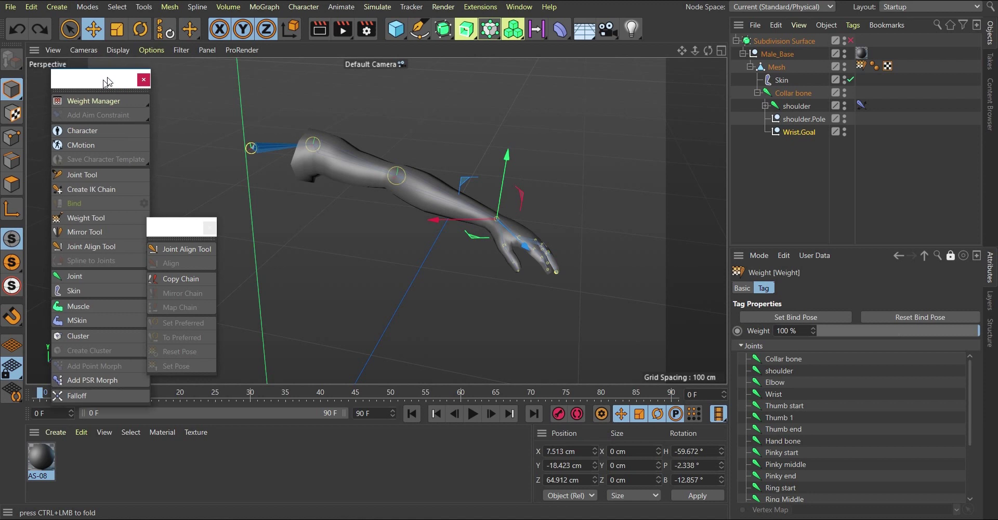
Step: Open the Weight Manager, list the joints of the Mesh's Weight tag, and move the window clear of the arm
left_click(79, 92)
left_click_drag(248, 88, 404, 108)
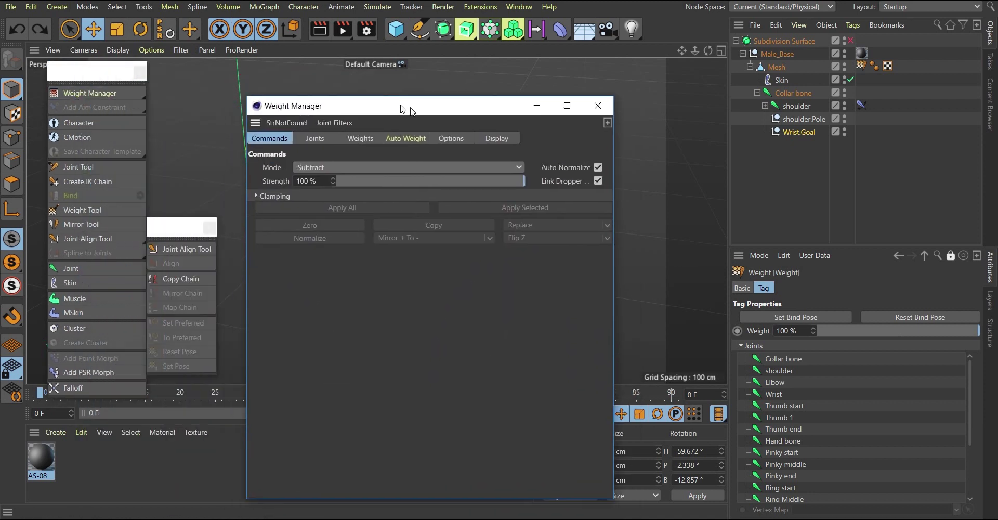
left_click(303, 136)
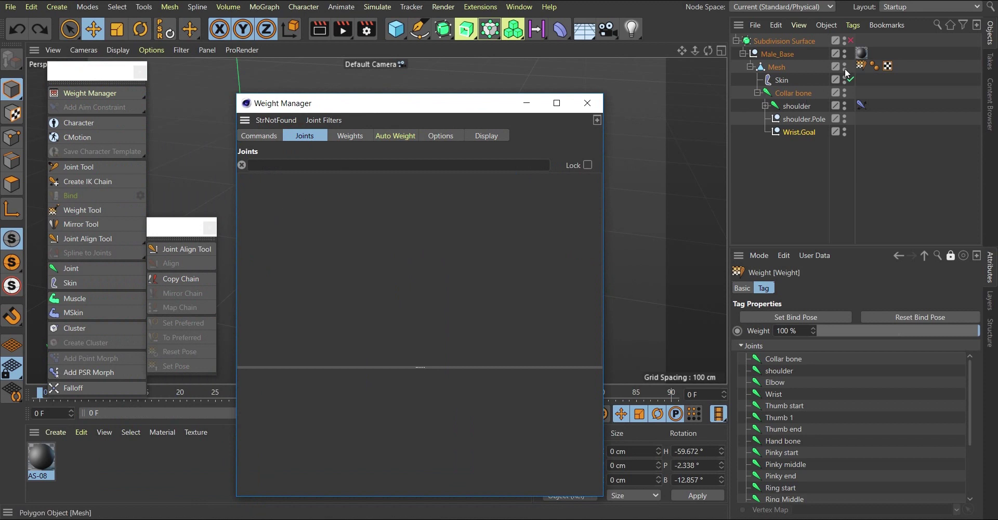
left_click(862, 66)
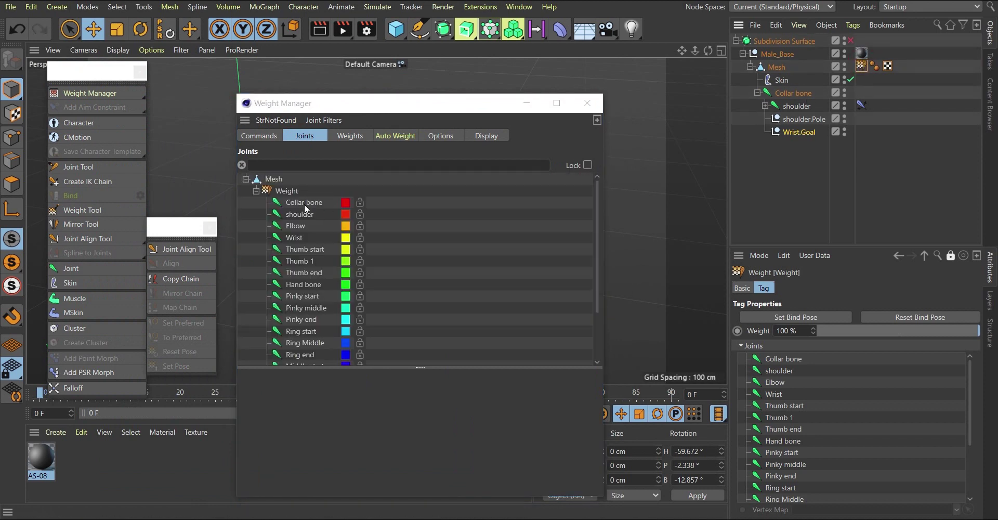
left_click_drag(380, 110, 732, 171)
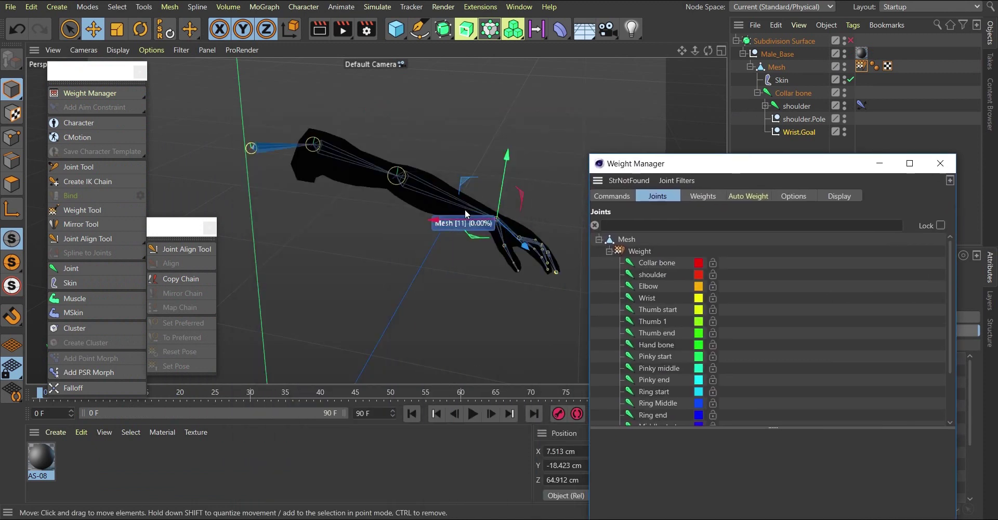
Step: Select the whole Weight entry in the joint list and examine the joint colours and mesh weighting along the arm
left_click_drag(518, 207, 512, 210, "alt")
left_click_drag(377, 220, 392, 213, "alt")
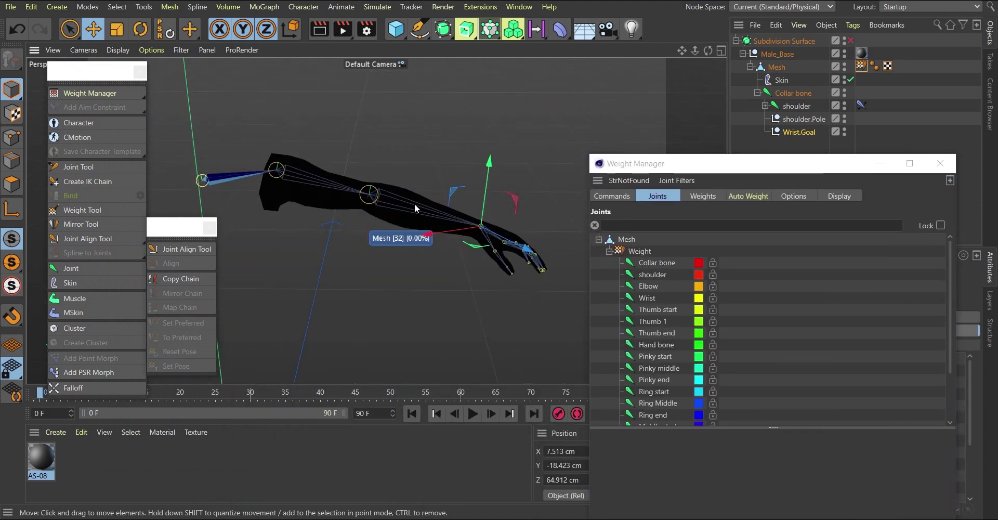
right_click_drag(414, 200, 416, 183, "alt")
left_click_drag(416, 182, 423, 184, "alt")
left_click(639, 251)
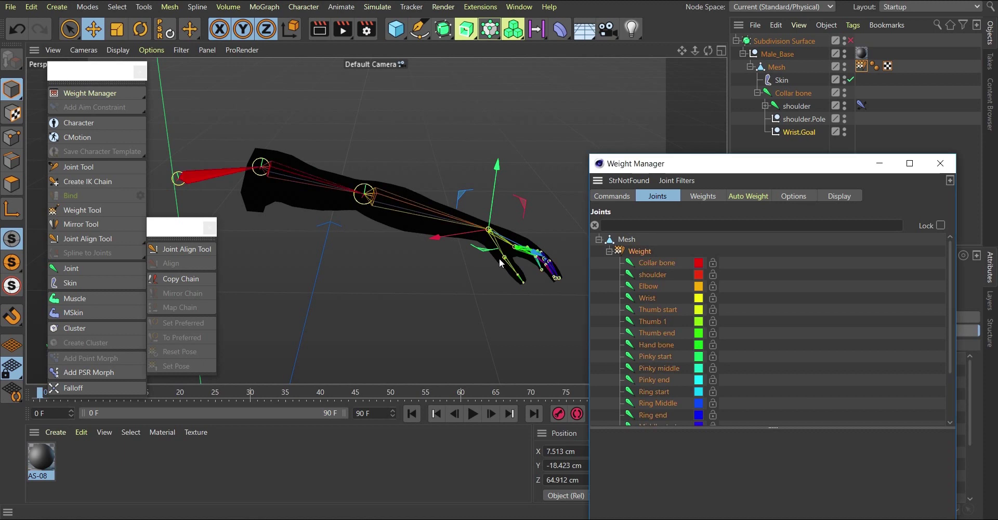
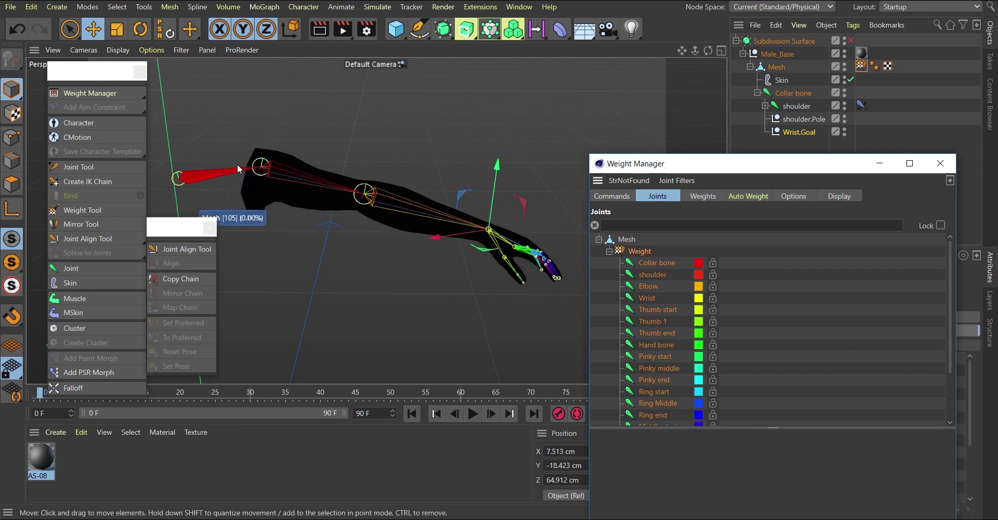
left_click_drag(364, 204, 324, 181, "alt")
scroll(311, 162, "up", 3)
middle_click_drag(290, 180, 351, 197, "alt")
mouse_move(315, 193)
left_mouse_down("alt")
mouse_move(323, 182)
mouse_move(334, 197)
left_mouse_up("alt")
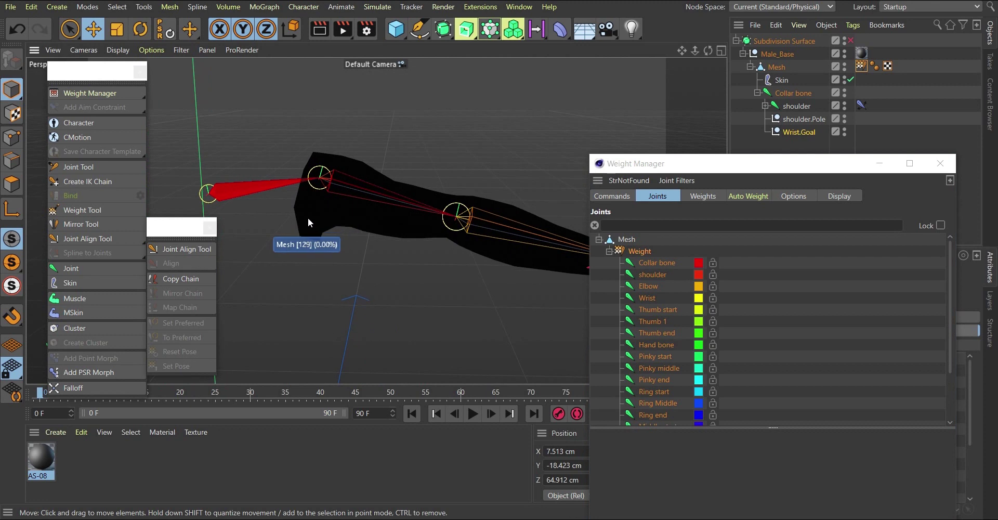
Step: Select the Mesh in polygon mode and loop-select the ring of polygons at the arm's open shoulder end
left_click(656, 261)
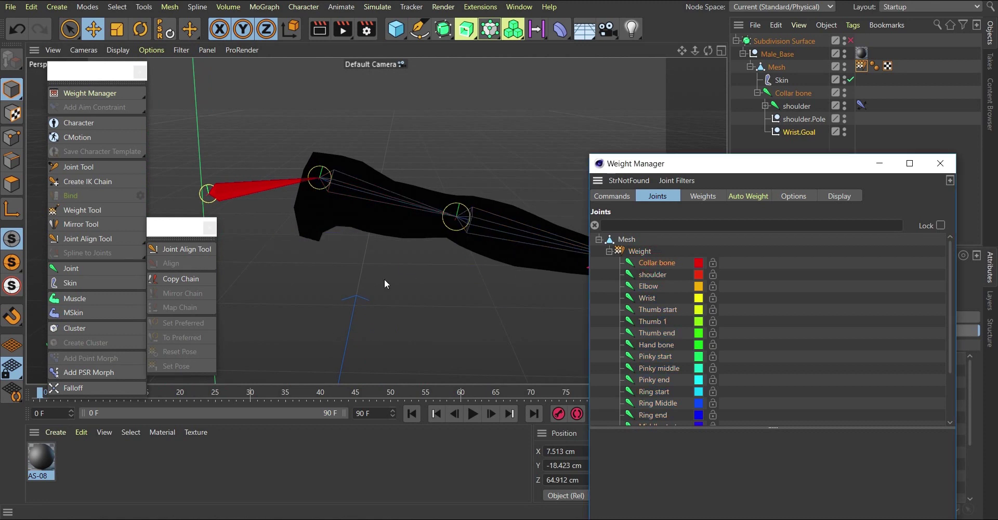
left_click(770, 67)
left_click(765, 96, "ctrl")
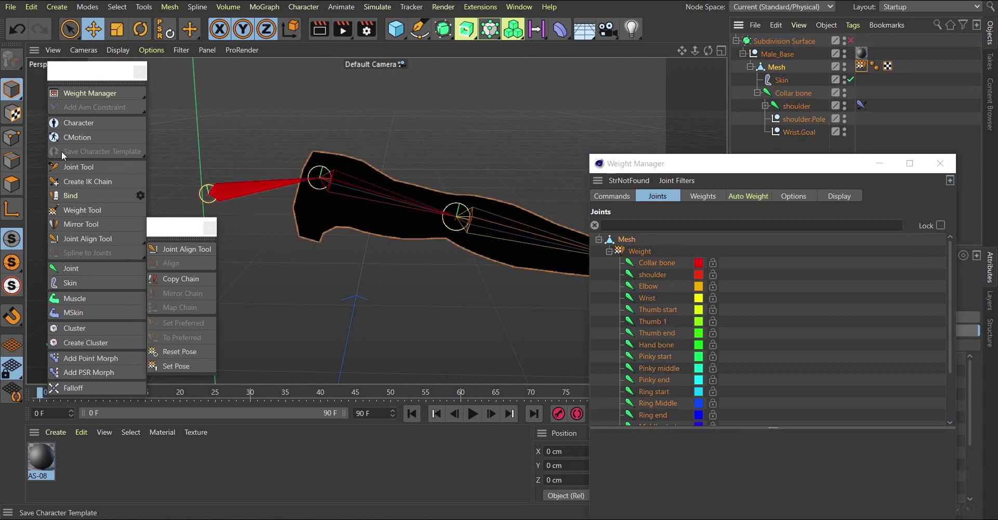
left_click(11, 186)
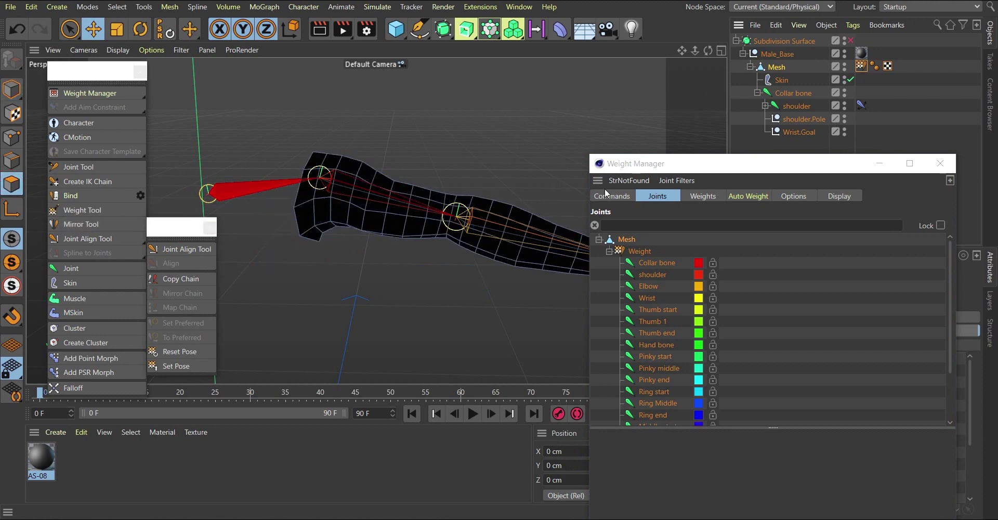
key("u")
key("l")
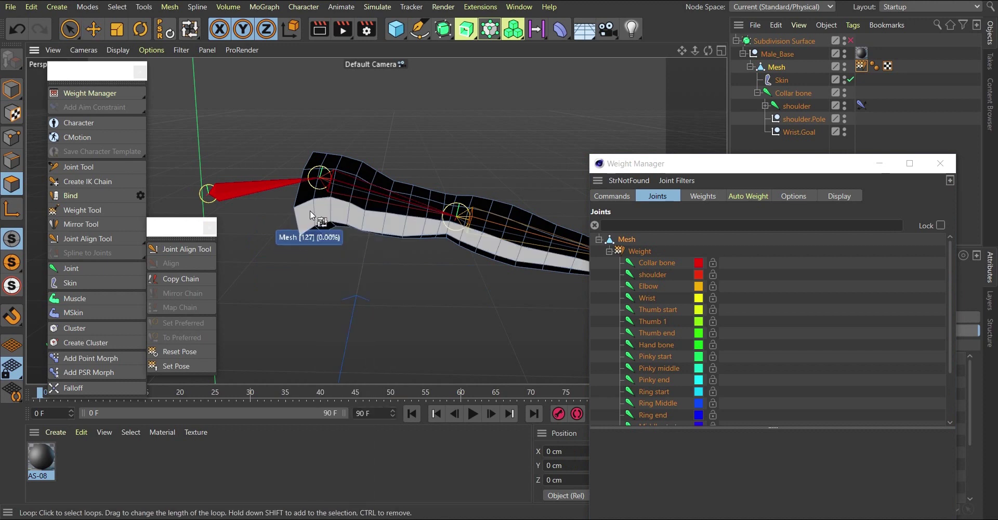
left_click(307, 205)
left_click_drag(338, 228, 318, 255, "alt")
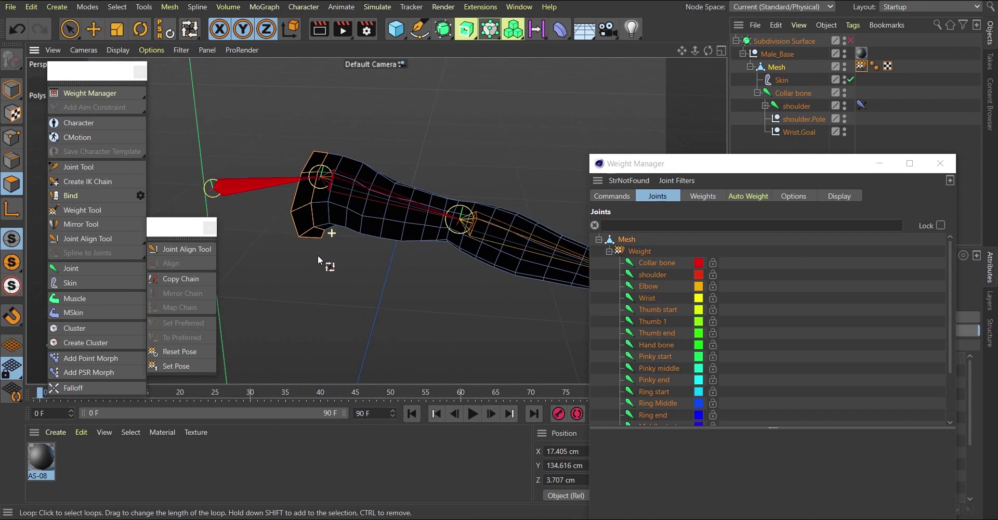
Step: Apply Collar bone weight to the selected polygon loop using Absolute mode at 100 % strength
left_click(653, 261)
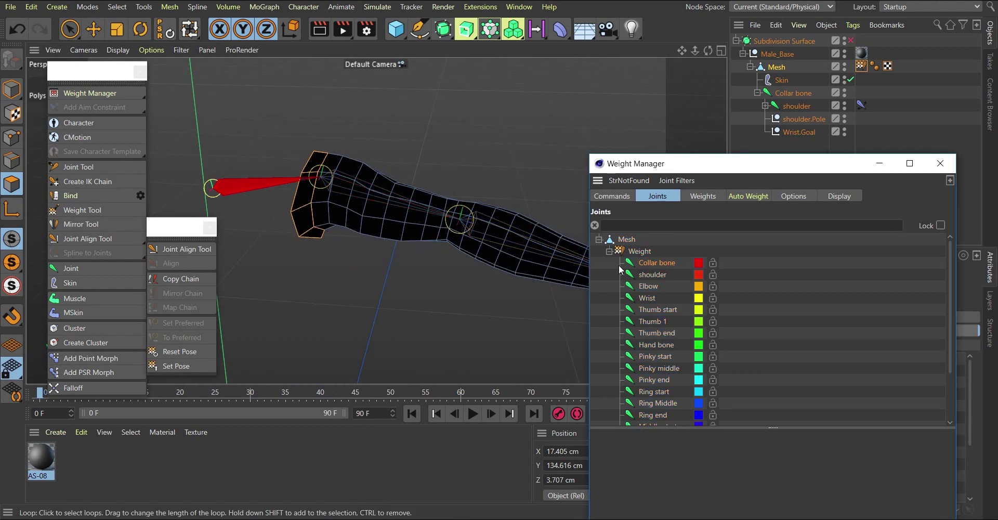
left_click(614, 197)
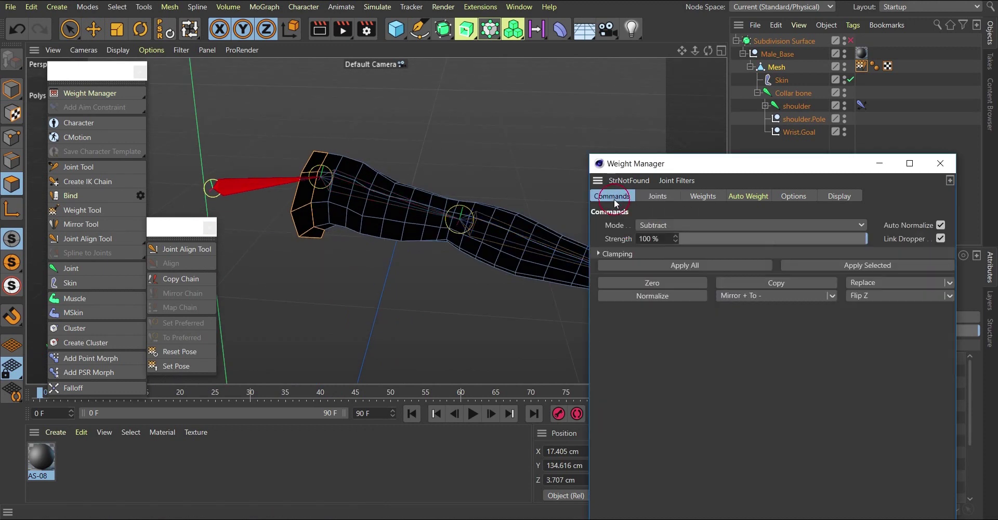
left_click(669, 225)
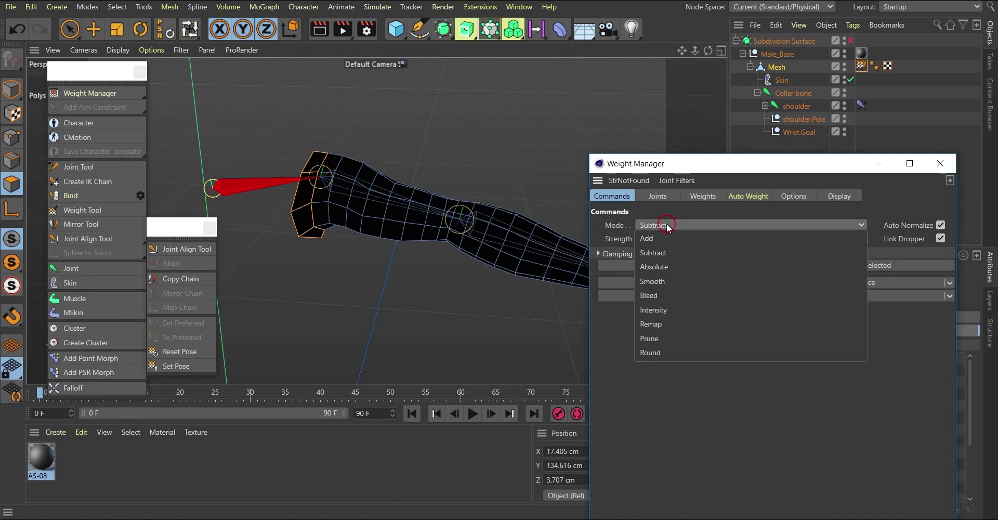
left_click(659, 270)
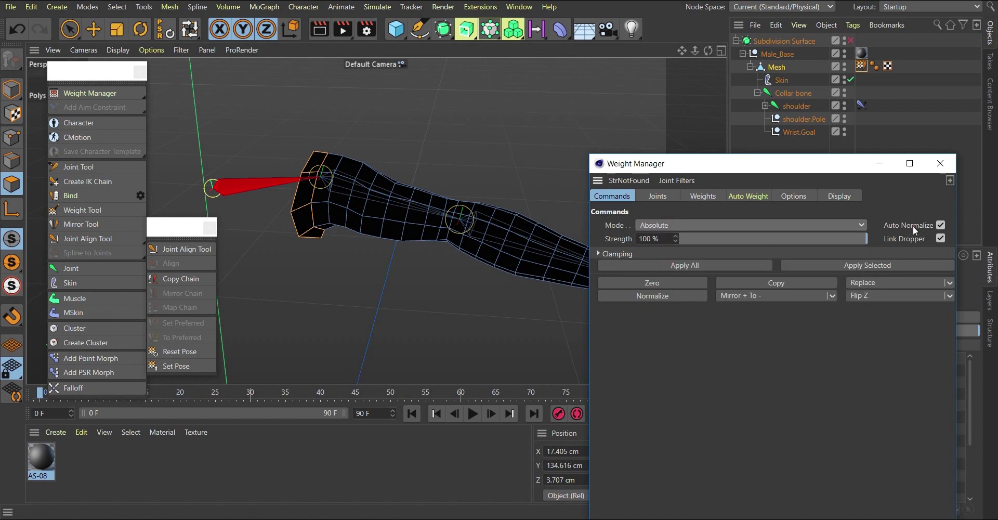
left_click(850, 264)
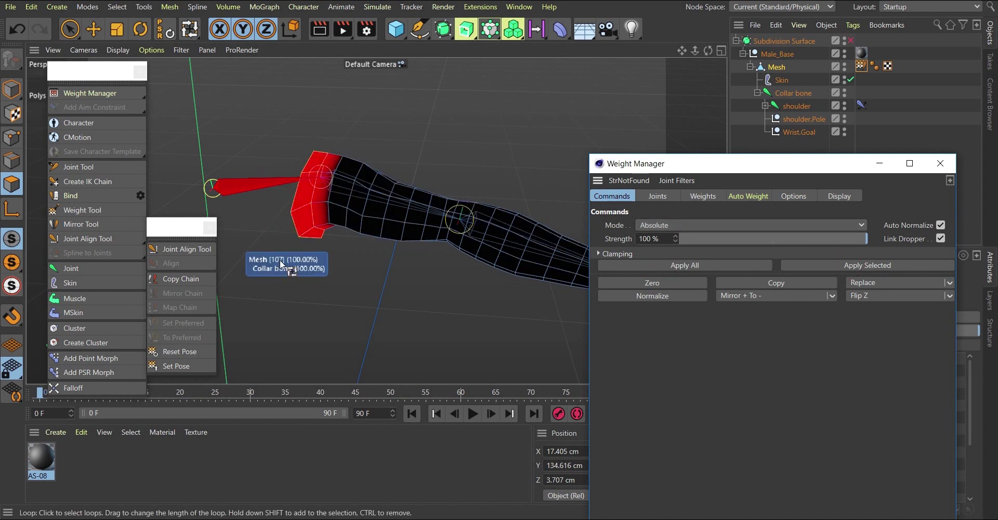
left_click_drag(301, 251, 330, 240, "alt")
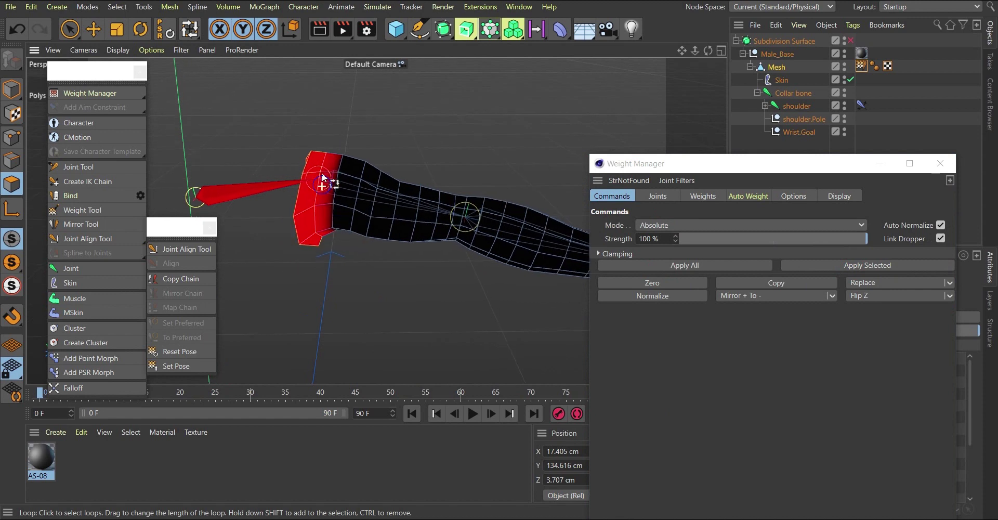
Step: Make the shoulder joint active in the Weight Manager's joint list and move the window clear of the arm
scroll(322, 177, "up", 3)
left_click_drag(715, 164, 474, 203)
left_click(416, 237)
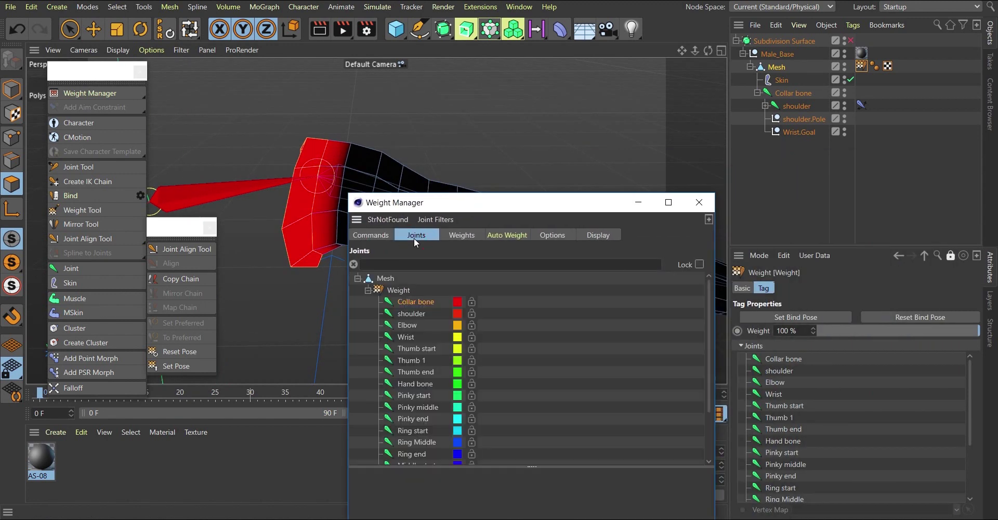
left_click(412, 313)
left_click_drag(473, 210, 598, 388)
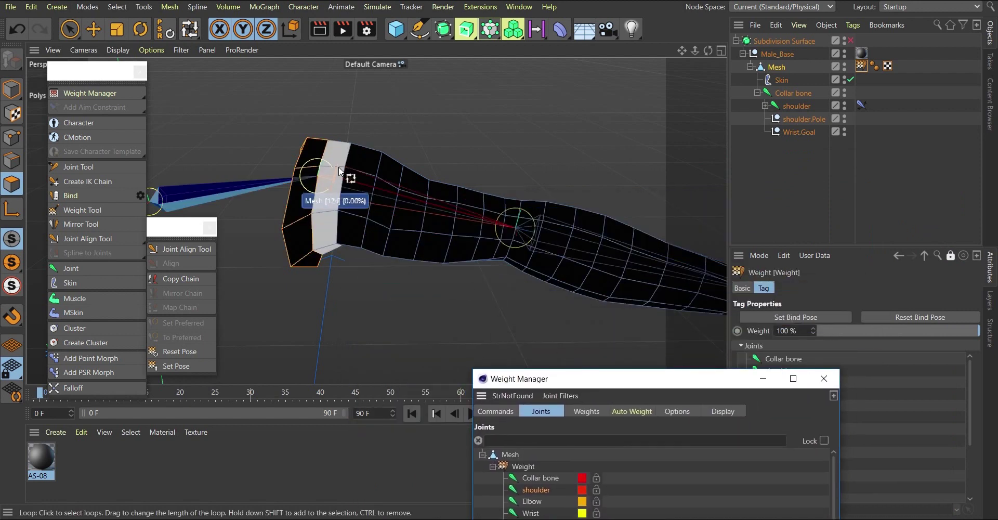
Step: Loop-select the polygon ring next to the collar bone ring, and fill-select the rest of the arm down to the fingertips
scroll(289, 201, "up", 5)
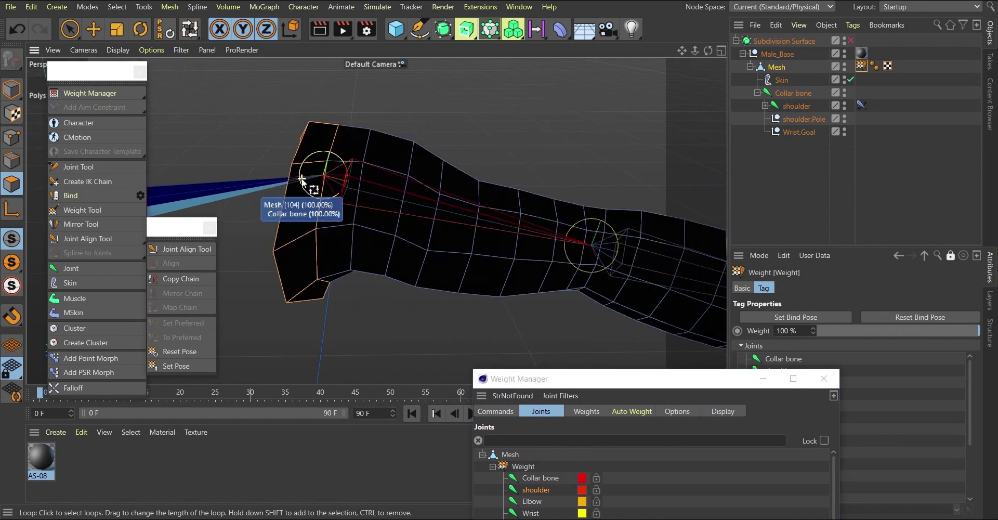
left_click_drag(335, 164, 342, 190, "alt")
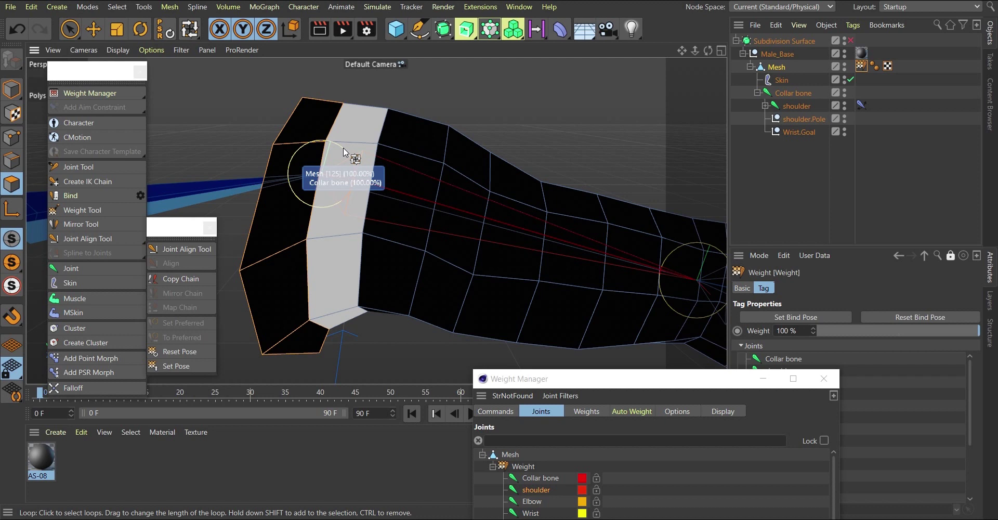
right_click(343, 148)
key("Escape")
left_click(344, 166)
scroll(270, 179, "down", 4)
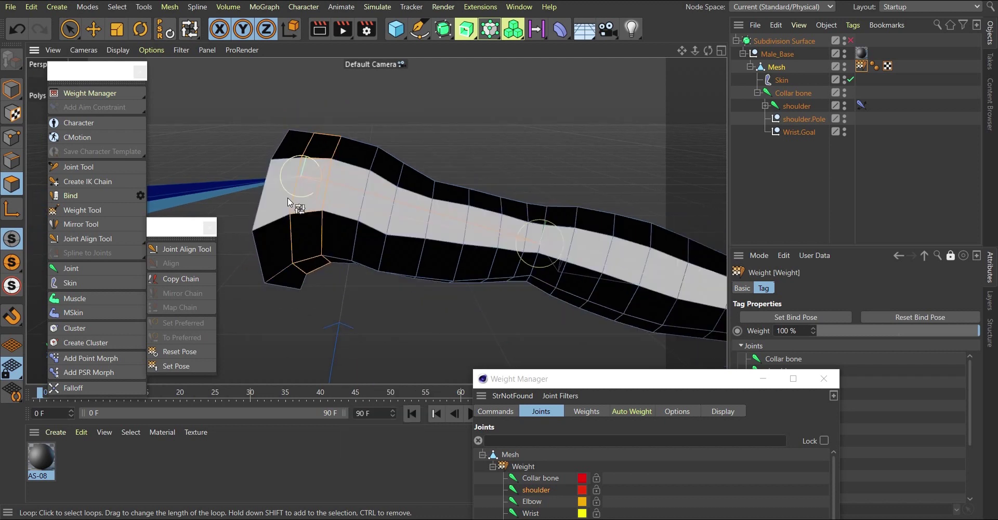
key("u")
key("f")
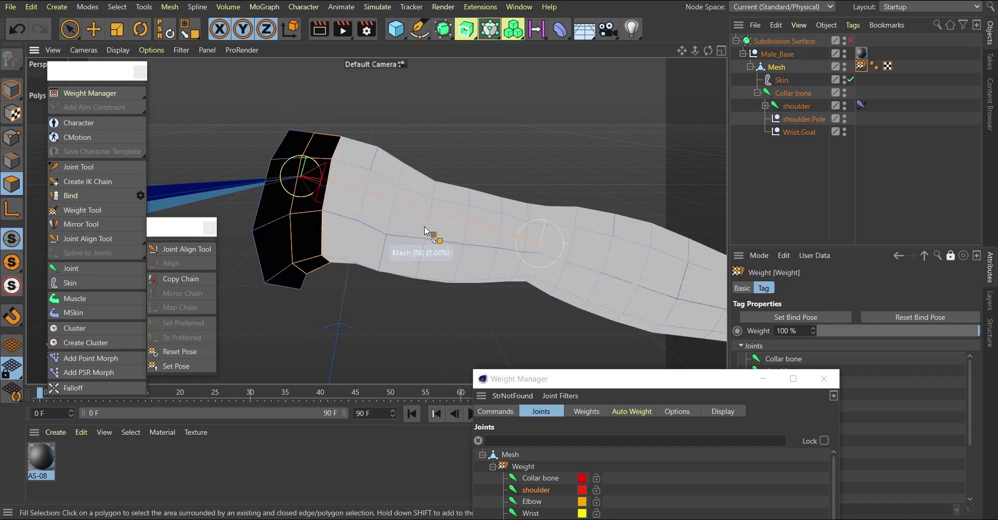
left_click(410, 213)
scroll(311, 214, "down", 3)
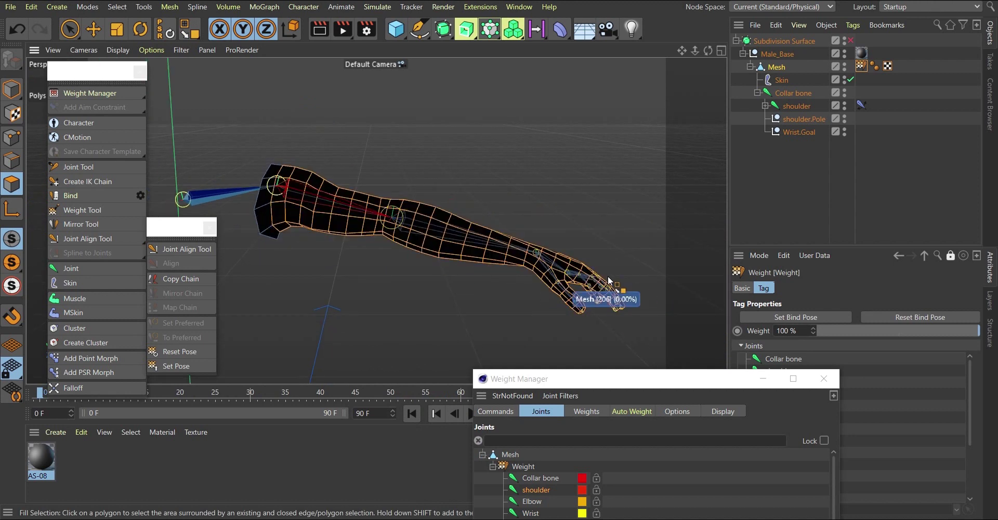
Step: Apply shoulder weight to the selected arm polygons using Absolute mode at 100 % strength
left_click_drag(609, 382, 632, 302)
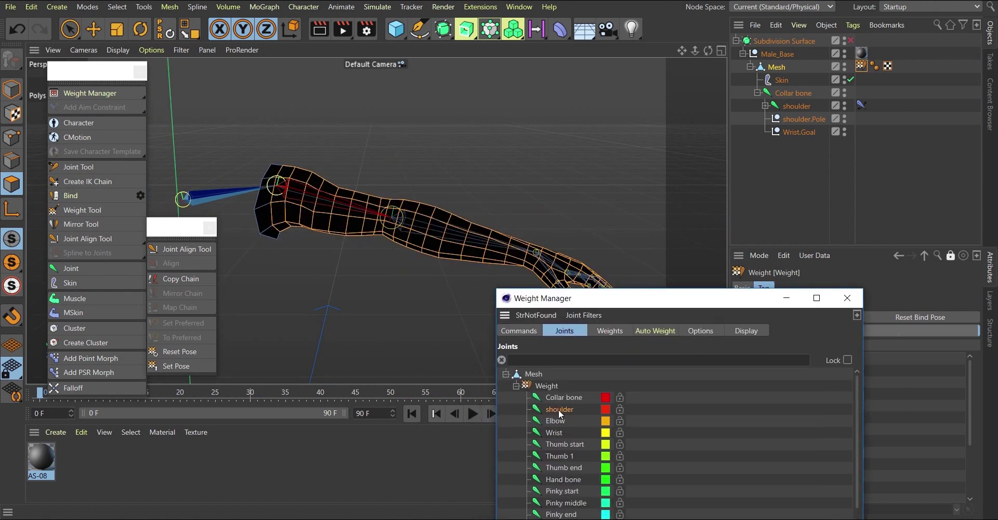
left_click(523, 331)
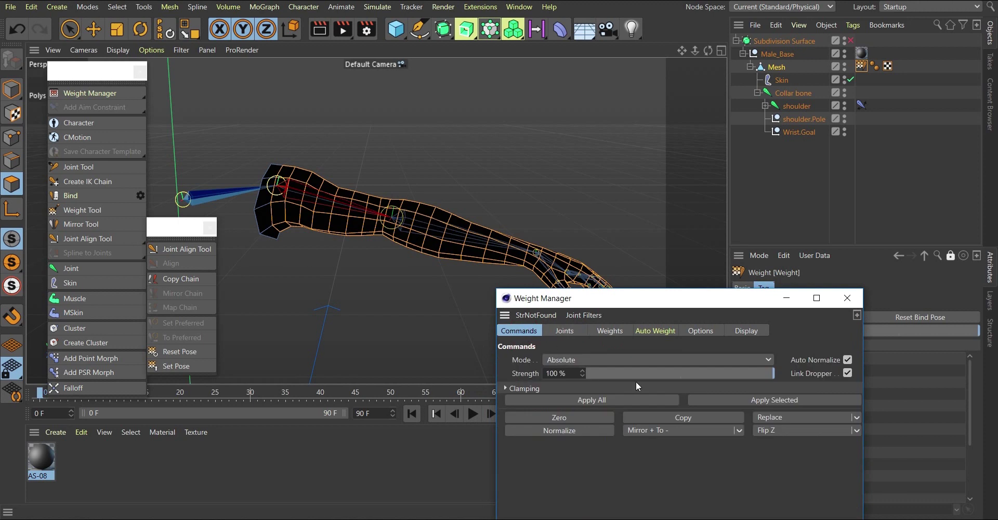
left_click(732, 400)
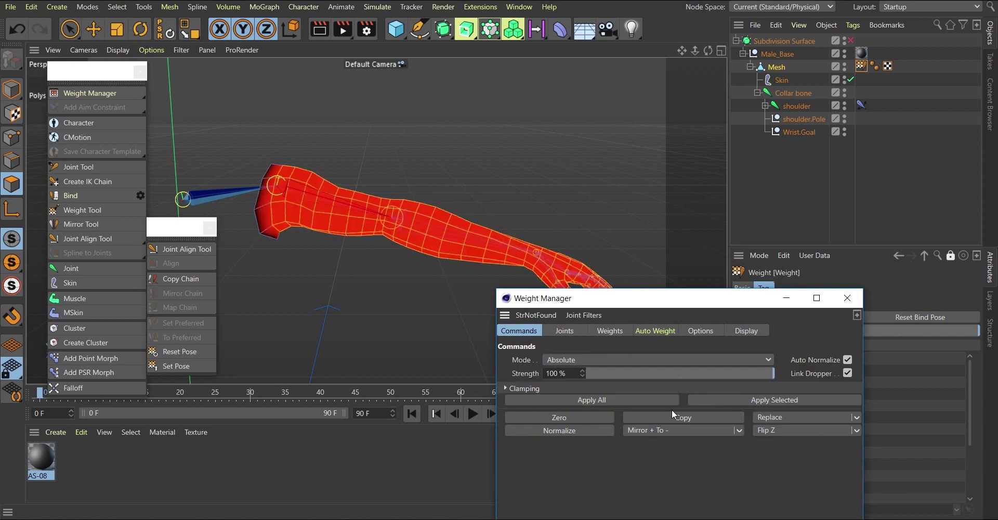
scroll(271, 191, "up", 4)
scroll(271, 191, "down", 2)
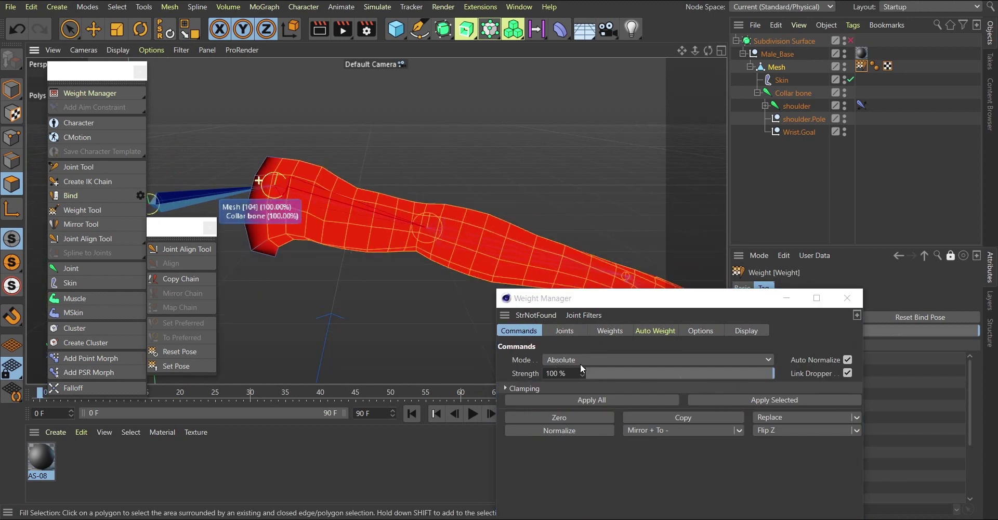
Step: Make the Elbow joint active and select all polygons from the elbow loop down to the fingertips with Loop and Fill Selection
left_click(661, 301)
left_click_drag(661, 303, 695, 253)
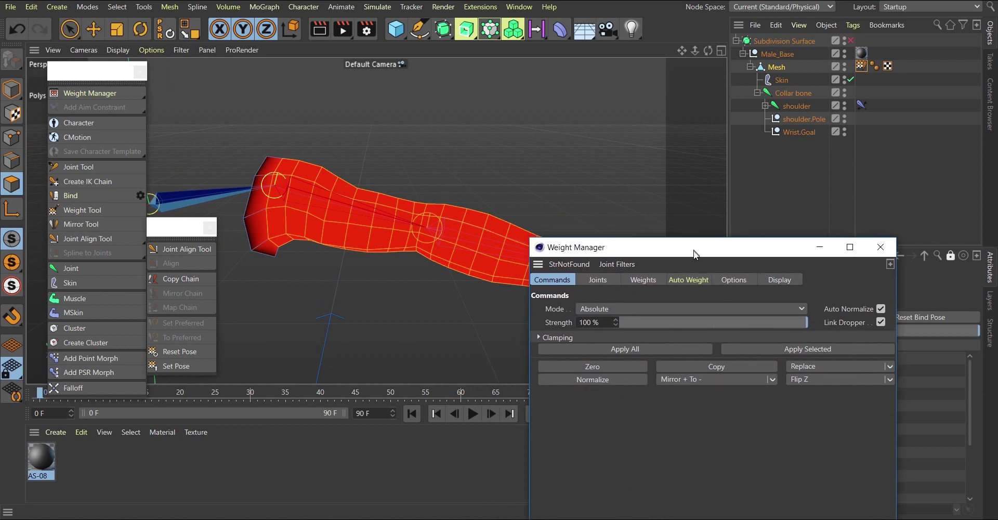
left_click(593, 282)
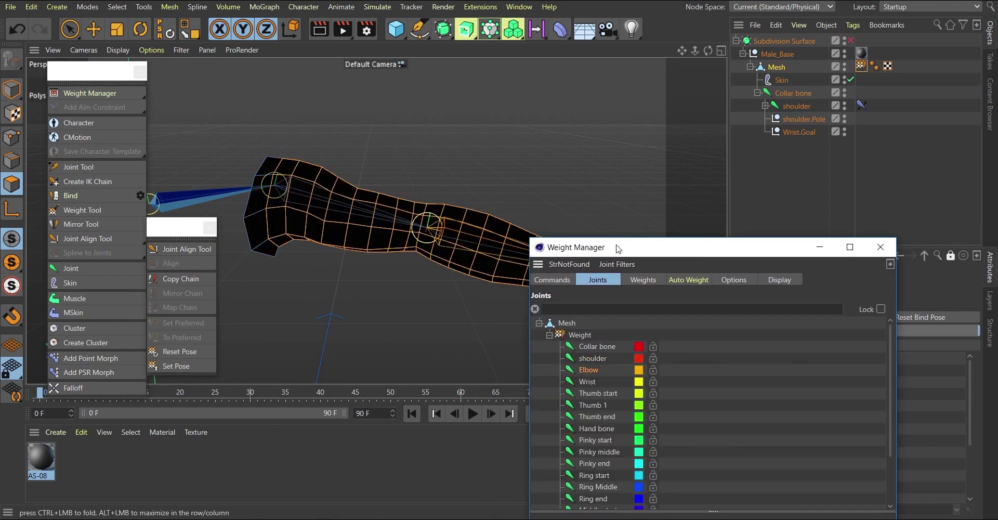
left_click_drag(622, 254, 552, 403)
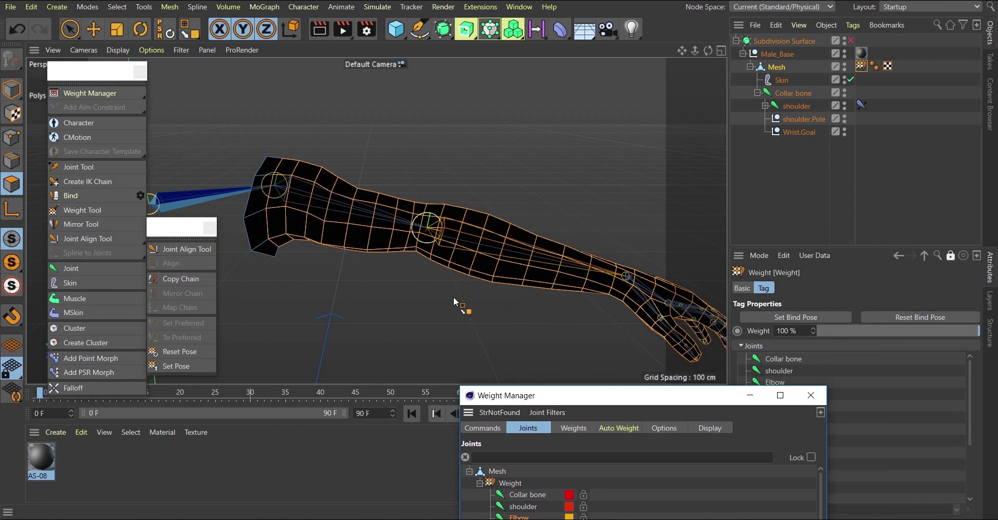
scroll(428, 227, "up", 5)
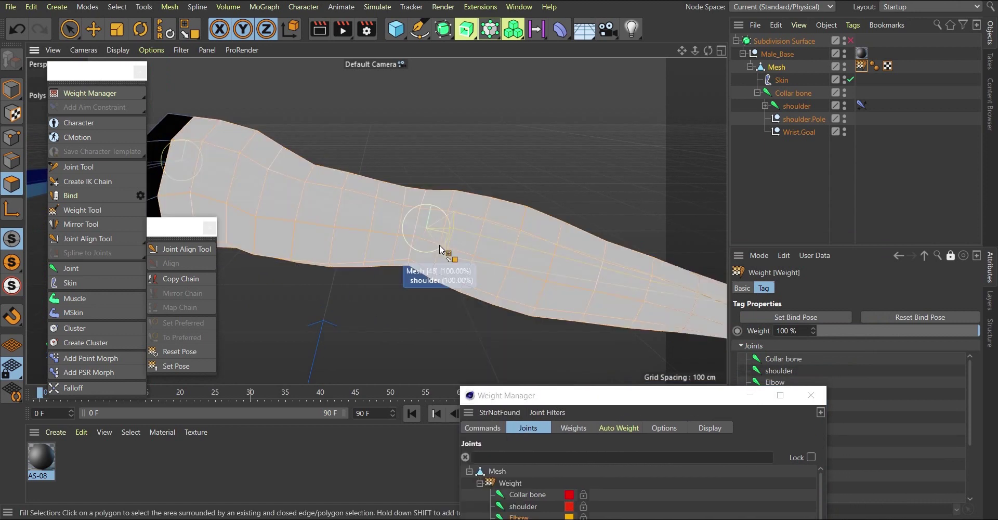
key("u")
key("l")
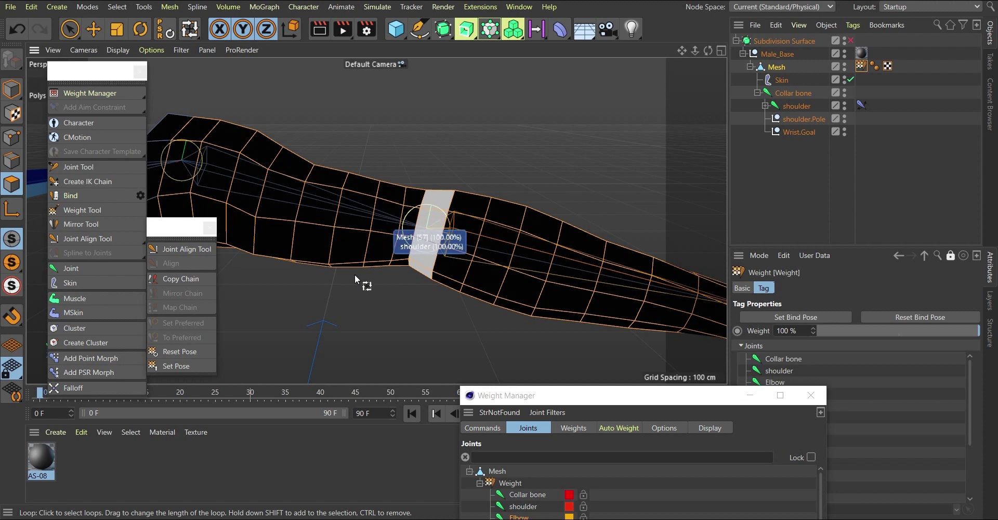
key("u")
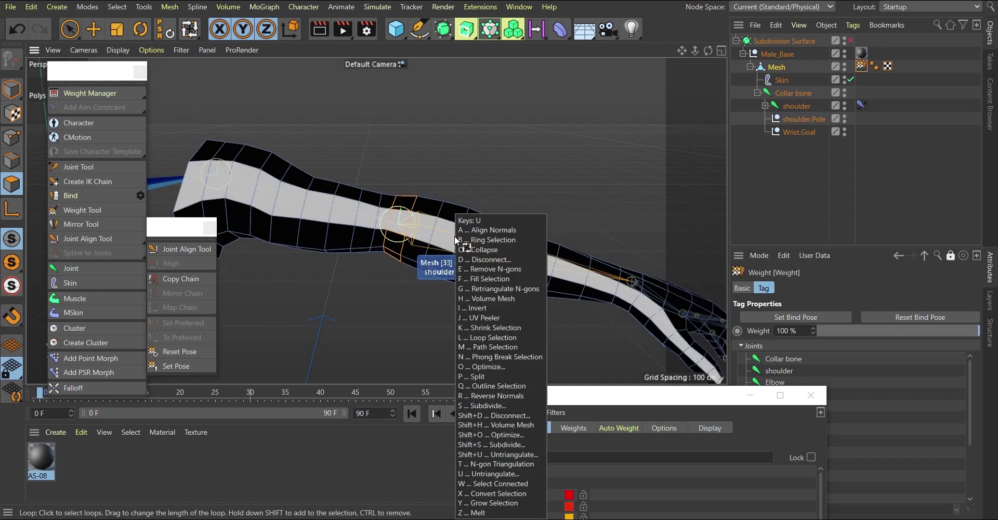
key("f")
left_click(454, 236)
Step: Apply Elbow weight to the selected forearm and hand polygons in Absolute mode at 100 % strength
left_click_drag(616, 396, 648, 309)
left_click(517, 340)
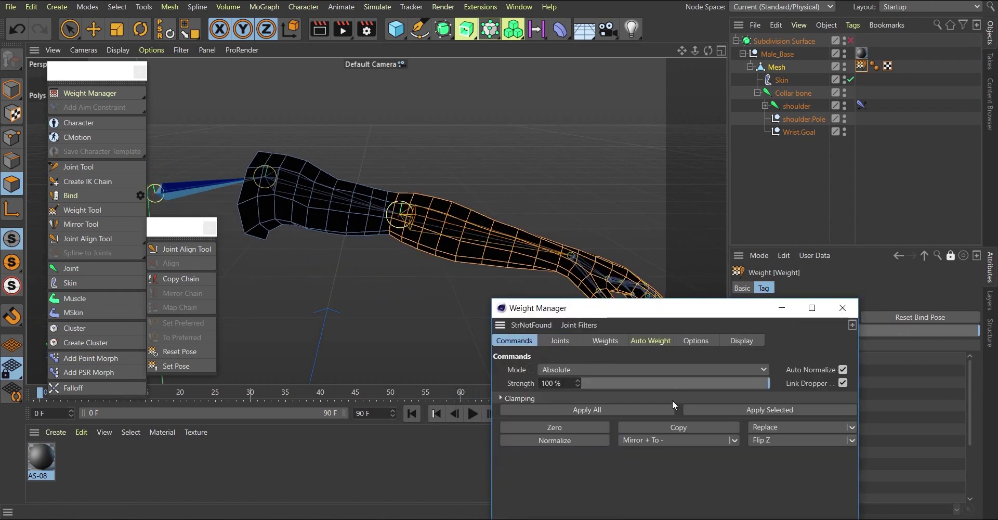
left_click(747, 410)
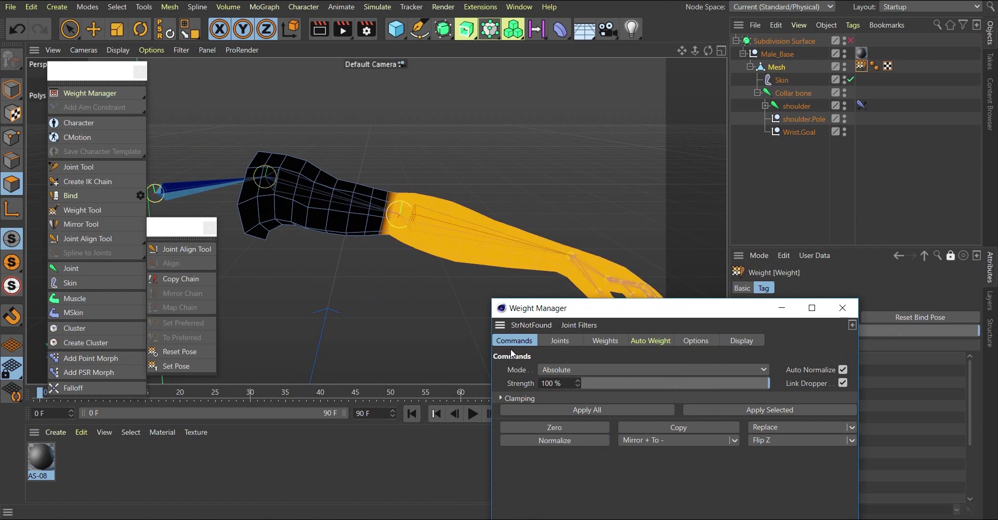
Step: Make the Wrist joint active and select the hand polygons from the wrist loop to the fingertips with Loop and Fill Selection
left_click_drag(618, 316, 181, 161)
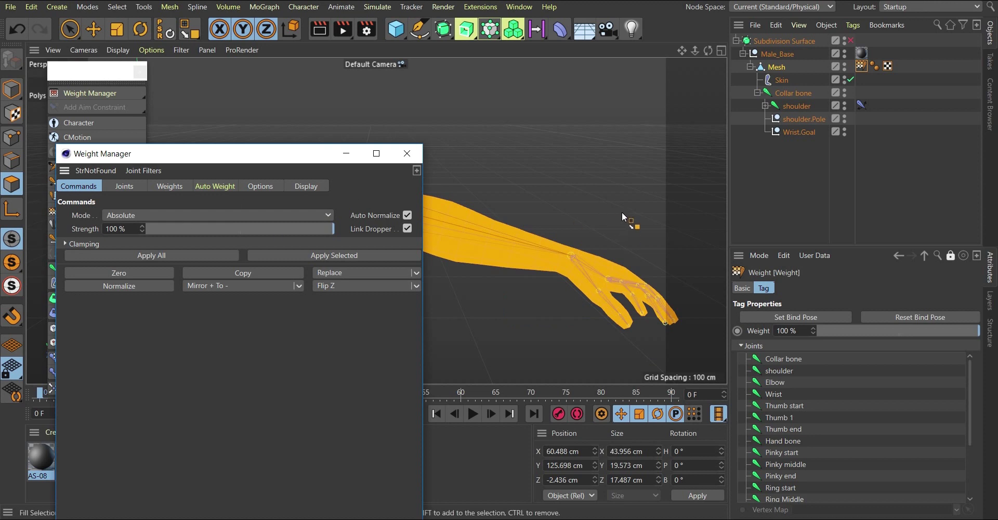
scroll(641, 213, "down", 4)
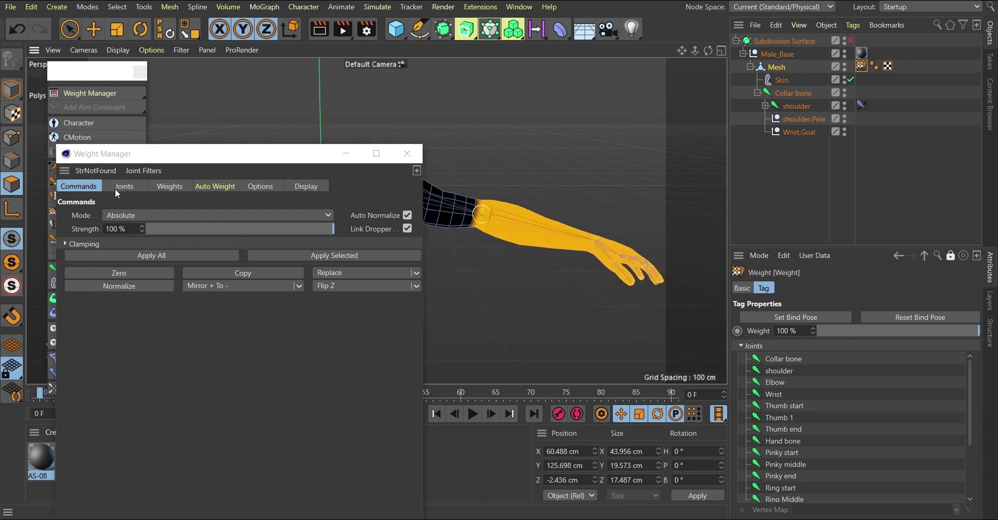
left_click(116, 187)
left_click(128, 285)
scroll(633, 244, "up", 6)
key("u")
key("l")
left_click(511, 215)
key("u")
key("f")
left_click(559, 263)
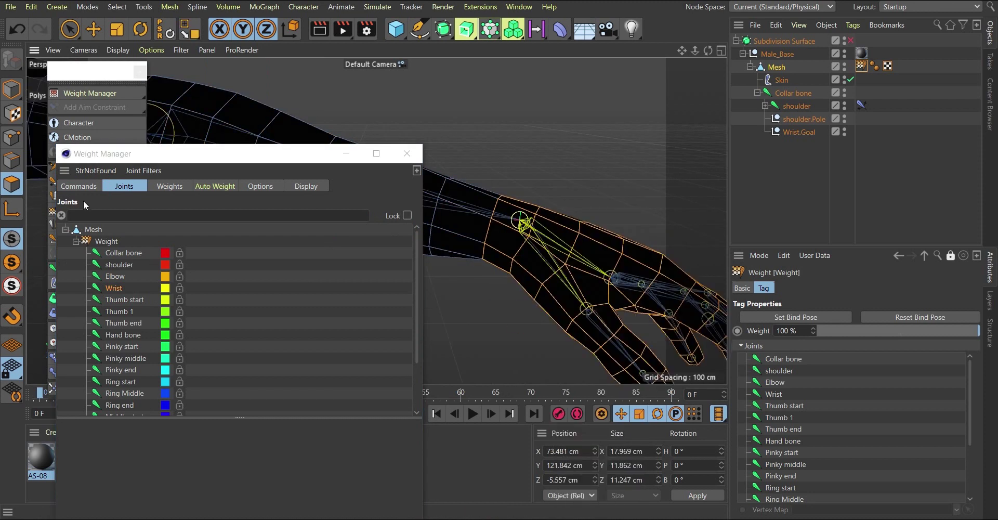
Step: Apply Wrist weight to the selected hand polygons in Absolute mode at 100 % strength
left_click(79, 185)
left_click(345, 256)
scroll(616, 222, "down", 3)
Step: Apply Thumb start weight at 100 % in Absolute mode to the polygons of the thumb and its base
left_click(125, 185)
left_click(116, 300)
scroll(574, 273, "up", 6)
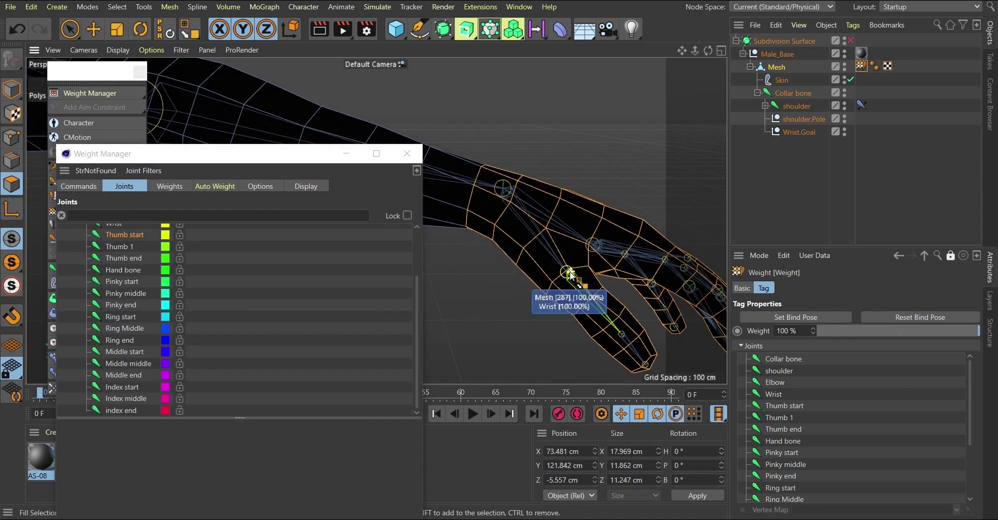
key("u")
key("f")
left_click(501, 232)
left_click(79, 187)
left_click(351, 256)
left_click_drag(515, 244, 553, 296, "alt")
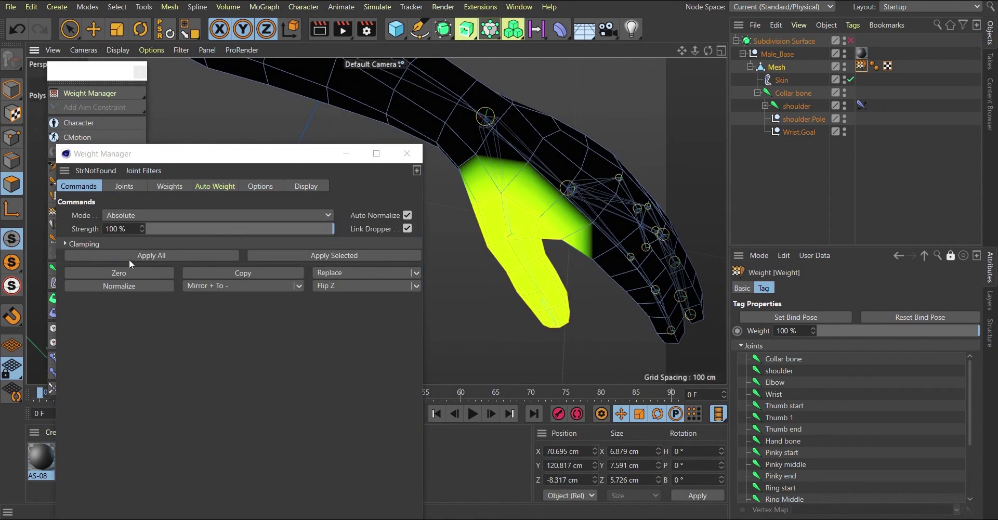
Step: Apply Thumb 1 weight at 100 % in Absolute mode to the polygons from the thumb's middle loop to its tip
left_click(125, 186)
left_click(119, 247)
left_click_drag(428, 232, 486, 244, "alt")
left_click_drag(514, 274, 536, 291, "alt")
key("u")
key("l")
left_click(539, 302)
key("u")
key("f")
left_click(550, 328, "shift")
left_click(78, 185)
left_click(320, 254)
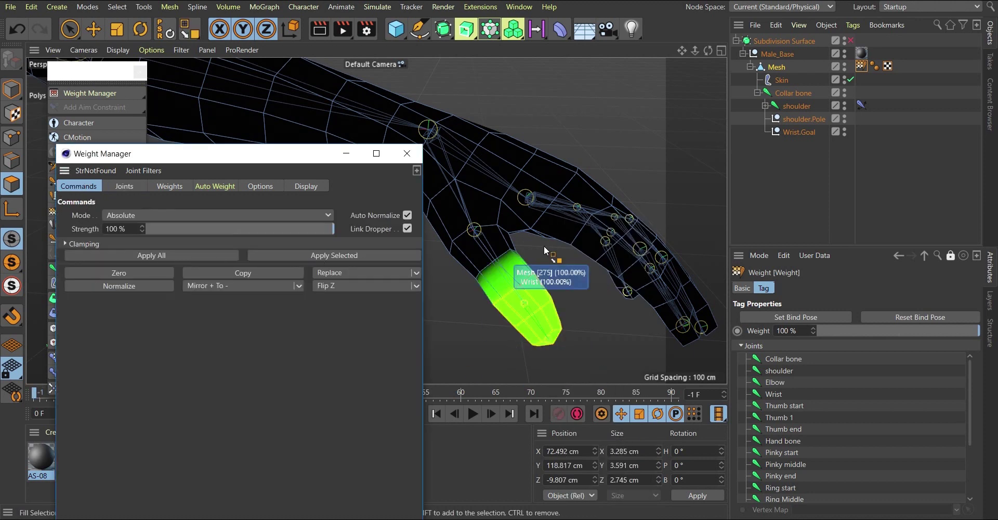
Step: Make the Thumb end joint active in the Weight Manager's joint list
left_click_drag(548, 267, 541, 249, "alt")
left_click(124, 186)
left_click(123, 258)
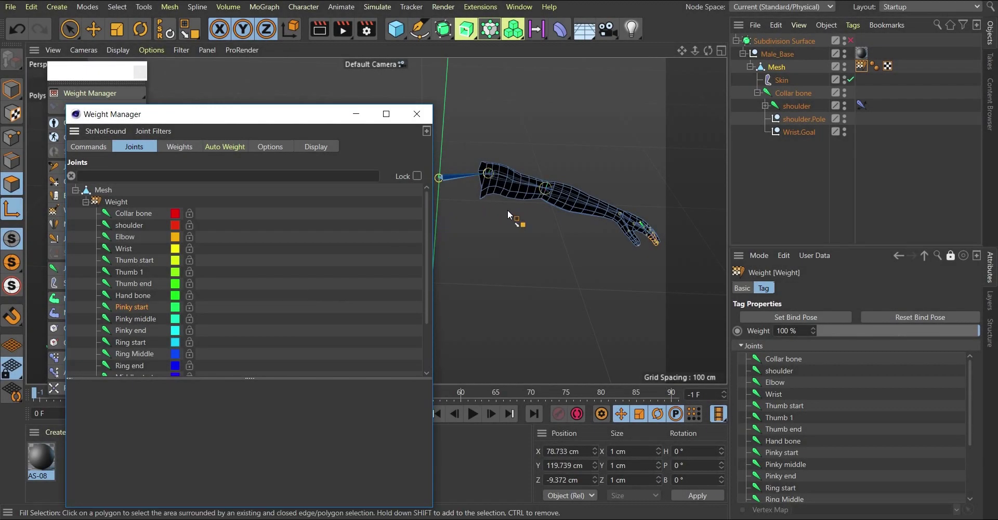
Step: Switch to Model mode and select the whole Weight entry to display every joint's weighting on the mesh
left_click_drag(511, 211, 464, 214, "alt")
right_click_drag(528, 215, 533, 195, "alt")
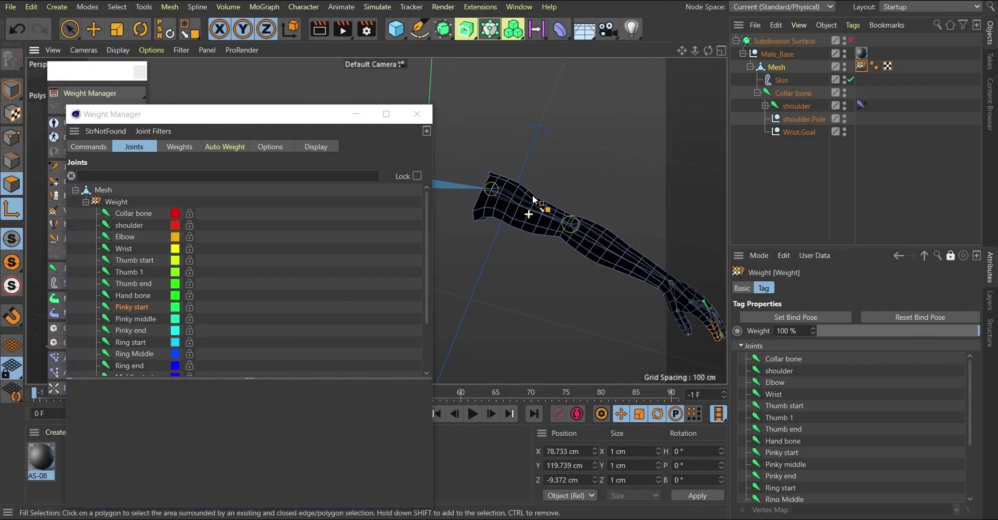
left_click(11, 89)
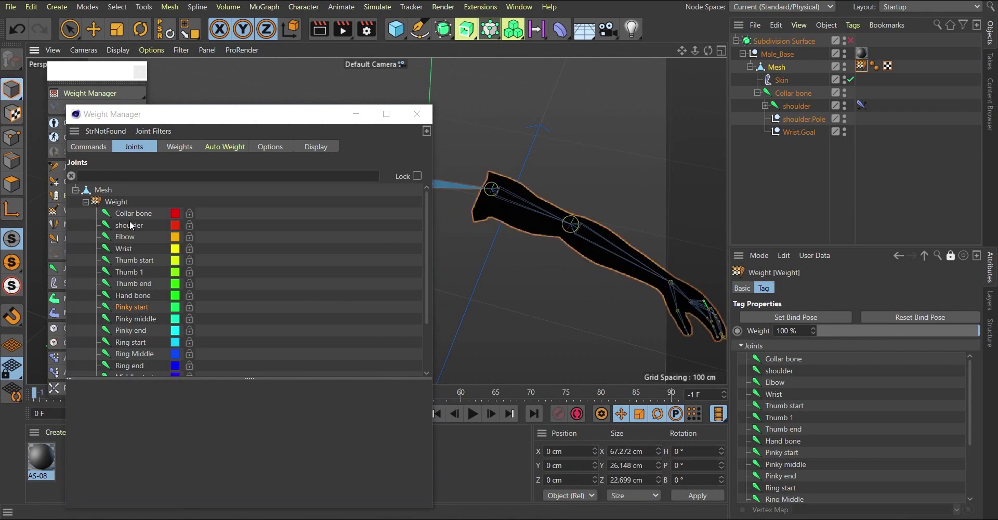
left_click_drag(141, 121, 175, 118)
left_click(150, 200)
Step: Examine the joint weight colours on the fingers, hand and full arm from several angles
left_click_drag(535, 216, 571, 222, "alt")
right_click_drag(578, 250, 585, 155, "alt")
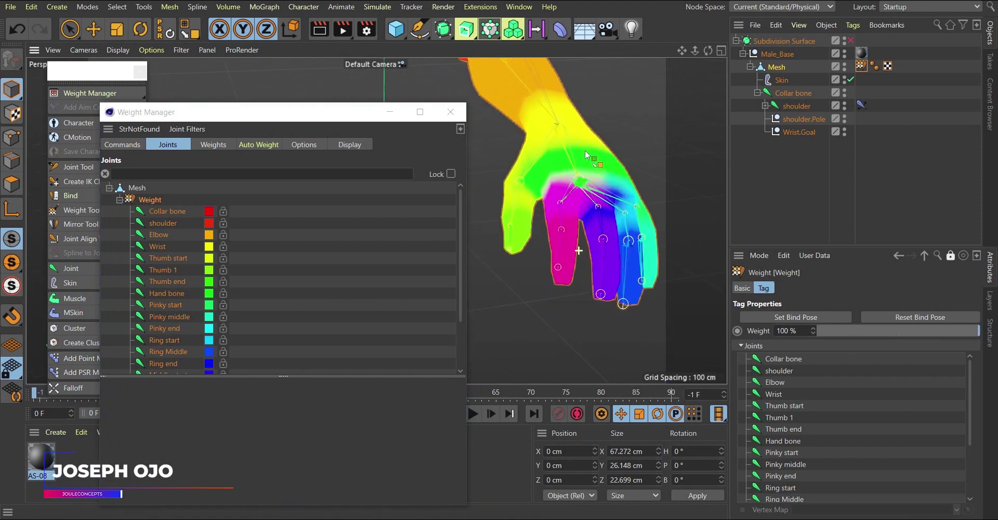
left_click_drag(567, 214, 657, 232, "alt")
scroll(598, 227, "down", 3)
scroll(657, 232, "down", 4)
left_click_drag(566, 215, 614, 276, "alt")
mouse_move(559, 217)
right_mouse_down("alt")
mouse_move(564, 175)
mouse_move(562, 230)
right_mouse_up("alt")
left_click_drag(562, 230, 564, 202, "alt")
middle_click_drag(564, 202, 625, 254, "alt")
right_click_drag(570, 234, 564, 283, "alt")
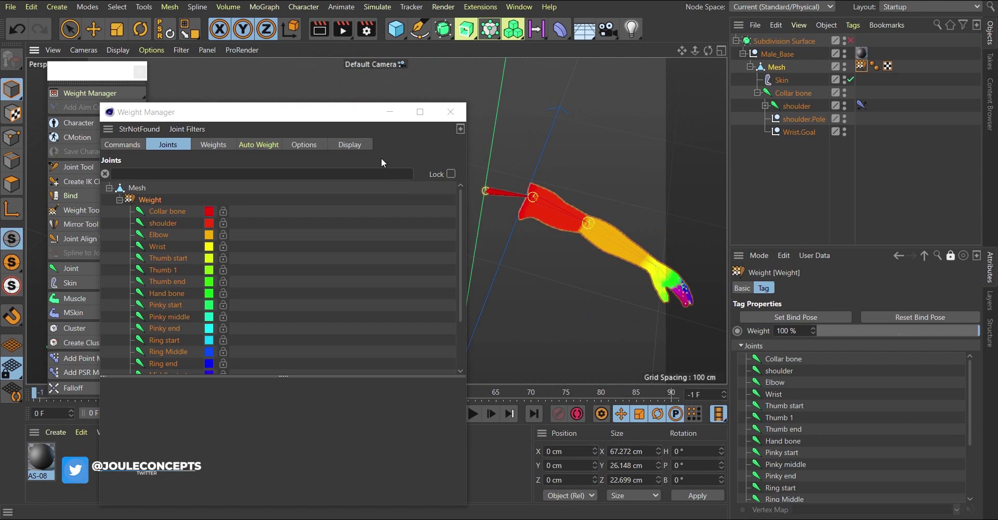
Step: Close the Weight Manager and select the Wrist.Goal null with the Move tool
left_click(452, 118)
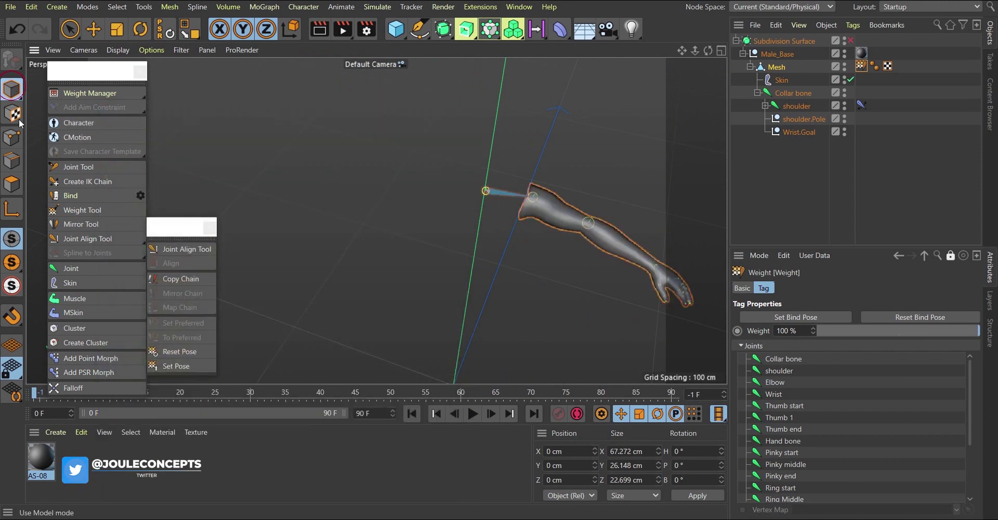
key("e")
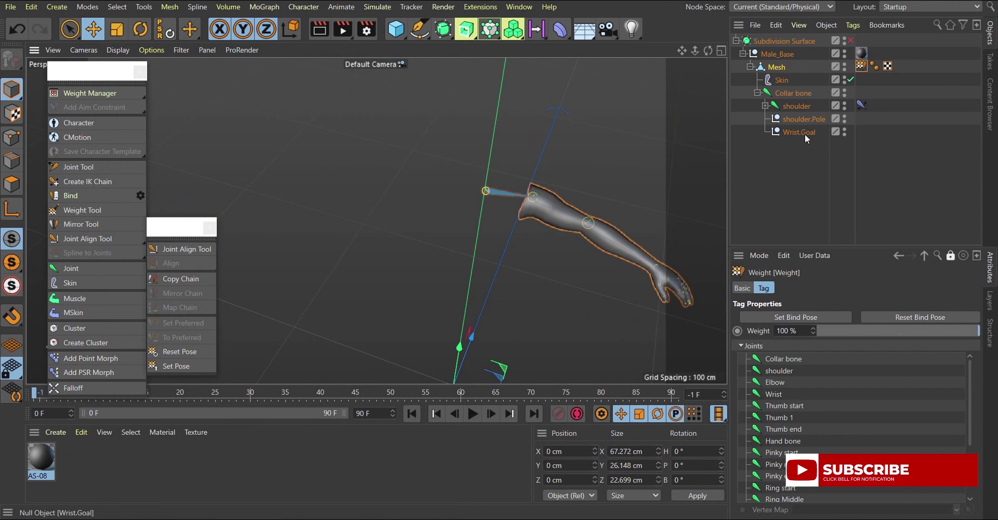
left_click(809, 133)
left_click_drag(396, 168, 572, 245, "alt")
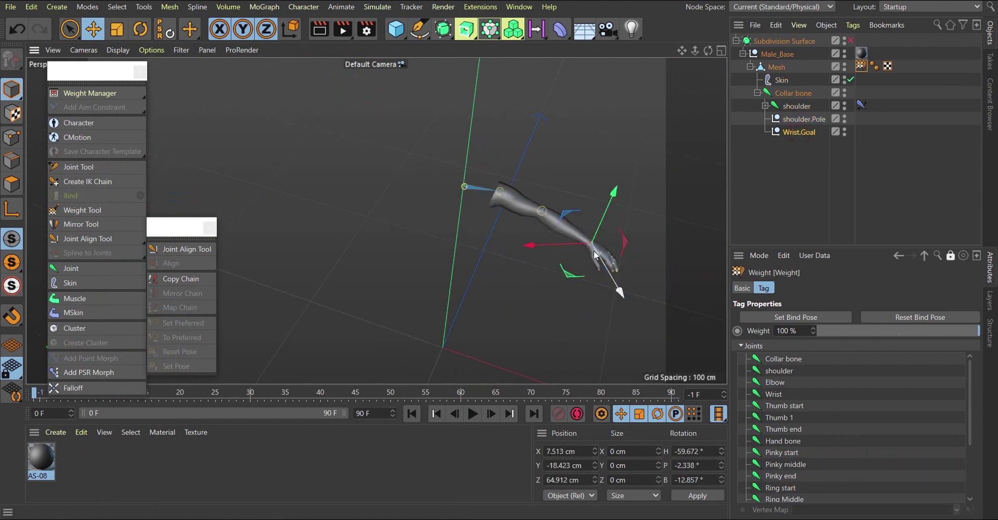
scroll(603, 268, "up", 3)
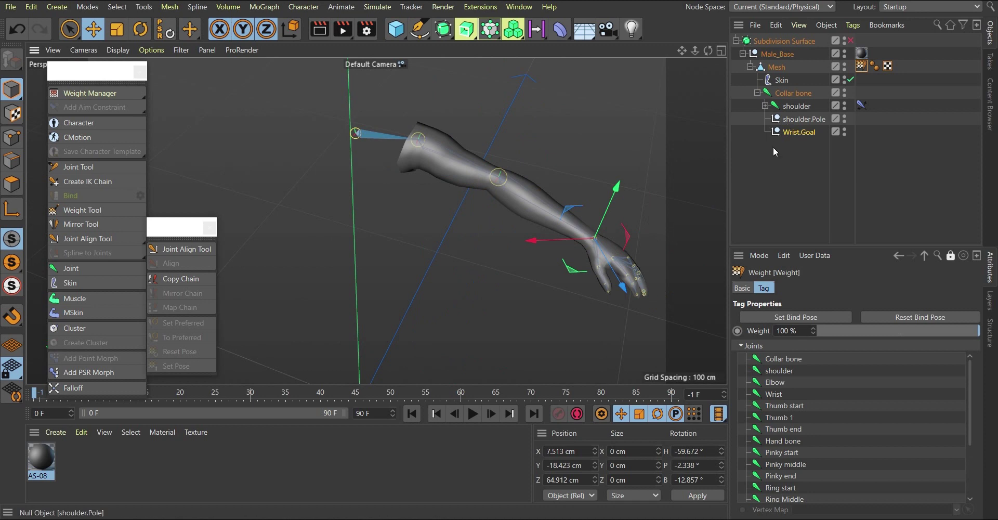
Step: Move Wrist.Goal to about X 17.9, Y -5.9, Z 39.4 cm to bend the arm, and inspect the elbow deformation
left_click_drag(655, 242, 538, 240)
left_click_drag(510, 181, 281, 198, "alt")
left_click_drag(550, 137, 556, 115, "alt")
right_click_drag(557, 116, 581, 55, "alt")
mouse_move(503, 200)
left_mouse_down("alt")
mouse_move(396, 113)
mouse_move(413, 74)
mouse_move(517, 226)
mouse_move(527, 196)
mouse_move(507, 200)
left_mouse_up("alt")
scroll(598, 203, "down", 5)
left_click_drag(490, 213, 691, 171, "alt")
left_click_drag(617, 255, 622, 179)
left_click_drag(598, 135, 269, 249, "alt")
left_click_drag(446, 214, 401, 224, "alt")
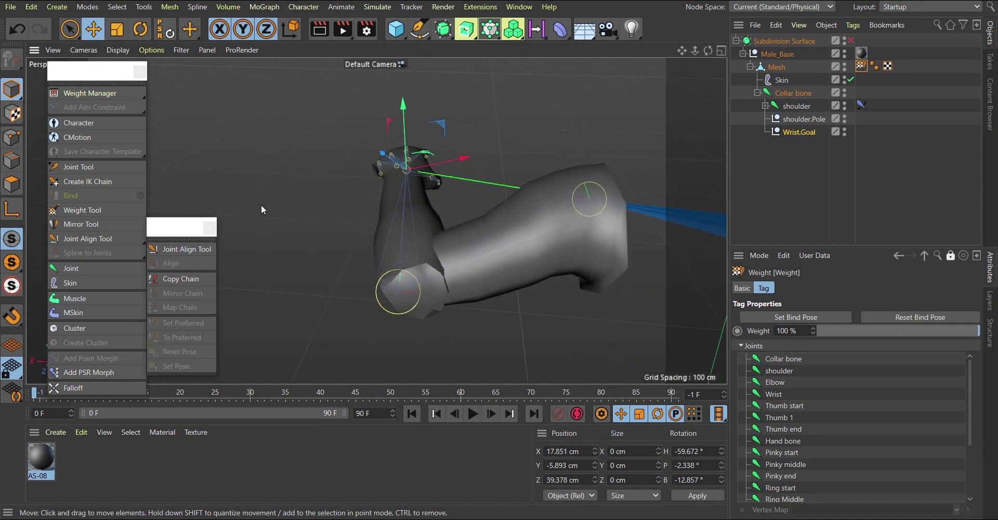
Step: Reopen the Weight Manager and select the Elbow joint to display its weighting on the bent arm
left_click(214, 231)
left_click(88, 93)
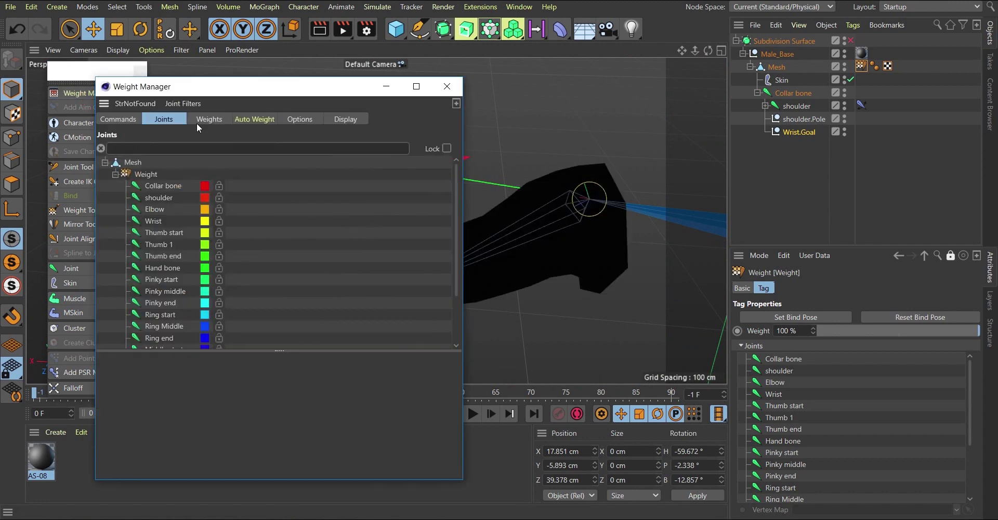
left_click_drag(322, 88, 697, 213)
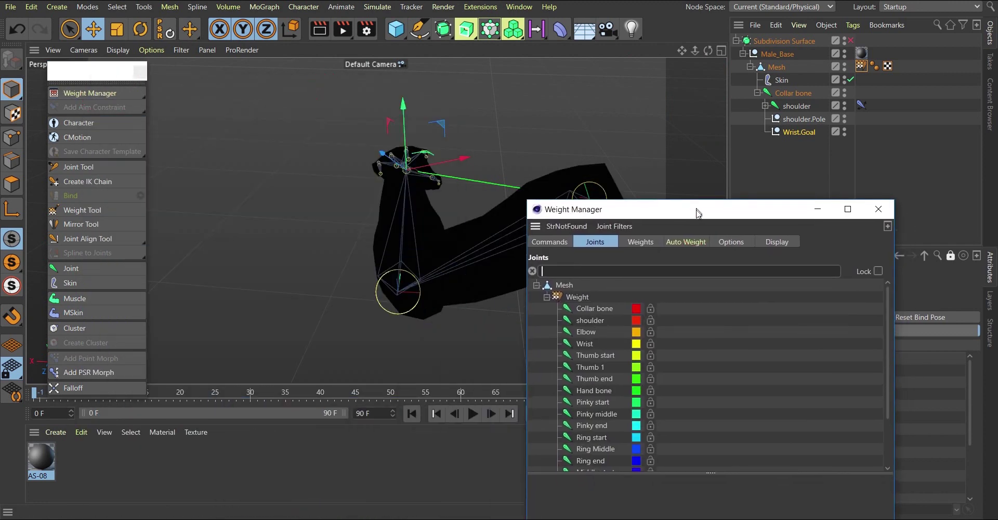
left_click_drag(343, 286, 528, 255, "alt")
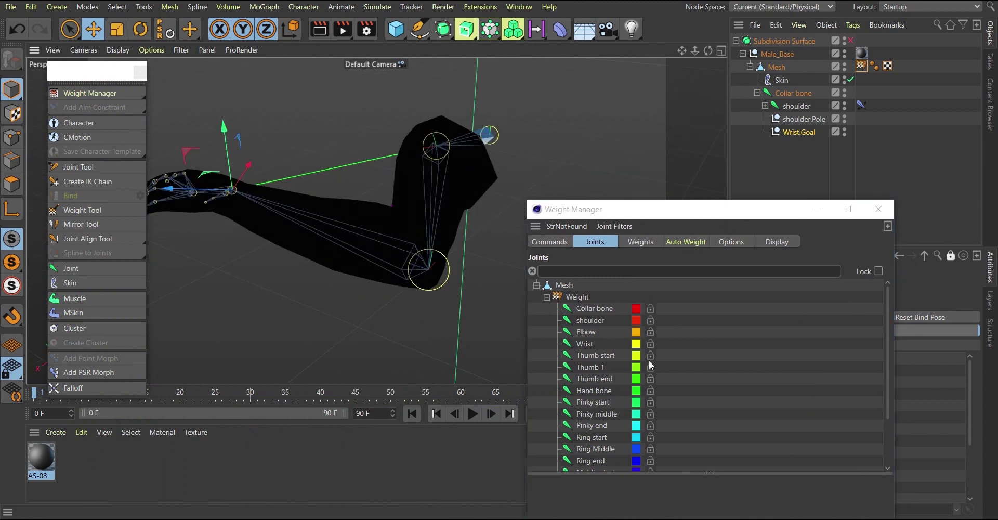
left_click(586, 332)
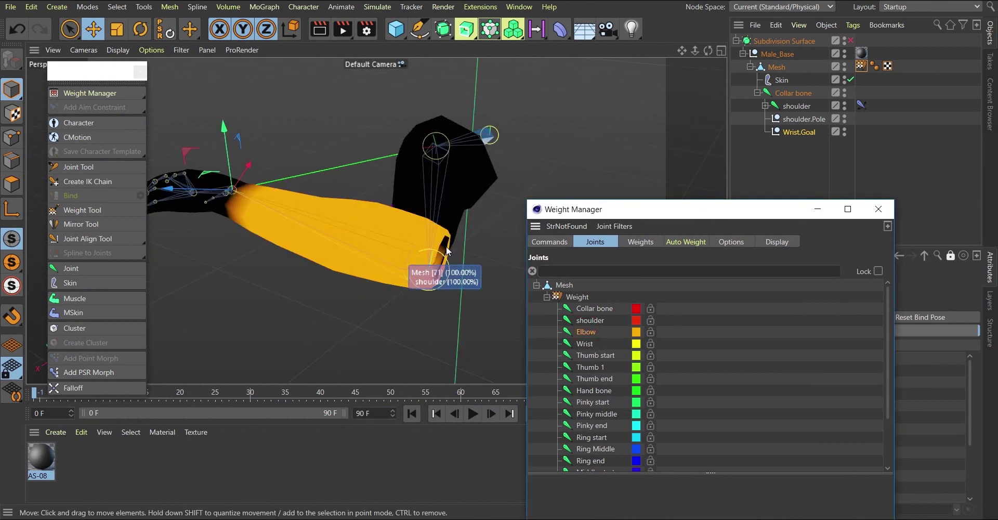
Step: Move Wrist.Goal to about X 13.4, Y -17.3, Z 56.0 cm and inspect the Elbow weighting around the bend
scroll(404, 239, "down", 3)
left_click_drag(404, 239, 308, 215, "alt")
scroll(447, 255, "up", 4)
left_click_drag(464, 260, 496, 250, "alt")
scroll(495, 255, "down", 2)
left_click_drag(420, 92, 252, 155)
left_click_drag(484, 173, 405, 111, "alt")
middle_click_drag(404, 111, 280, 71, "alt")
left_click_drag(646, 130, 566, 200)
left_click_drag(426, 109, 618, 120, "alt")
middle_click_drag(364, 243, 474, 194, "alt")
left_click_drag(475, 198, 386, 244, "alt")
left_click_drag(648, 216, 701, 213)
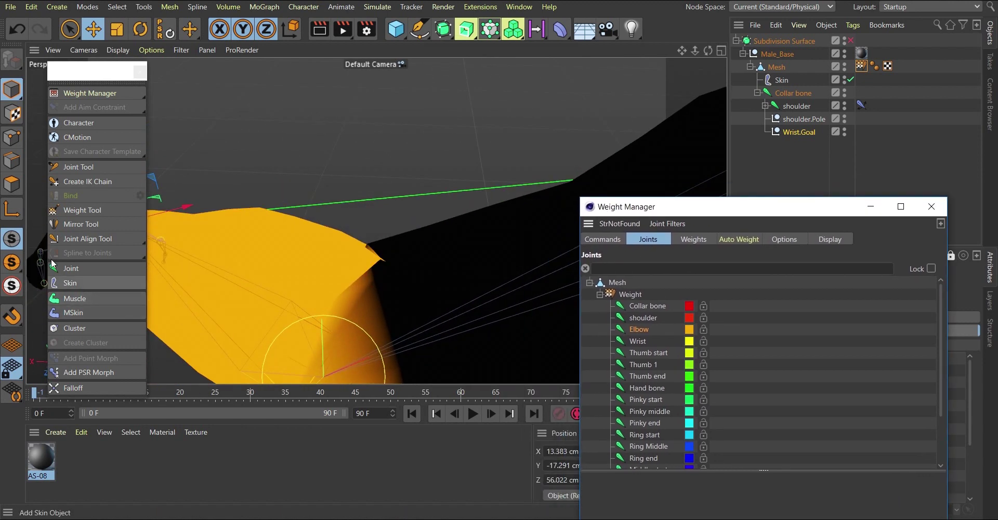
Step: Close the Weight Manager, activate the Weight Tool and set its mode to Smooth
left_click(90, 210)
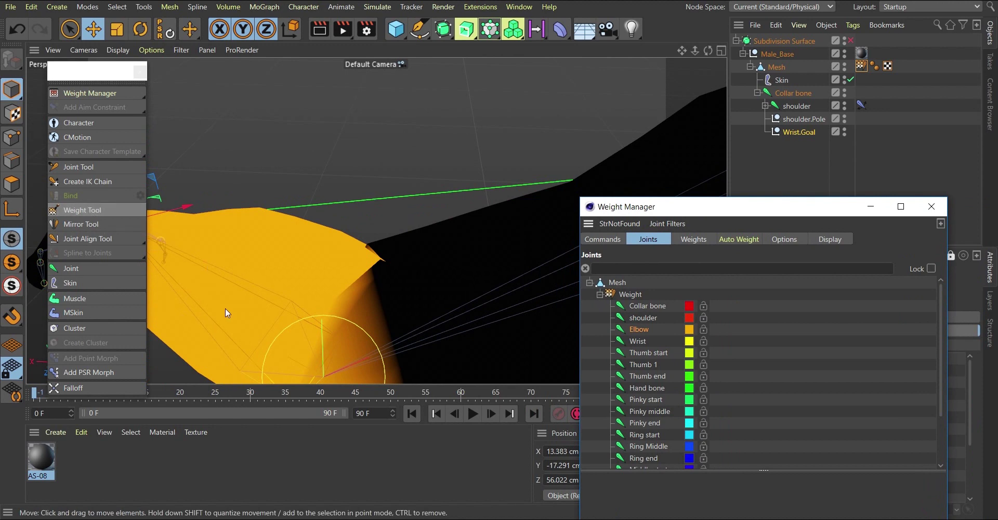
left_click_drag(372, 214, 304, 220, "alt")
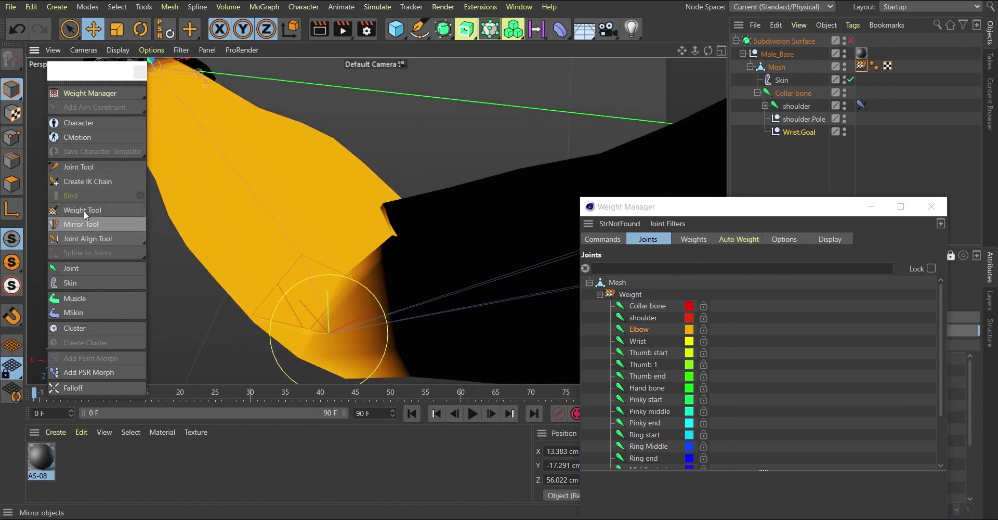
left_click_drag(798, 210, 440, 126)
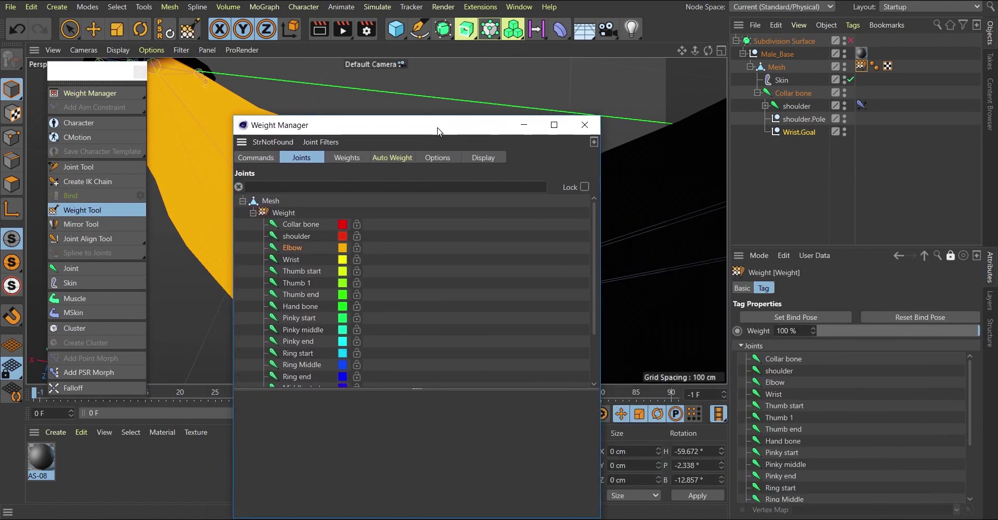
left_click(954, 256)
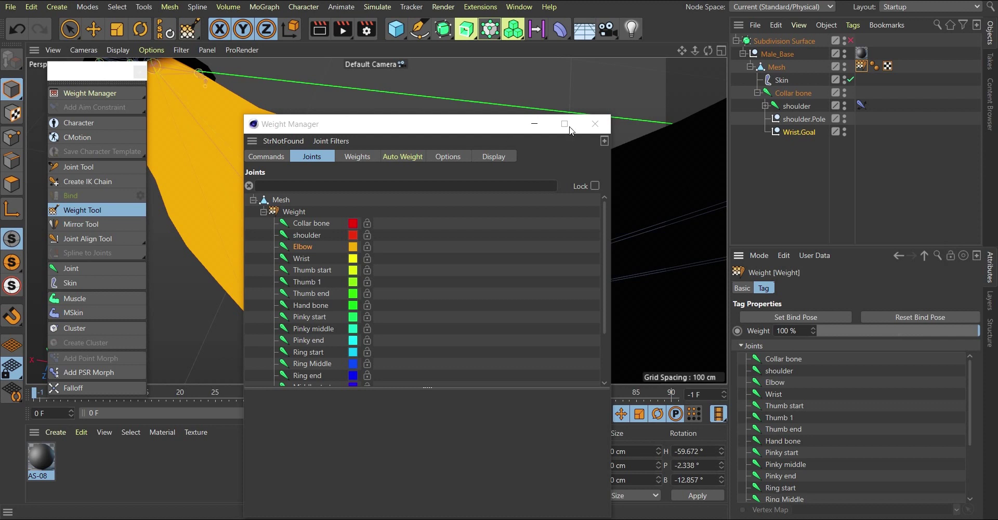
left_click(596, 126)
left_click(76, 212)
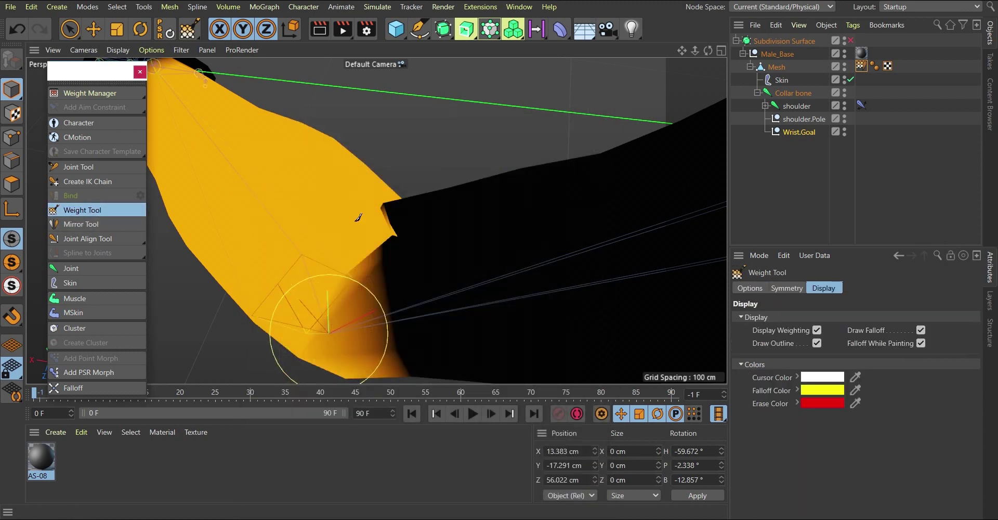
left_click(748, 288)
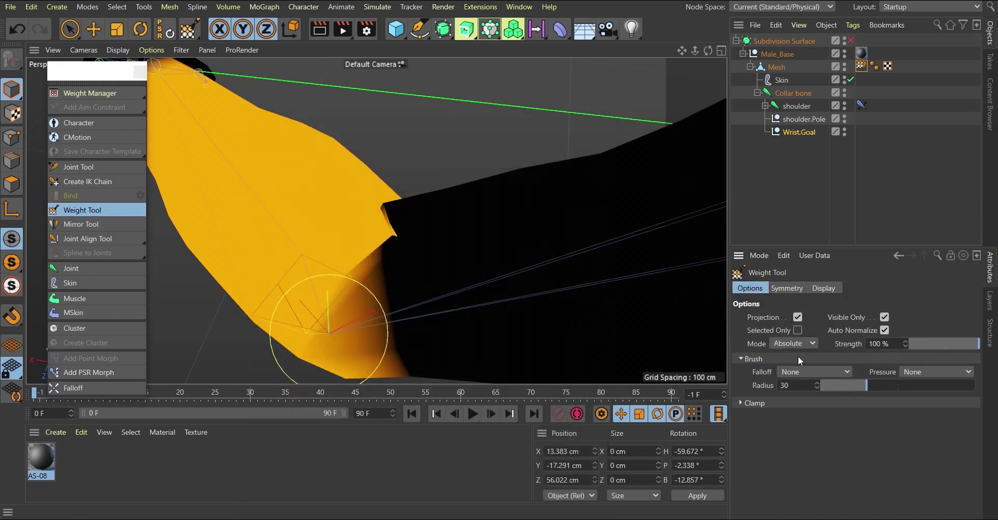
left_click(794, 344)
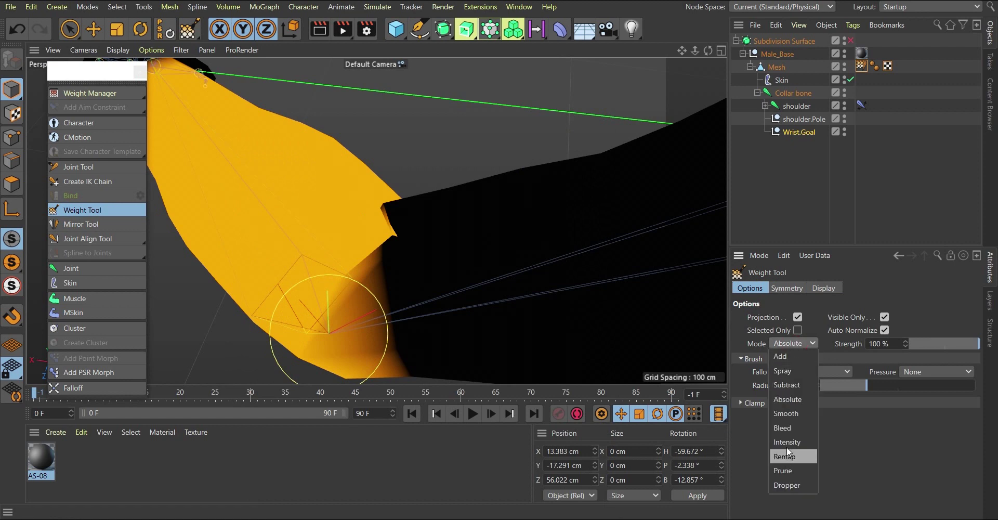
Step: Smooth the Elbow weighting at the inner bend and set the brush radius to 54
left_click(379, 221)
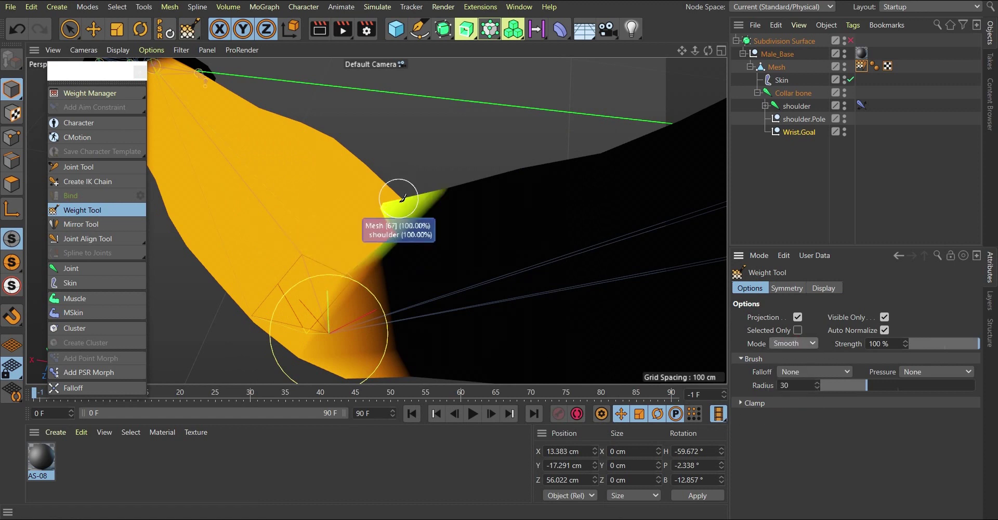
middle_click_drag(395, 208, 432, 208)
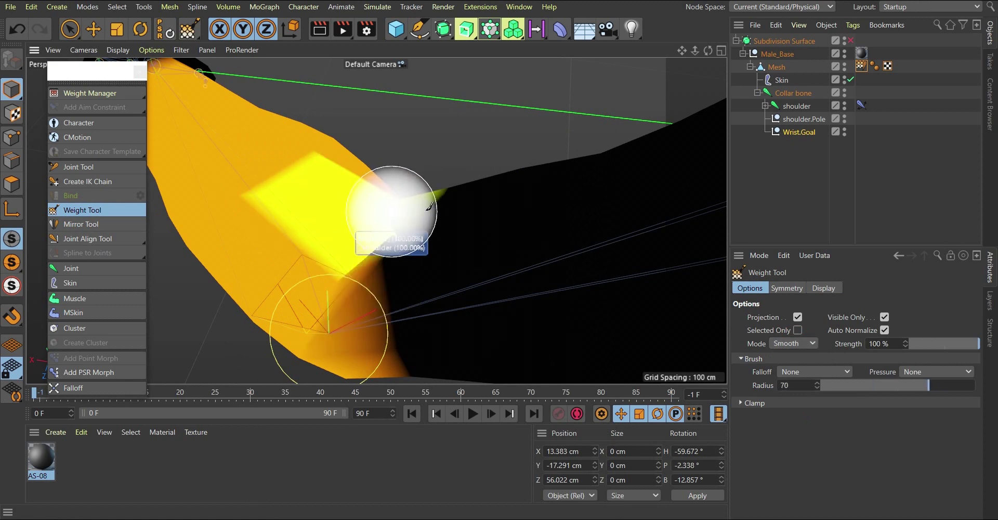
left_click_drag(915, 387, 904, 387)
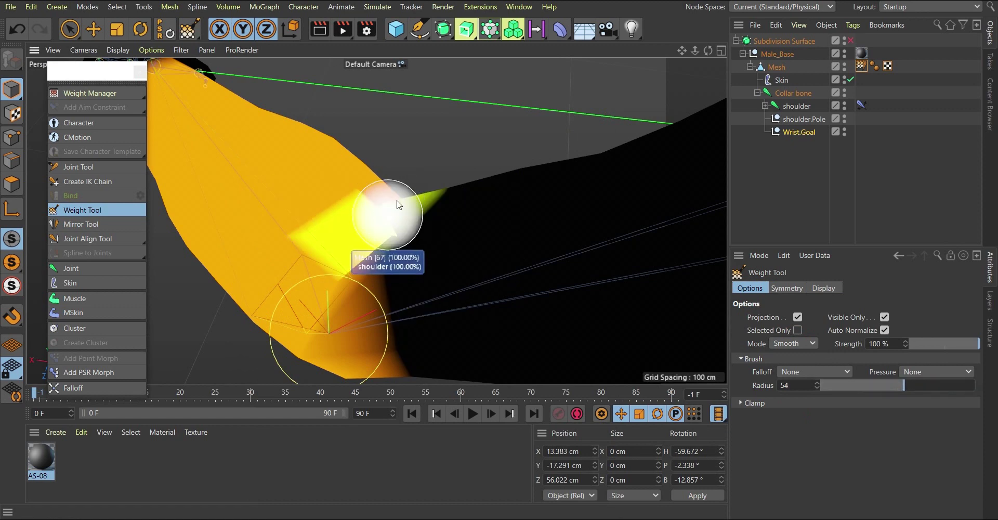
Step: Examine the Elbow weighting around the elbow and along the forearm from several angles
scroll(378, 212, "down", 1)
mouse_move(369, 234)
left_mouse_down("alt")
mouse_move(454, 257)
mouse_move(366, 237)
left_mouse_up("alt")
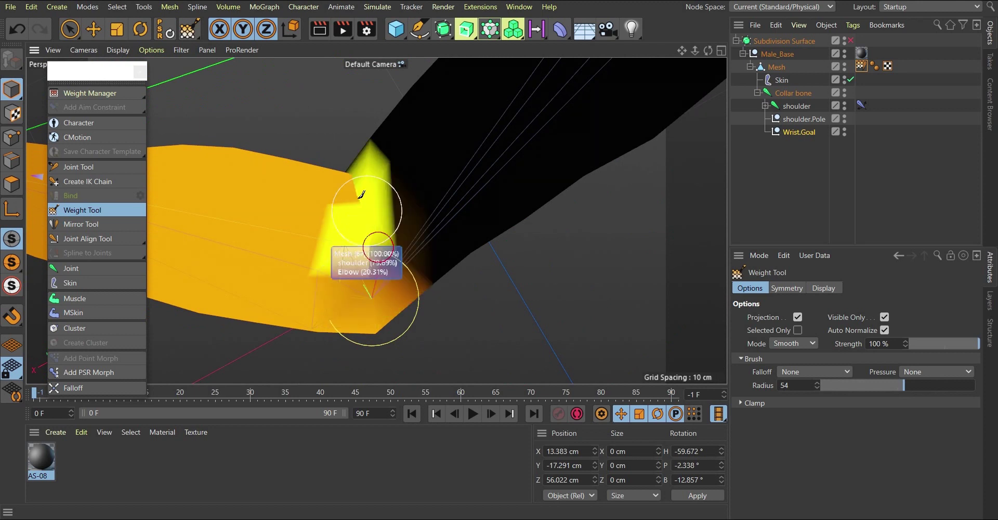
scroll(393, 270, "down", 4)
left_click_drag(411, 287, 406, 328, "alt")
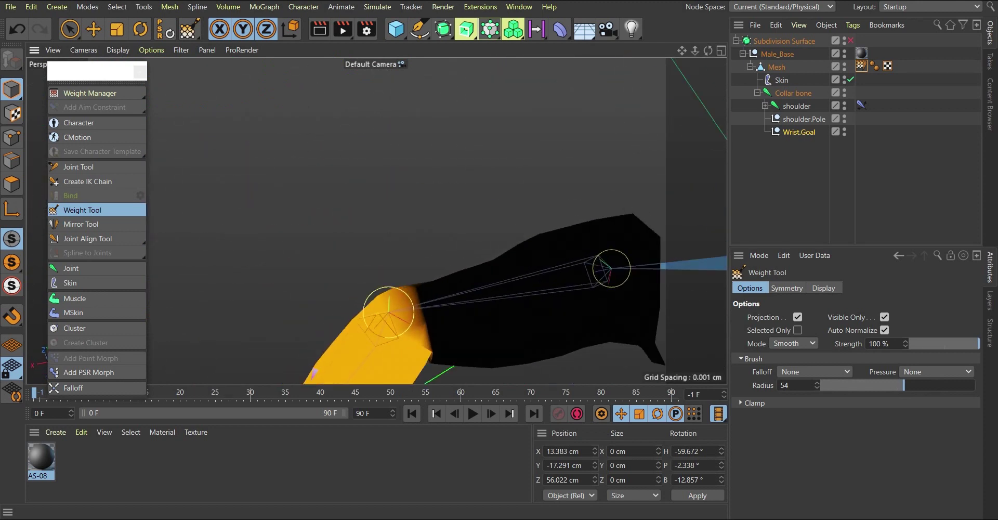
middle_click_drag(414, 336, 357, 165, "alt")
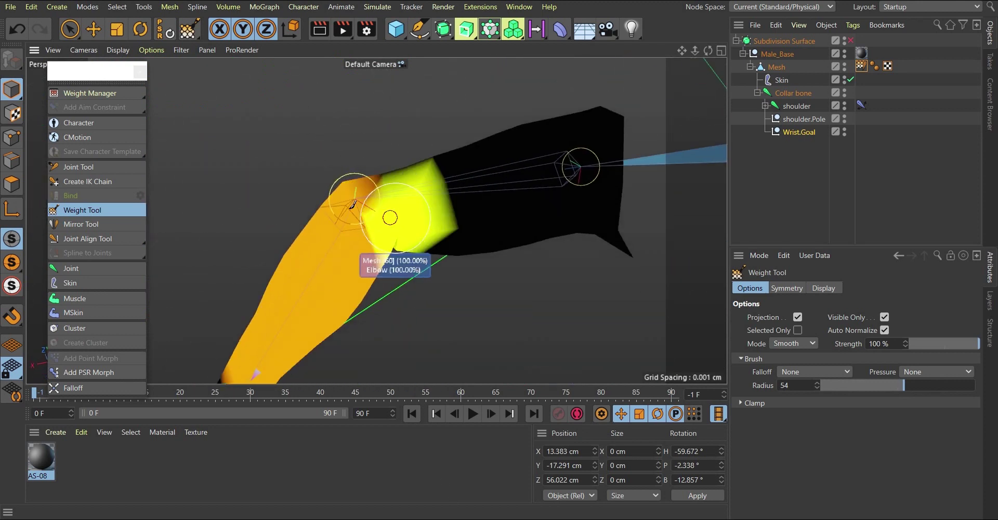
left_click_drag(389, 215, 286, 233, "alt")
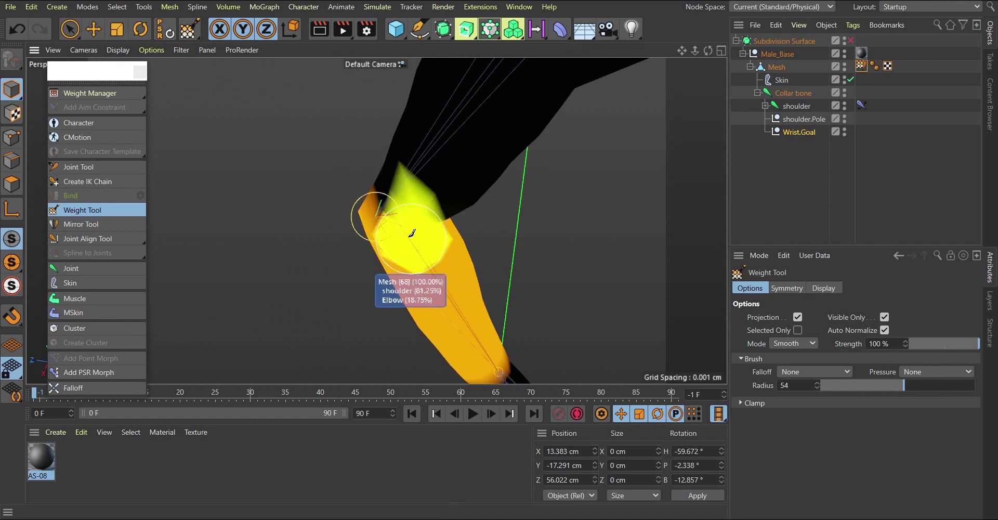
left_click_drag(439, 249, 408, 258, "alt")
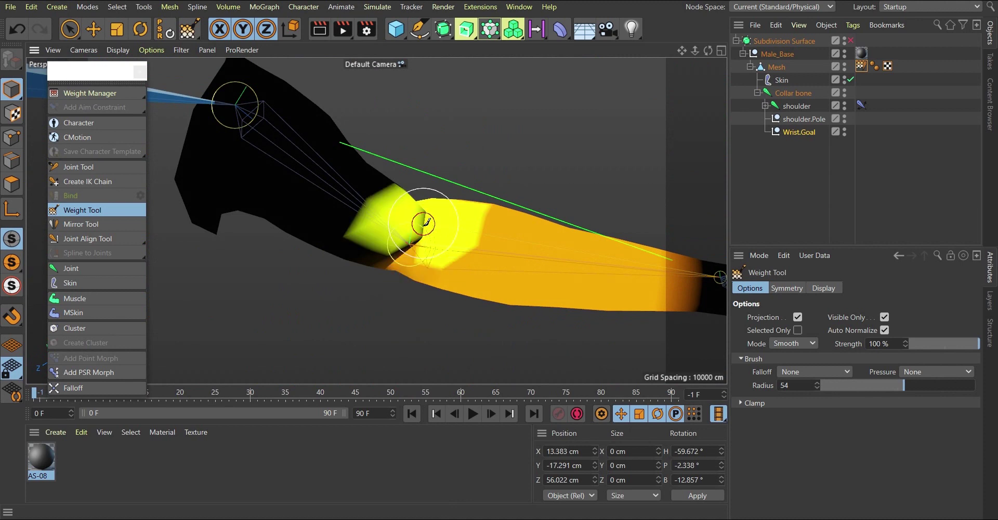
scroll(455, 223, "down", 3)
mouse_move(497, 212)
left_mouse_down("alt")
mouse_move(486, 223)
mouse_move(403, 234)
left_mouse_up("alt")
scroll(363, 210, "down", 3)
middle_click_drag(510, 245, 430, 205, "alt")
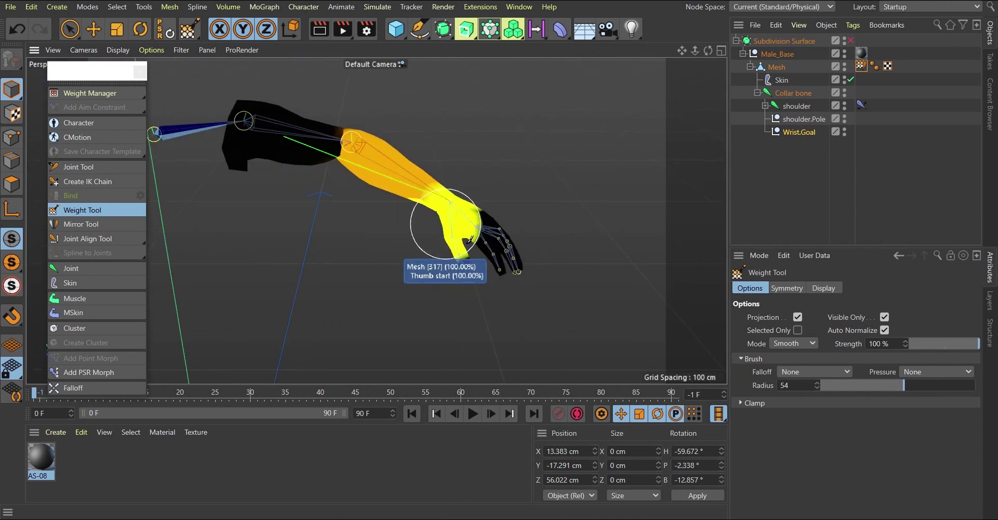
Step: Expand the shoulder joint hierarchy and select the Thumb start joint with the Rotate tool
scroll(502, 254, "up", 3)
left_click_drag(517, 267, 490, 298, "alt")
scroll(490, 253, "up", 2)
scroll(490, 252, "down", 2)
scroll(458, 259, "down", 2)
scroll(460, 252, "up", 3)
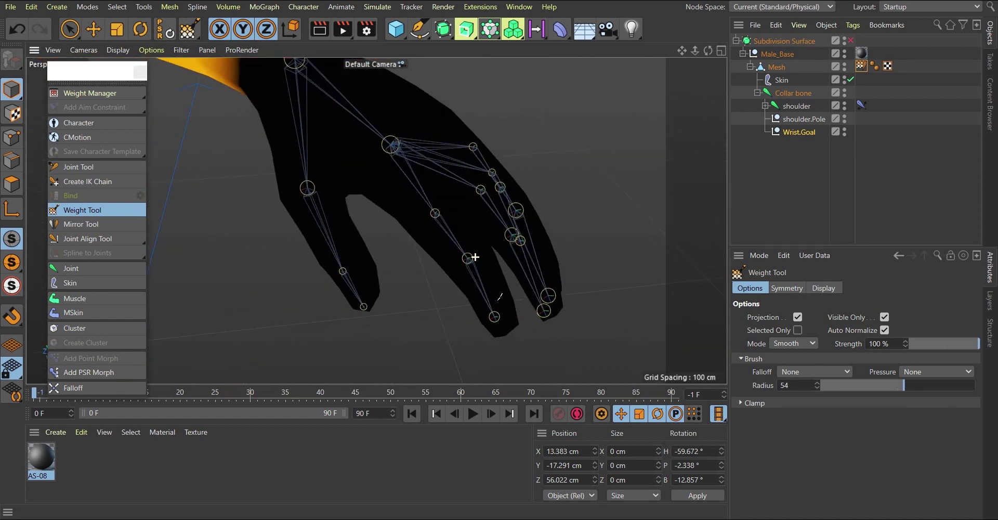
left_click(765, 106)
scroll(786, 203, "down", 2)
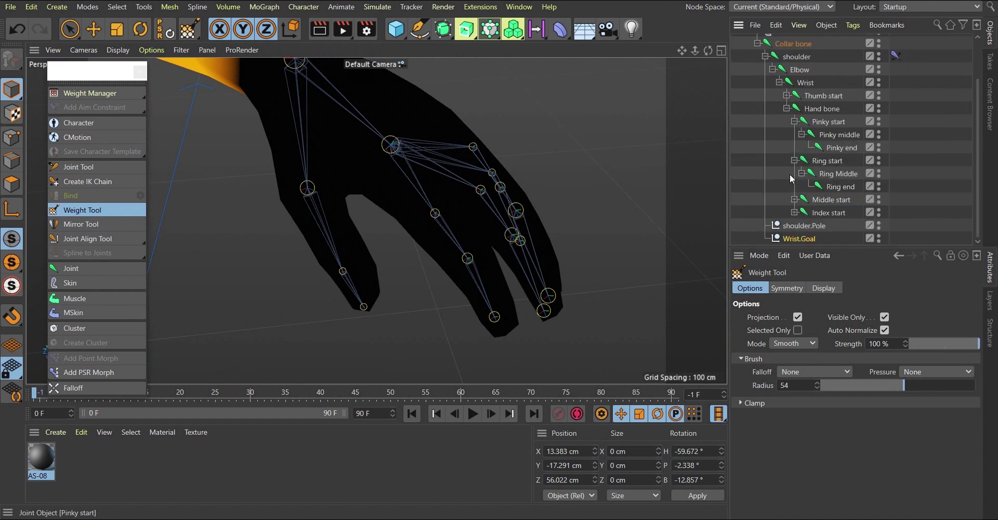
left_click(799, 98)
left_click_drag(368, 223, 356, 206, "alt")
left_click(139, 29)
left_click_drag(285, 232, 325, 245, "alt")
left_click_drag(330, 249, 213, 208, "alt")
Step: Rotate the Thumb 1 joint to about H 41.9°, P -8.2°, B 5.3° and inspect the bent thumb
left_click(787, 96)
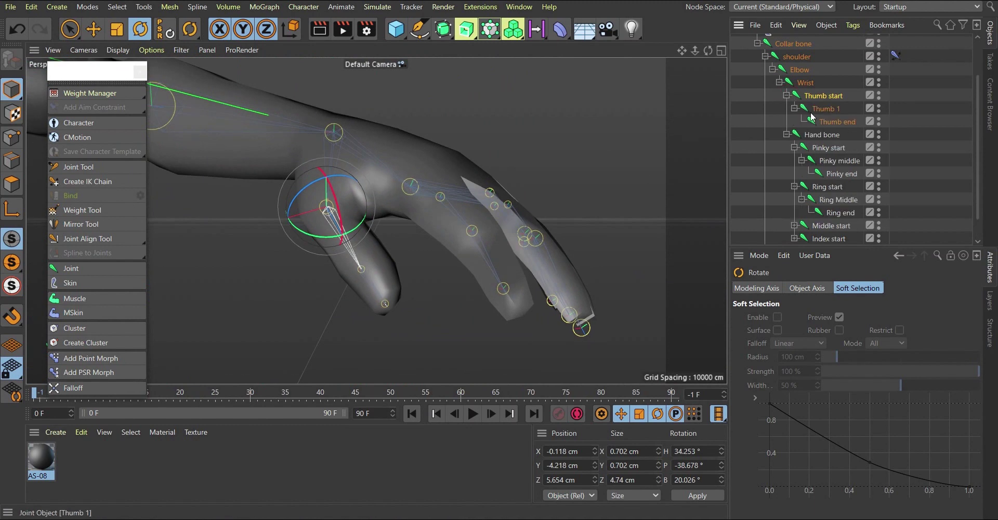
left_click(818, 110)
left_click_drag(339, 303, 360, 312)
mouse_move(368, 234)
left_mouse_down("alt")
mouse_move(158, 121)
mouse_move(110, 196)
mouse_move(291, 179)
mouse_move(383, 299)
mouse_move(410, 308)
mouse_move(352, 234)
left_mouse_up("alt")
right_click_drag(353, 233, 369, 178, "alt")
left_click_drag(398, 208, 211, 104, "alt")
Step: Inspect the Thumb 1 joint's weighting through the Weight Manager, and close the manager
left_click(85, 94)
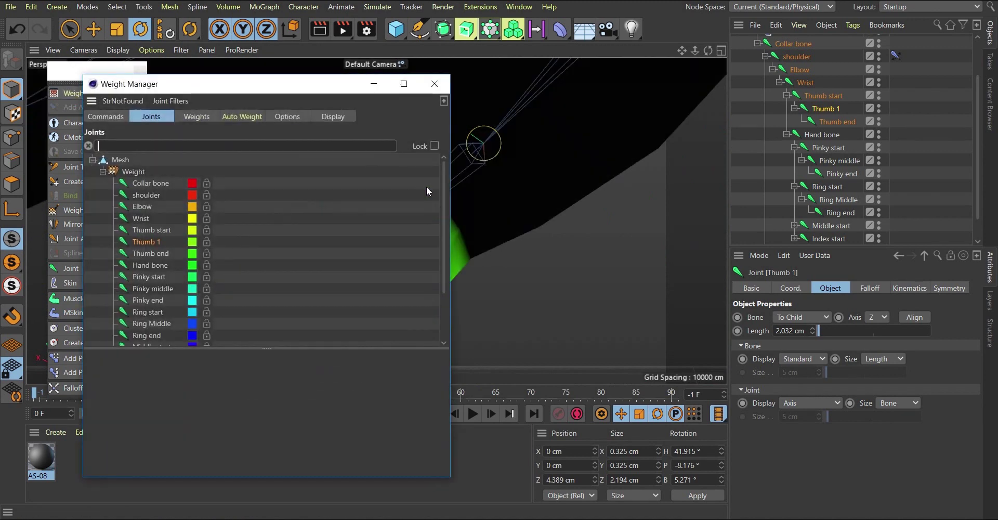
left_click_drag(333, 87, 777, 103)
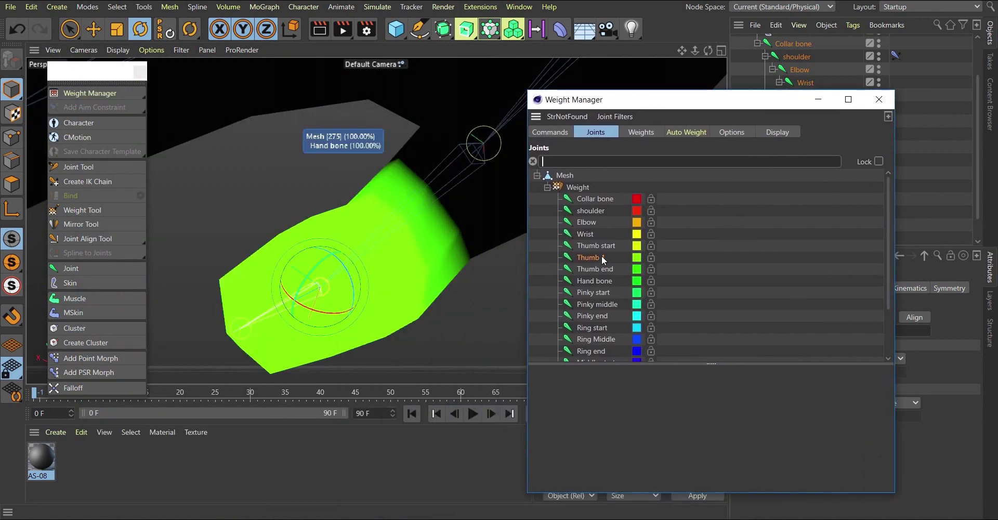
left_click_drag(423, 220, 514, 197, "alt")
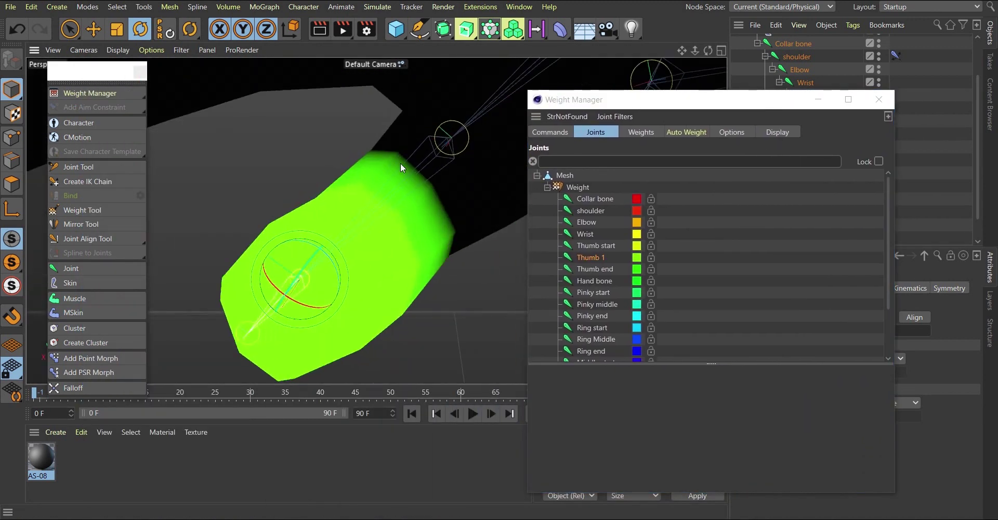
left_click(879, 99)
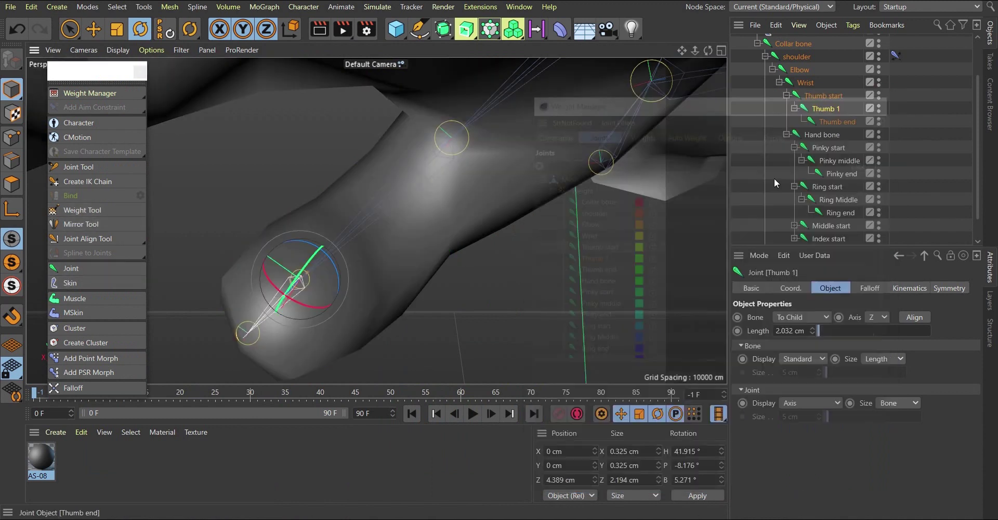
Step: Smooth the Thumb 1 weighting where the thumb bends using the Weight Tool at radius 54
left_click(79, 210)
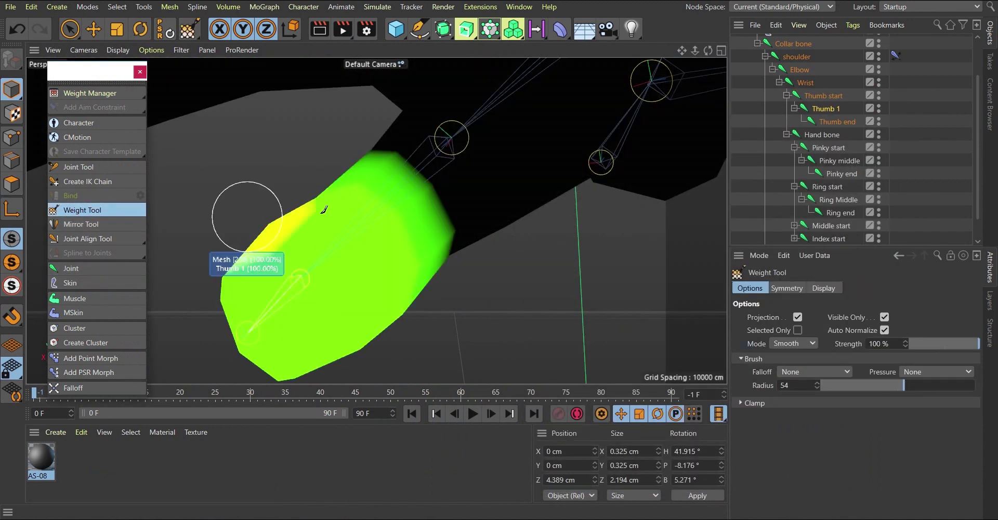
left_click(835, 111)
left_click(753, 288)
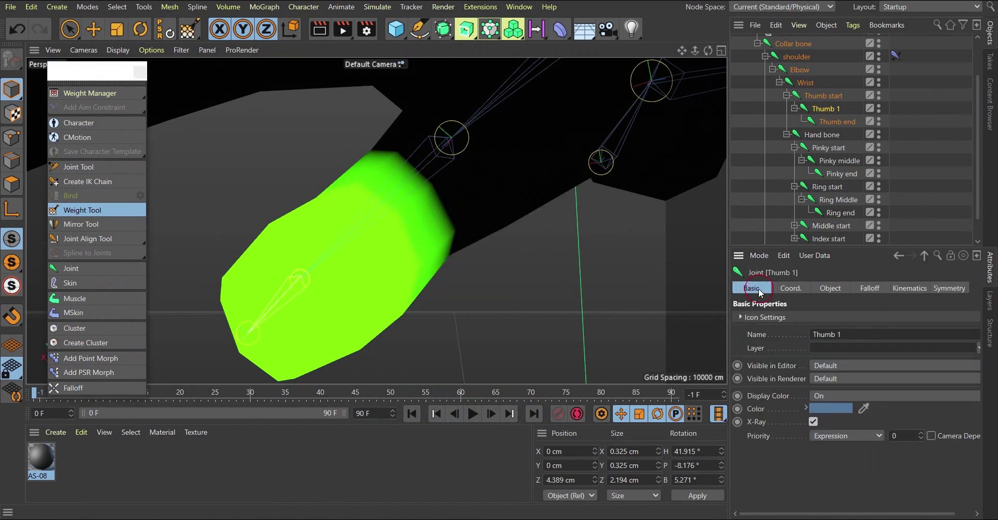
left_click(786, 290)
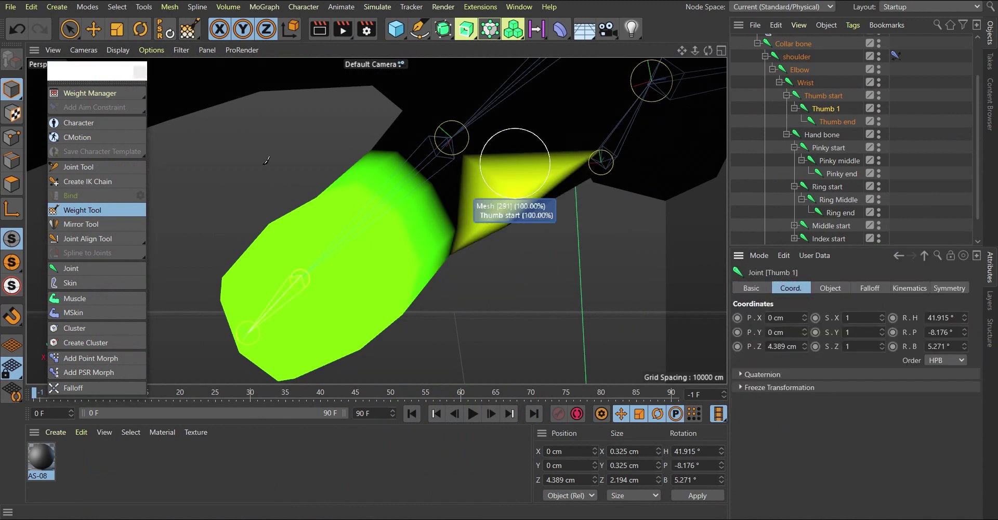
left_click(74, 213)
mouse_move(365, 198)
left_mouse_down("alt")
mouse_move(296, 218)
mouse_move(397, 219)
mouse_move(373, 188)
mouse_move(406, 218)
mouse_move(545, 168)
mouse_move(407, 223)
mouse_move(419, 247)
mouse_move(372, 204)
mouse_move(384, 278)
mouse_move(383, 235)
left_mouse_up("alt")
mouse_move(383, 235)
left_mouse_down("alt")
mouse_move(462, 229)
mouse_move(532, 252)
left_mouse_up("alt")
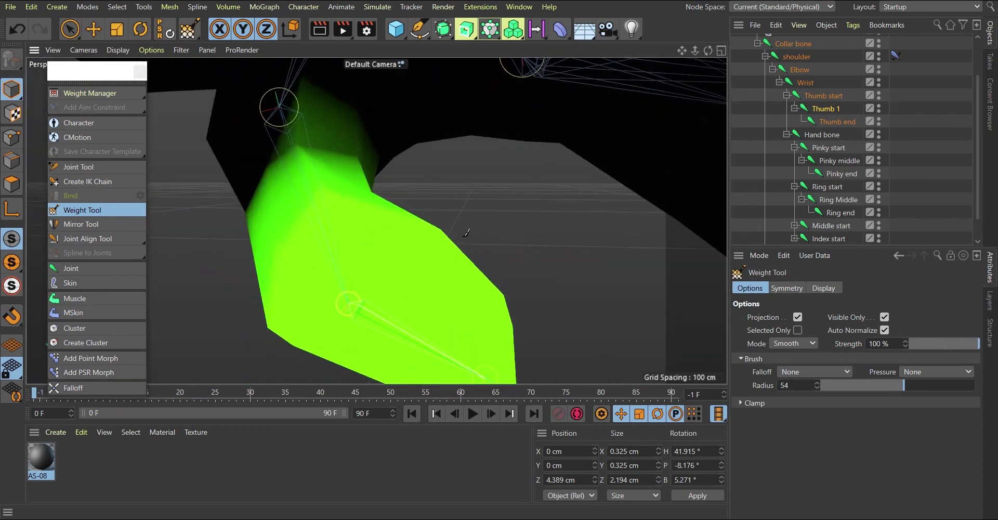
right_click_drag(445, 227, 364, 229, "alt")
mouse_move(415, 201)
left_mouse_down("alt")
mouse_move(420, 254)
mouse_move(401, 278)
left_mouse_up("alt")
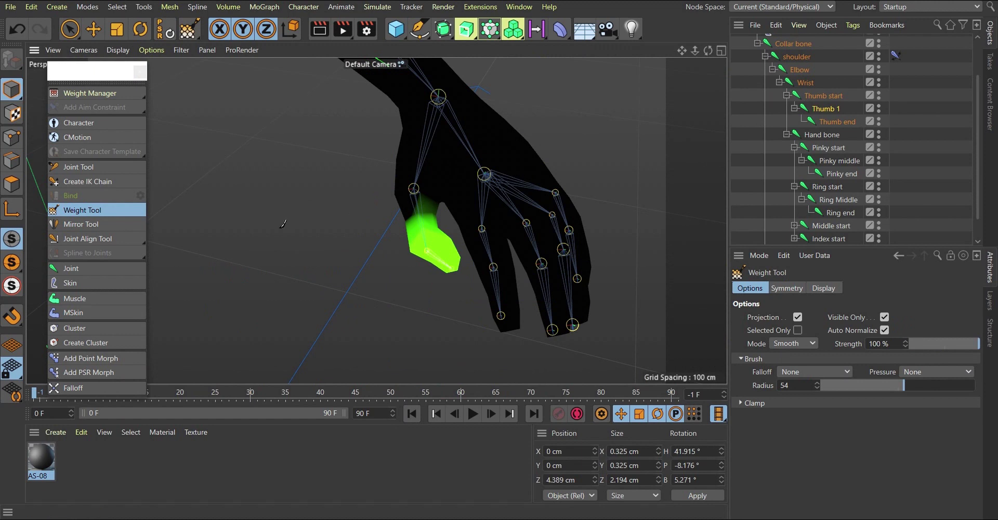
Step: Select the Thumb start joint and display its weighting on the hand
scroll(289, 225, "down", 3)
scroll(799, 87, "up", 2)
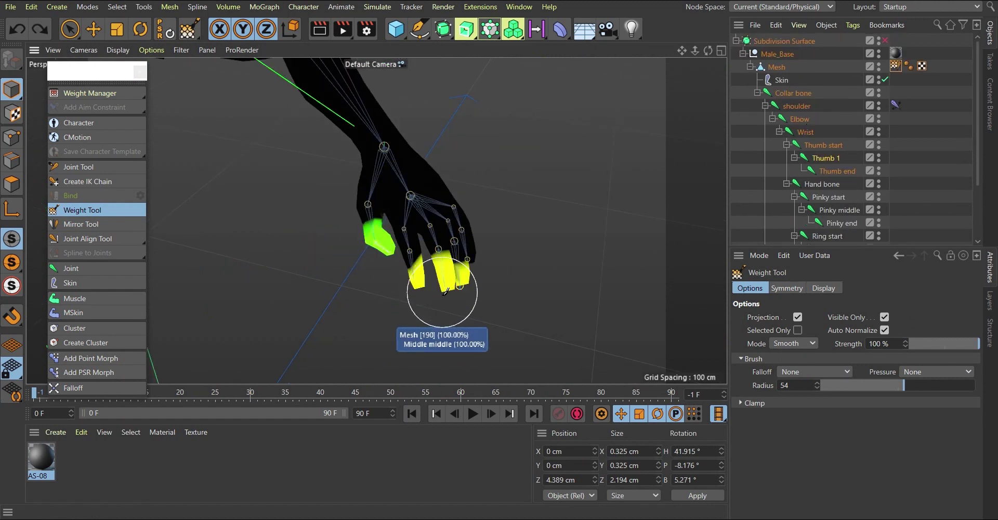
left_click_drag(401, 275, 433, 254, "alt")
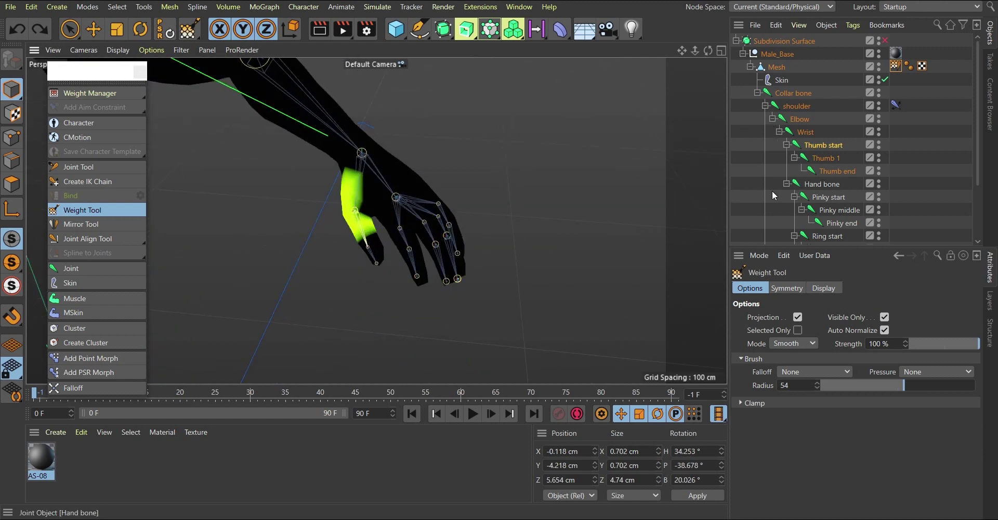
Step: Inspect the weighting of the Hand bone joint and the Pinky start joint on the hand
left_click(814, 185)
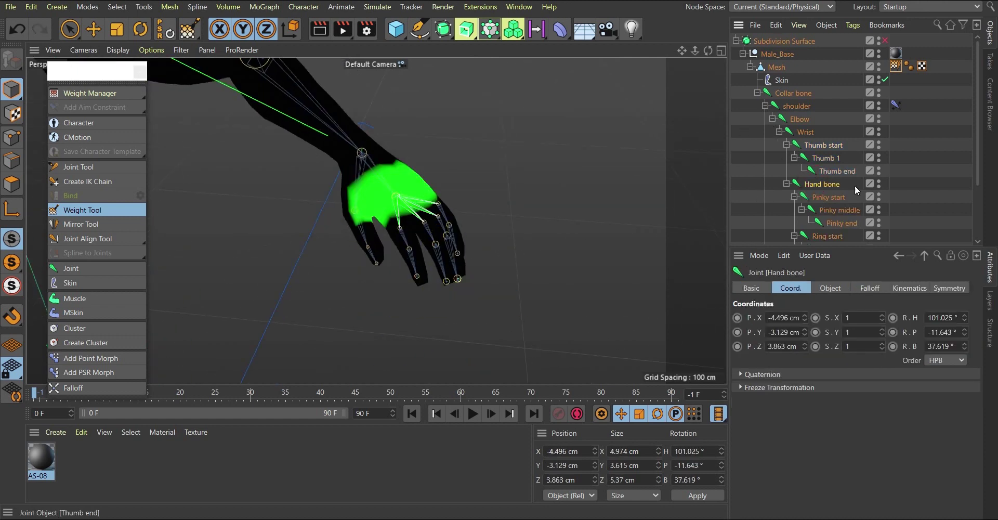
left_click(822, 197)
scroll(456, 232, "up", 3)
left_click_drag(456, 232, 512, 174, "alt")
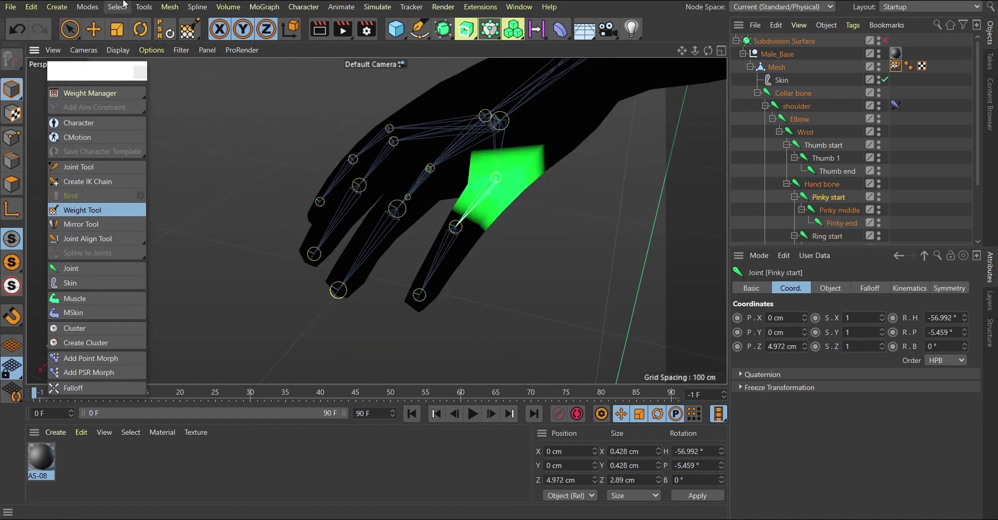
Step: Rotate the Pinky start joint to test how the little finger deforms, and undo the test rotations
left_click(136, 33)
left_click_drag(511, 190, 538, 144)
left_click_drag(535, 186, 557, 121)
key("ctrl+z")
key("ctrl+z")
Step: Enable the Subdivision Surface object to smooth the arm mesh
left_click_drag(472, 210, 444, 247, "alt")
scroll(515, 253, "up", 4)
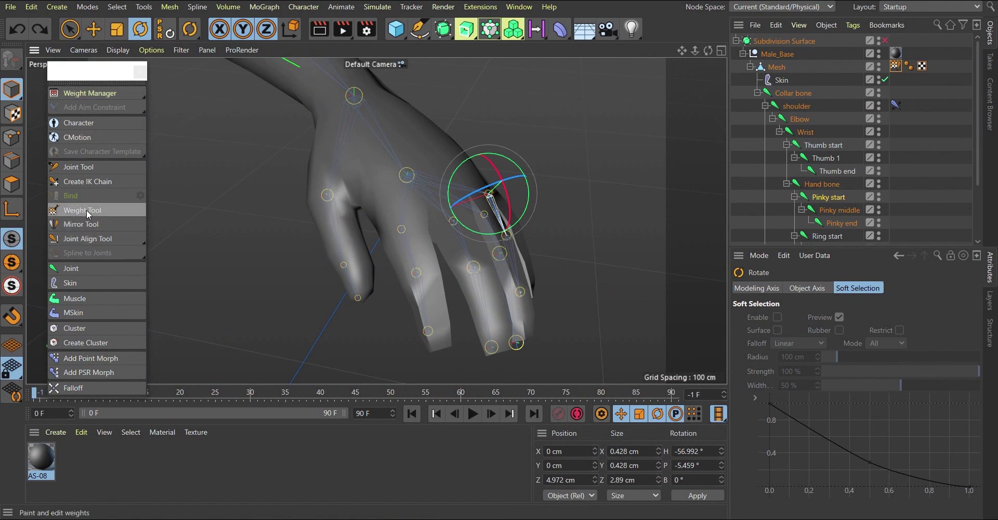
left_click_drag(437, 249, 566, 220, "alt")
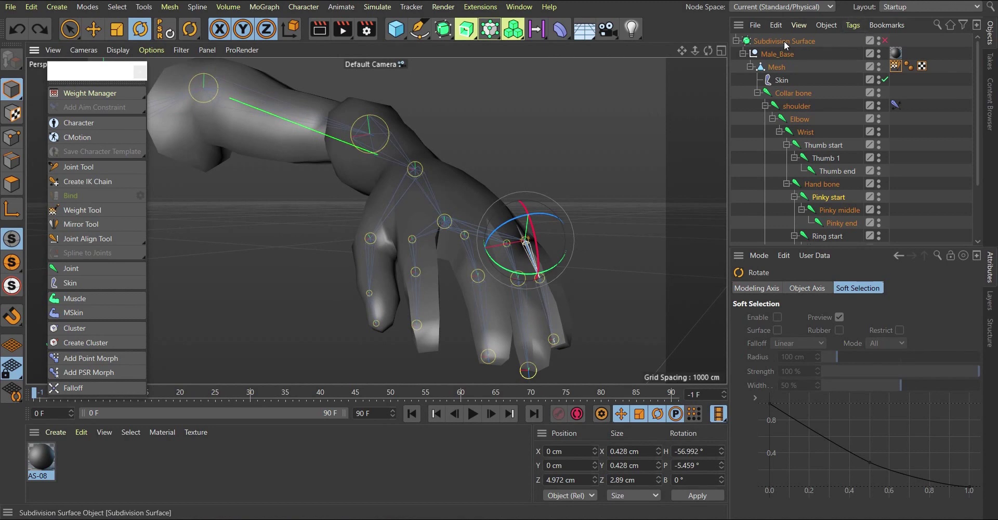
left_click(885, 41)
Step: Examine the smoothed, rigged arm from several angles, including the shoulder, elbow and hand
scroll(441, 256, "down", 3)
left_click_drag(441, 256, 428, 204, "alt")
middle_click_drag(428, 204, 427, 234, "alt")
right_click_drag(428, 228, 427, 263, "alt")
left_click_drag(427, 263, 662, 213, "alt")
left_click_drag(474, 194, 466, 154, "alt")
left_click_drag(437, 190, 494, 163, "alt")
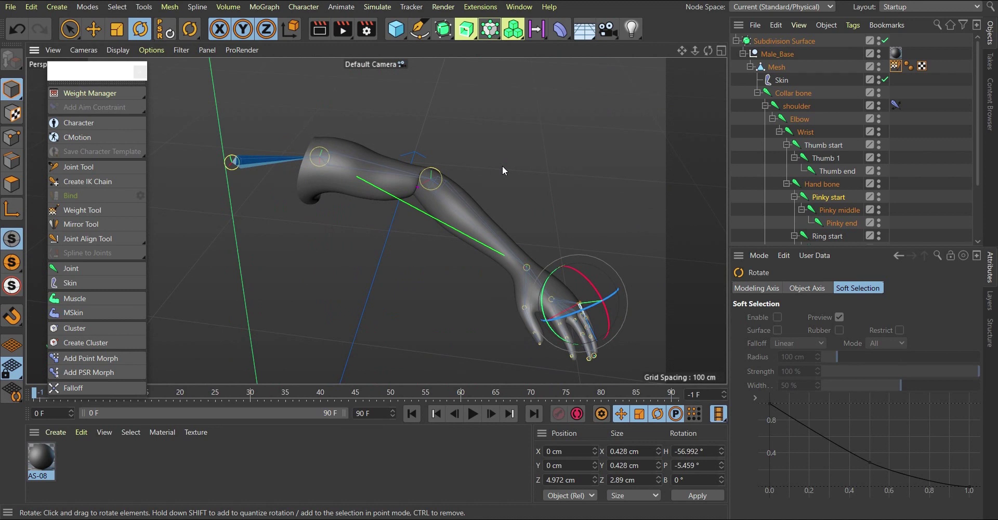
left_click_drag(454, 192, 393, 65, "alt")
left_click_drag(416, 191, 408, 264, "alt")
right_click_drag(440, 200, 422, 134, "alt")
left_click_drag(451, 212, 477, 251, "alt")
right_click_drag(495, 247, 472, 210, "alt")
left_click_drag(472, 210, 458, 186, "alt")
left_click_drag(430, 157, 481, 229, "alt")
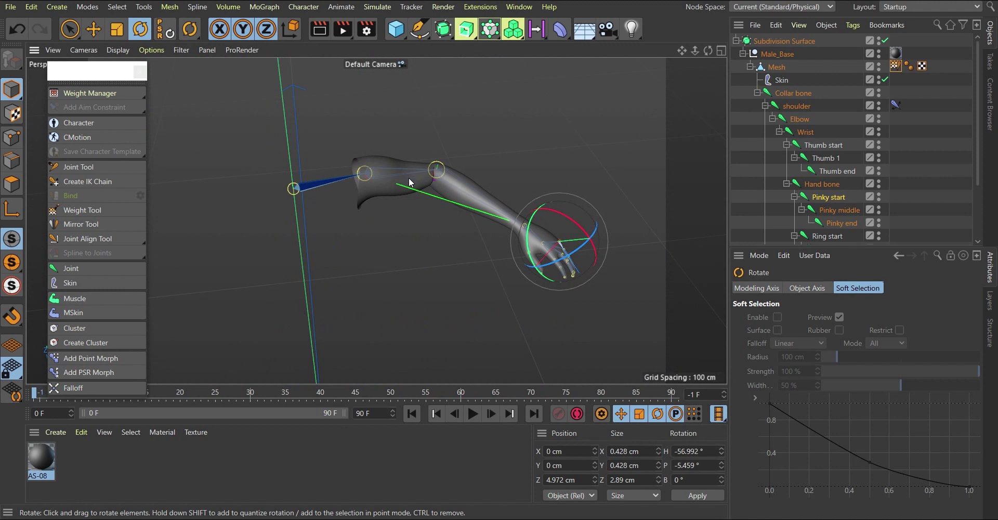
left_click_drag(427, 196, 438, 177, "alt")
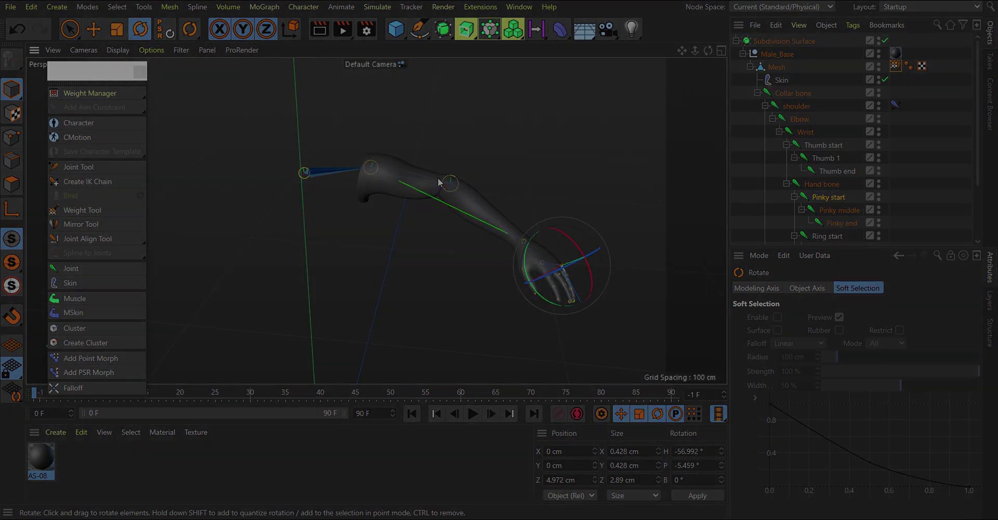